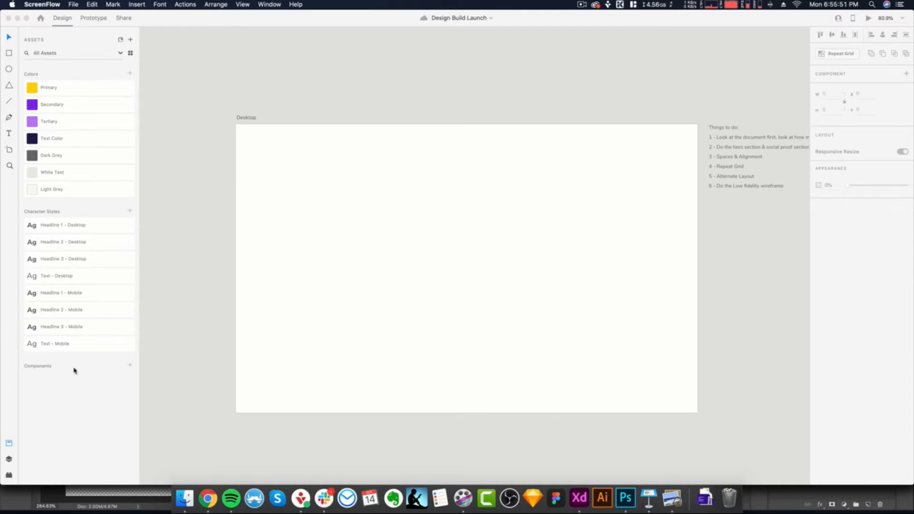
scroll(469, 277, right, 5)
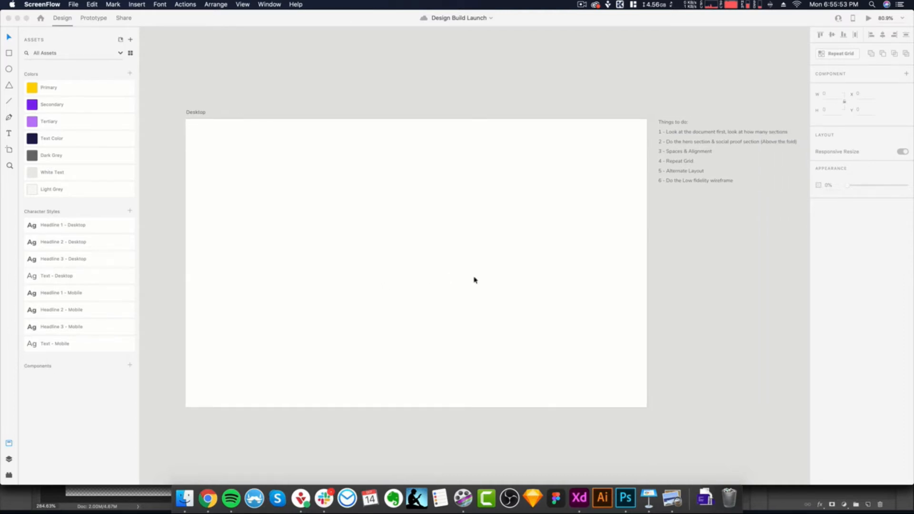
scroll(614, 153, left, 1)
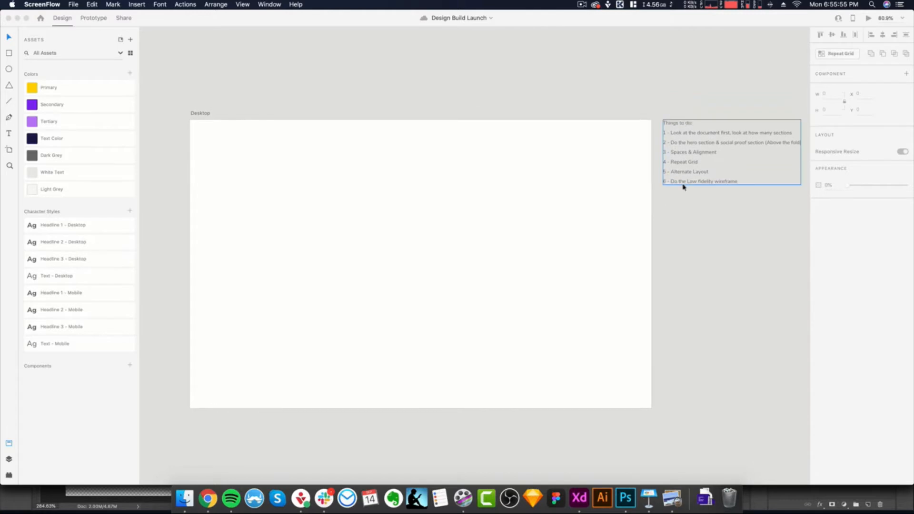
scroll(739, 247, down, 1)
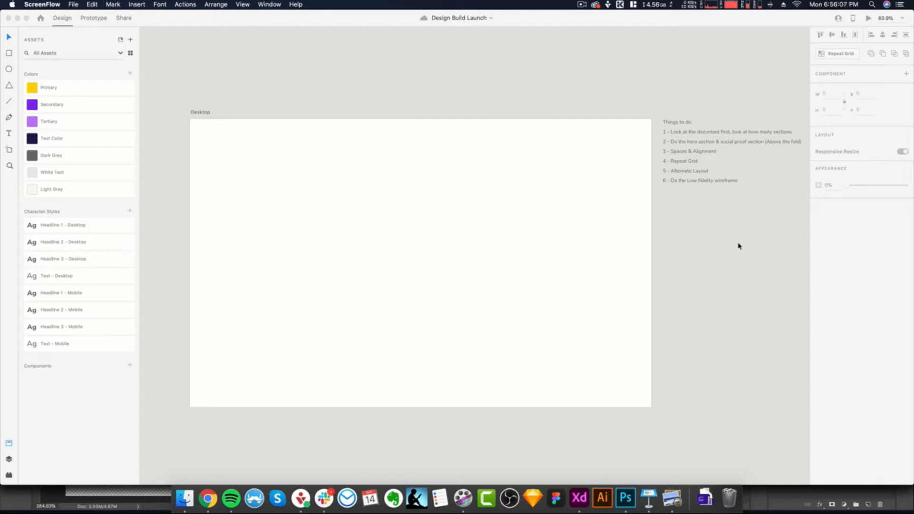
- Switch to the design brief in Preview and read the landing page copy for the Hero and Social Proof sections
click(672, 498)
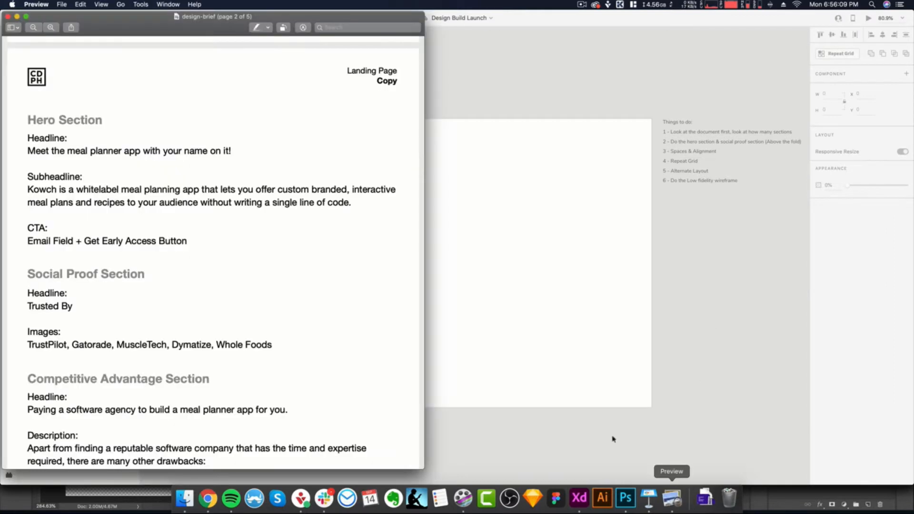
scroll(225, 192, up, 3)
scroll(224, 192, up, 8)
scroll(224, 192, down, 10)
scroll(225, 192, down, 1)
scroll(224, 192, up, 1)
scroll(224, 192, down, 2)
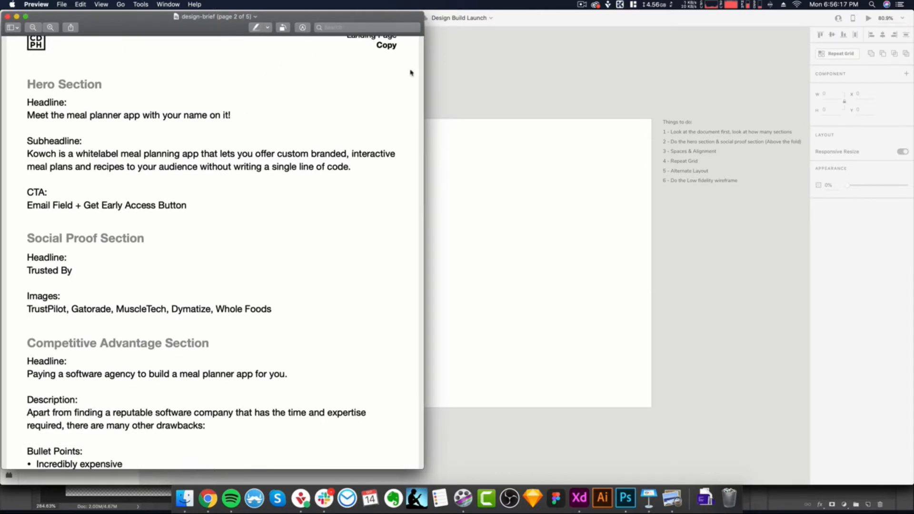
drag(423, 12, 436, 9)
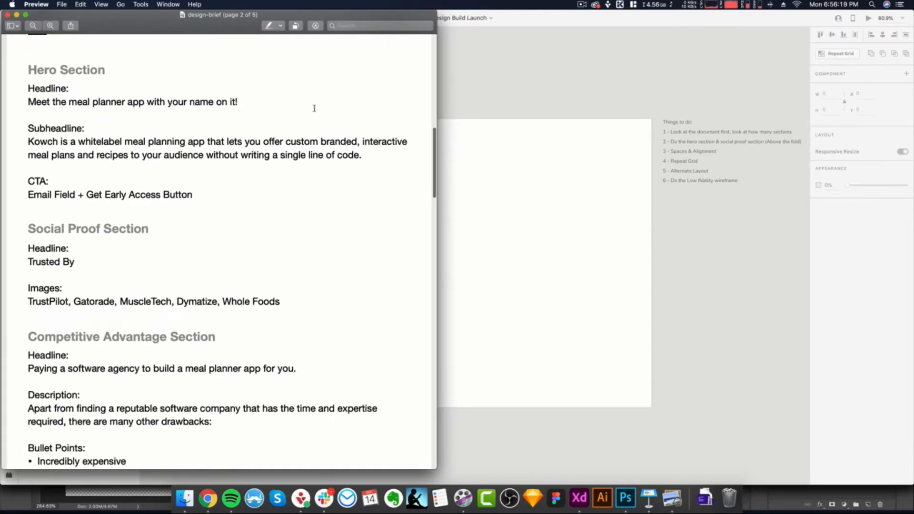
scroll(334, 95, up, 3)
scroll(307, 117, down, 2)
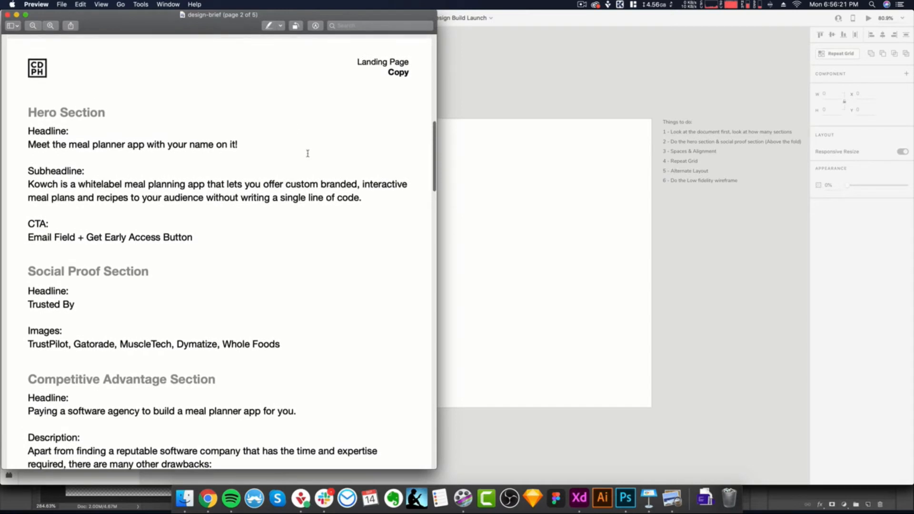
scroll(308, 154, down, 5)
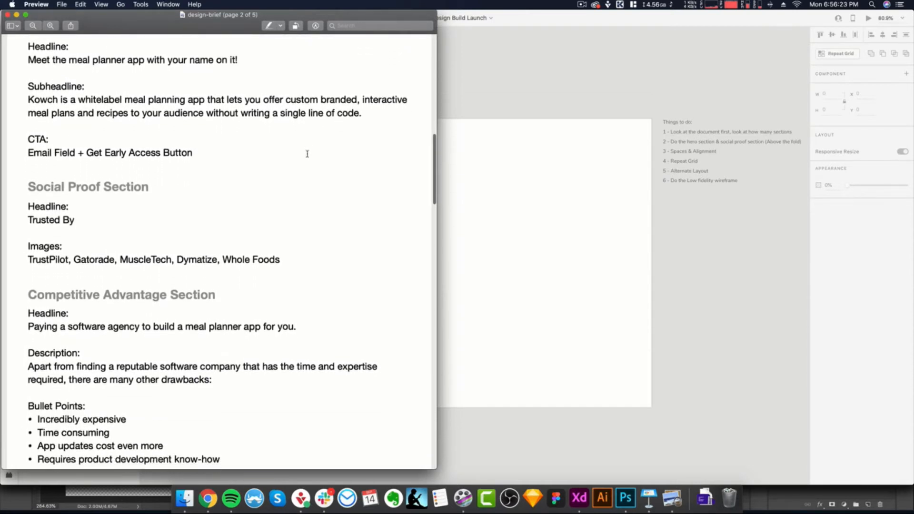
- Read the brief's Competitive Advantage and Middle CTA sections, including their headlines, descriptions and bullet points
scroll(307, 154, down, 10)
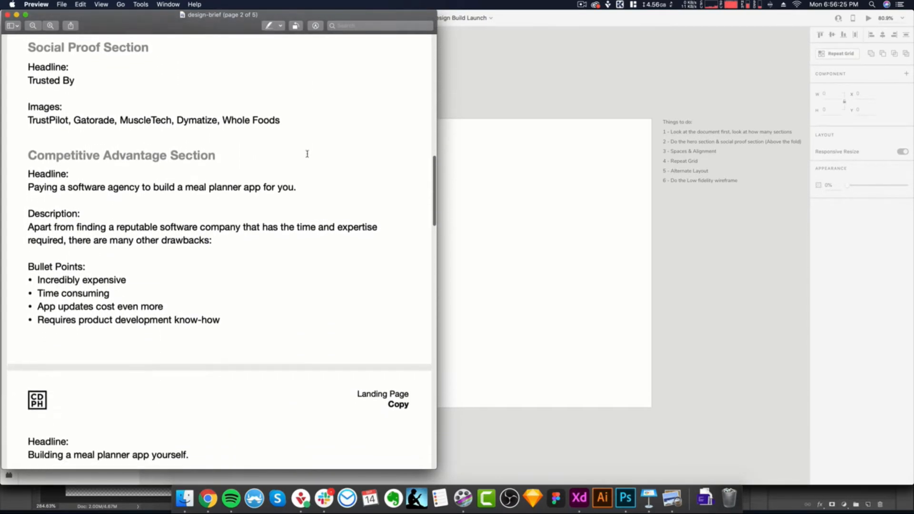
scroll(307, 154, down, 11)
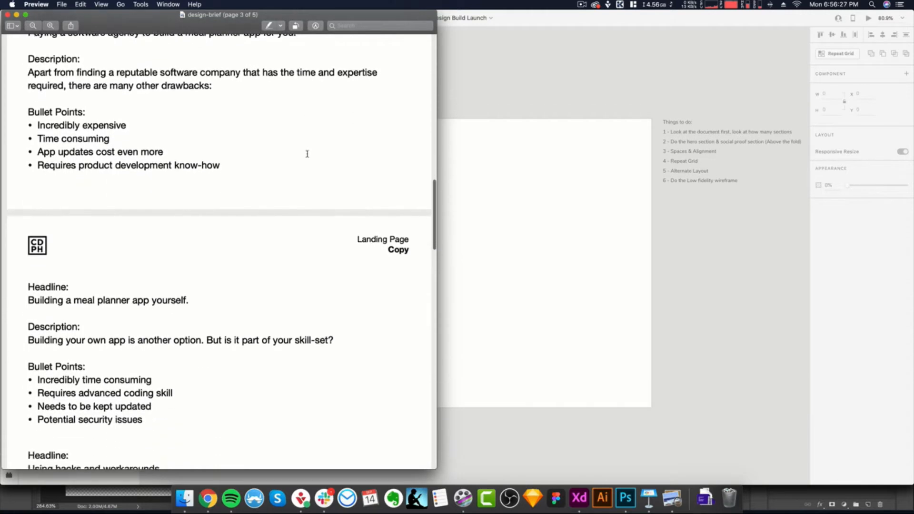
scroll(307, 154, down, 5)
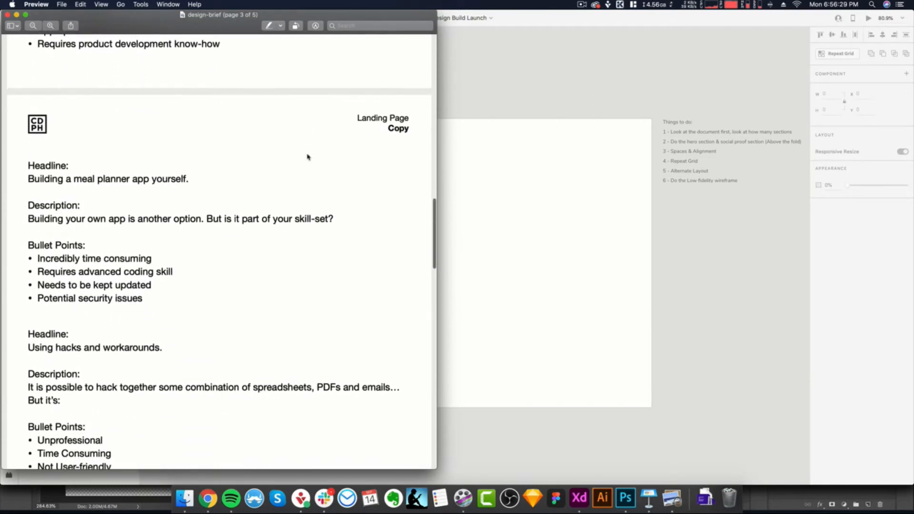
scroll(307, 157, down, 9)
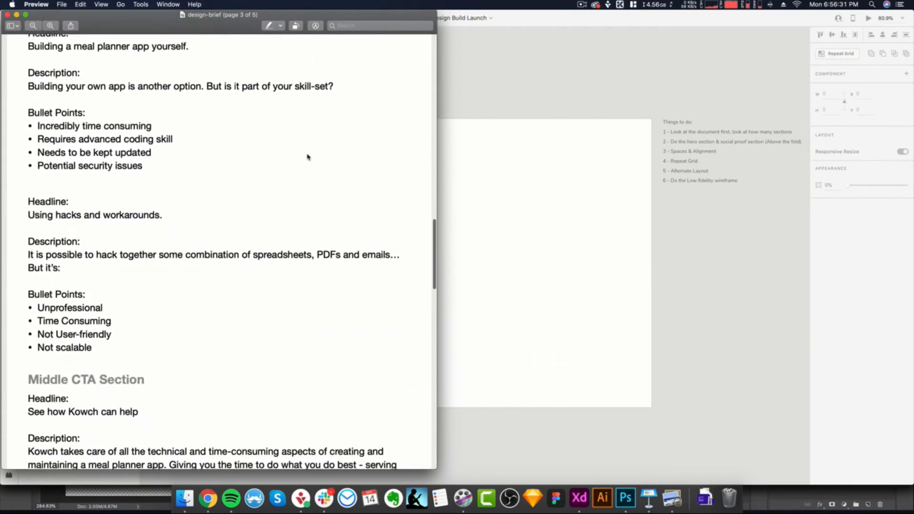
scroll(307, 156, down, 5)
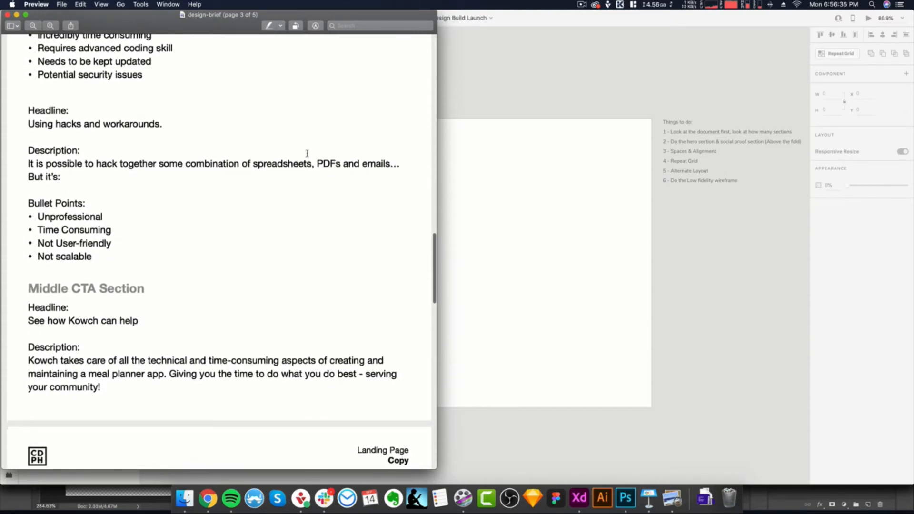
scroll(307, 153, down, 1)
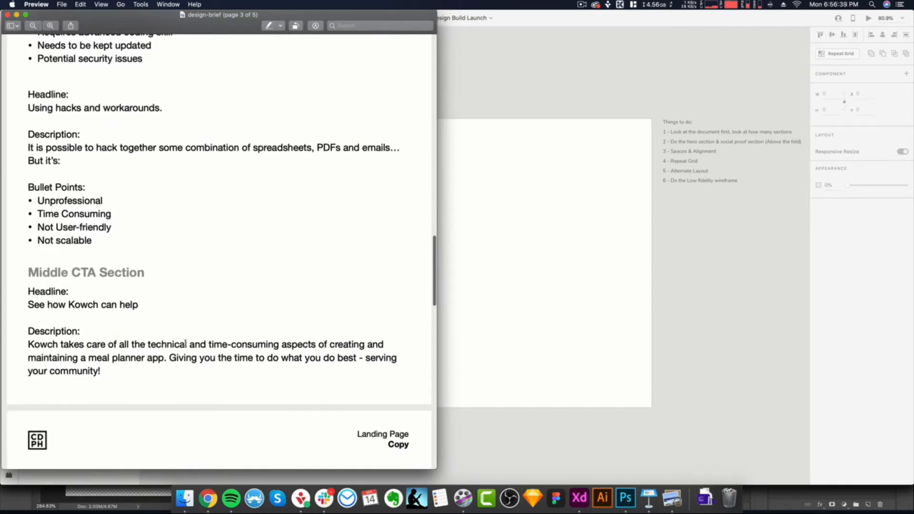
drag(187, 343, 108, 345)
click(147, 341)
- Review the brief's remaining copy, covering the Steps, Final CTA and Footer sections
scroll(182, 368, down, 5)
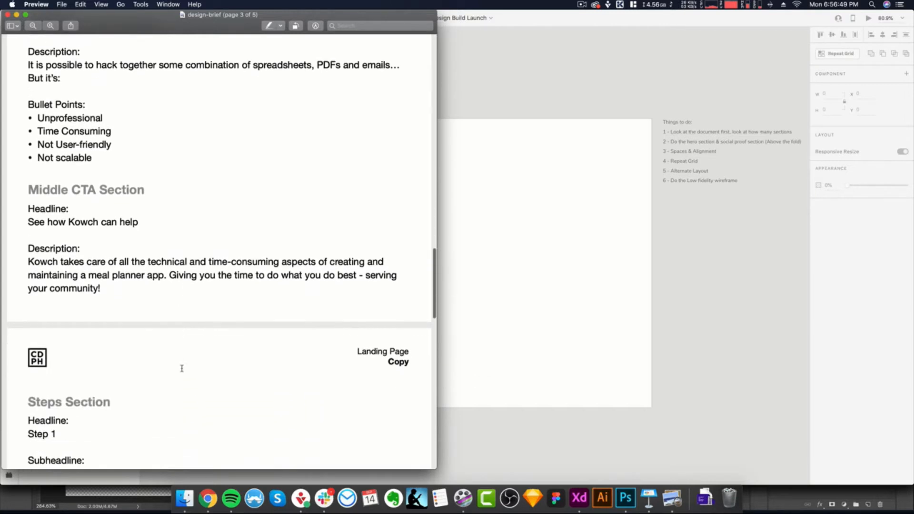
scroll(181, 368, down, 5)
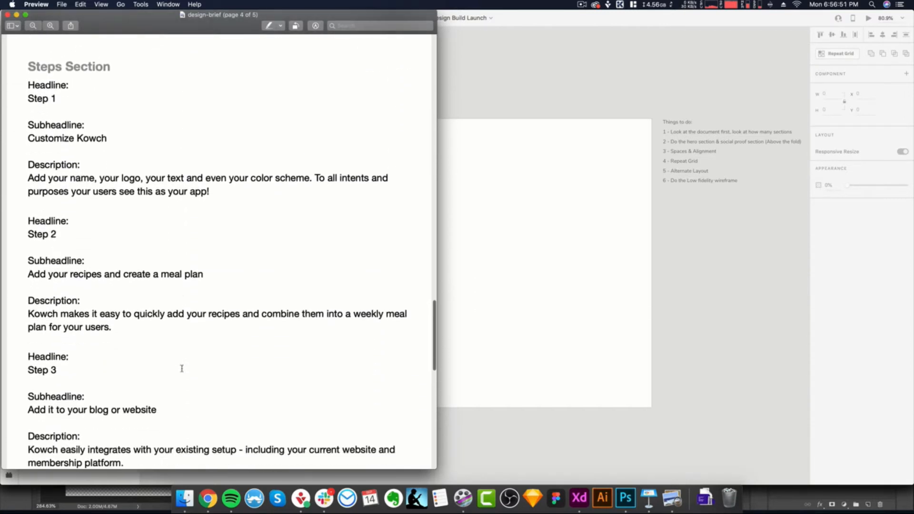
scroll(264, 271, down, 8)
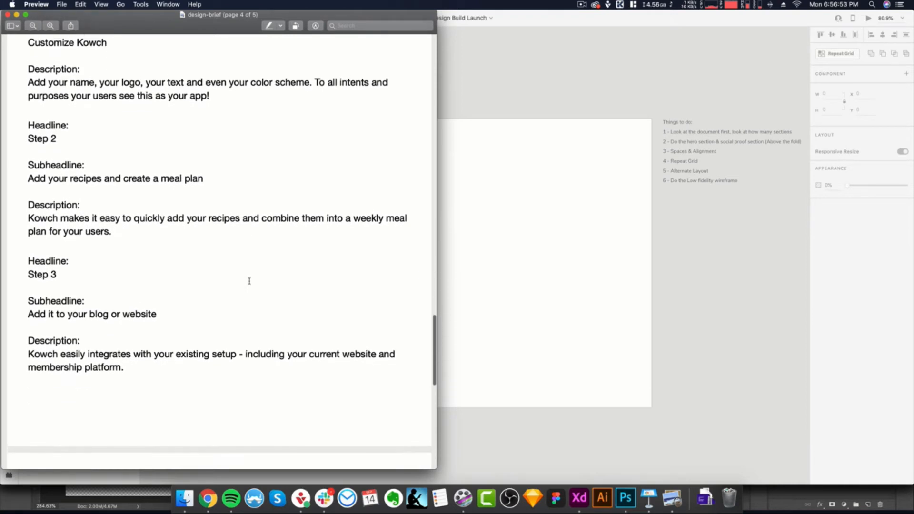
scroll(249, 281, down, 5)
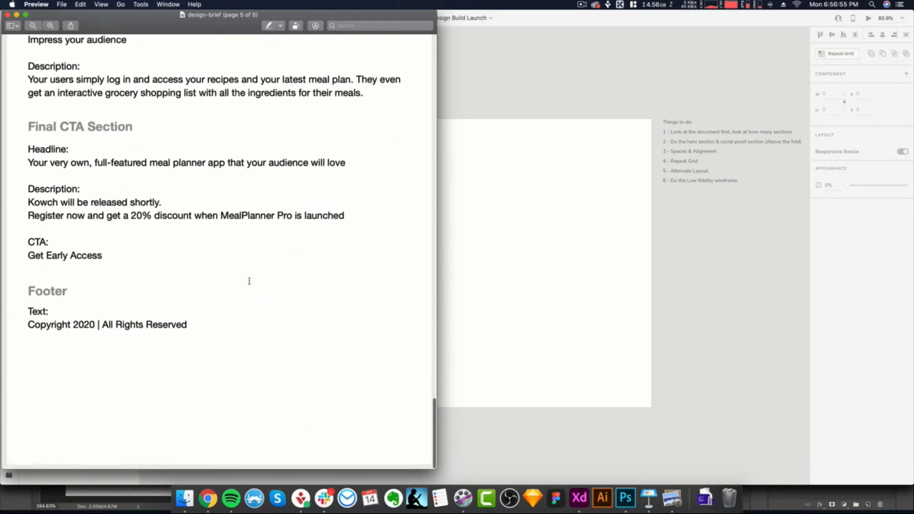
scroll(249, 281, up, 4)
- Return to the Design Build Launch document in Adobe XD and look over the empty Desktop artboard
click(484, 228)
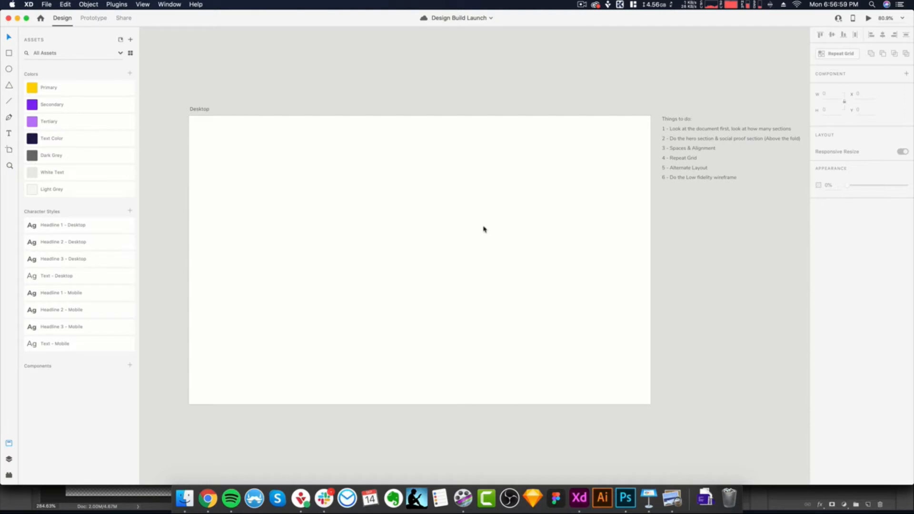
click(441, 194)
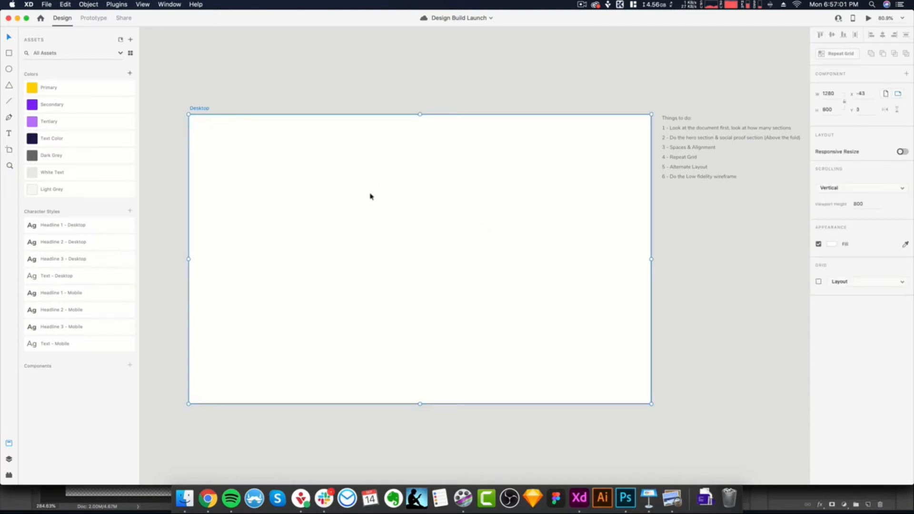
click(329, 90)
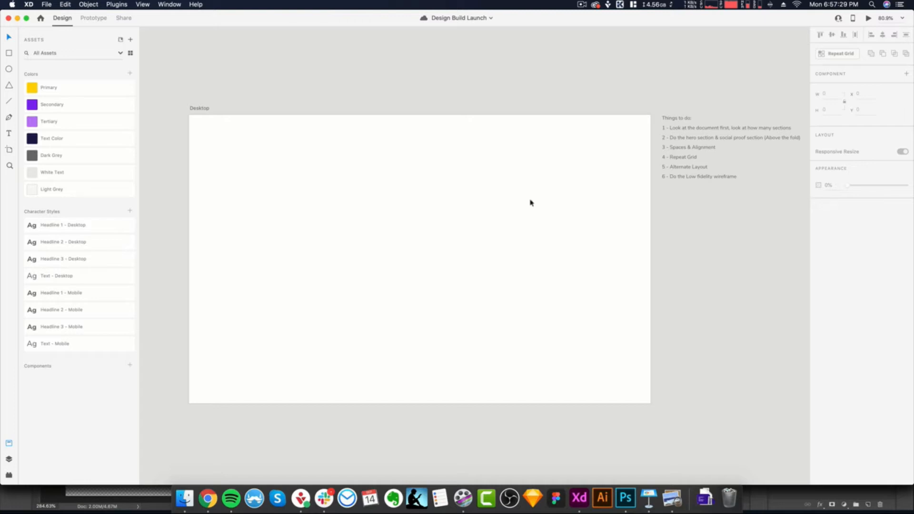
click(526, 194)
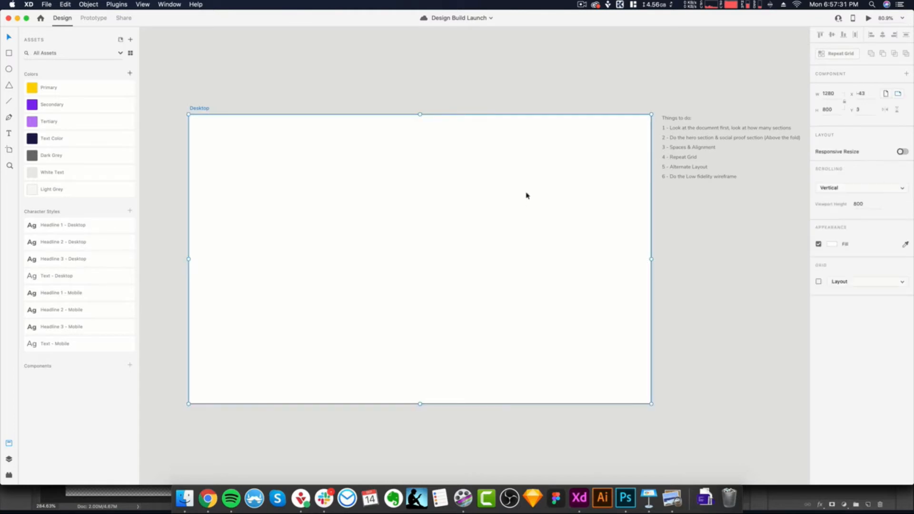
scroll(526, 195, left, 2)
scroll(527, 195, down, 1)
scroll(519, 204, up, 1)
click(473, 100)
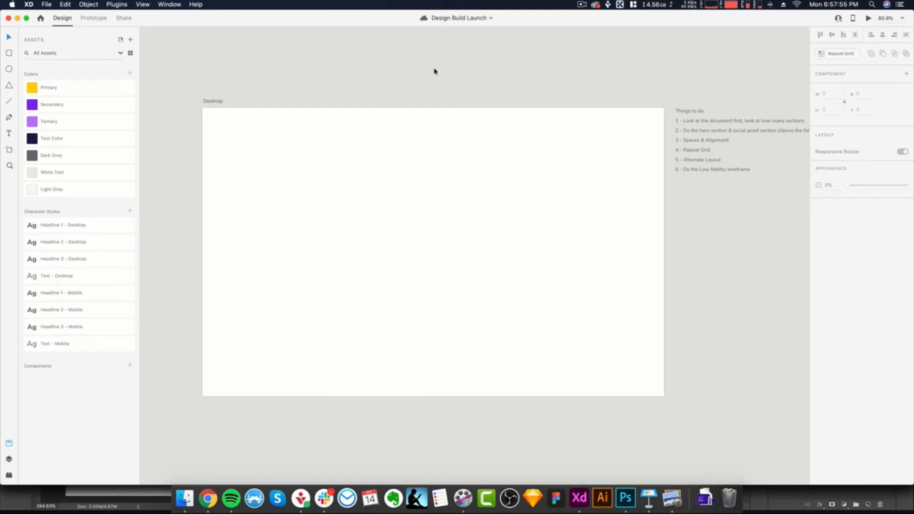
- Check the height of the Desktop artboard
key(r)
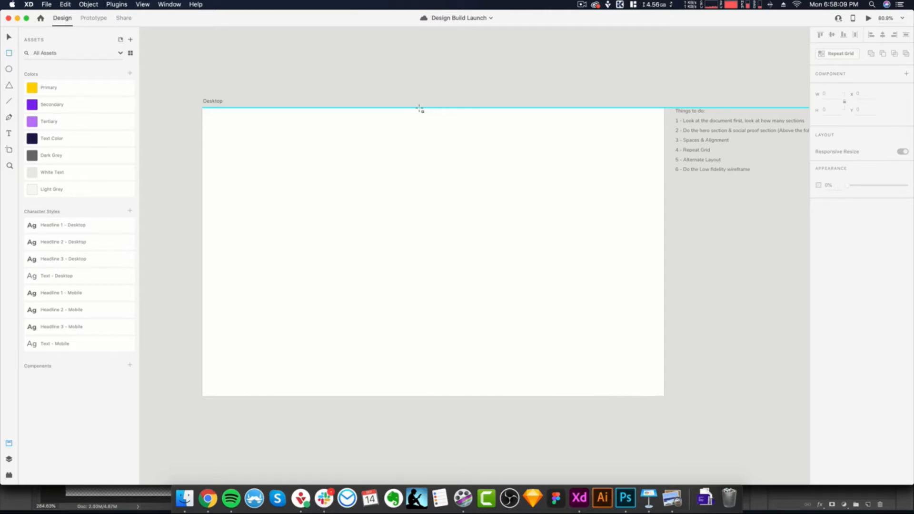
key(v)
click(298, 143)
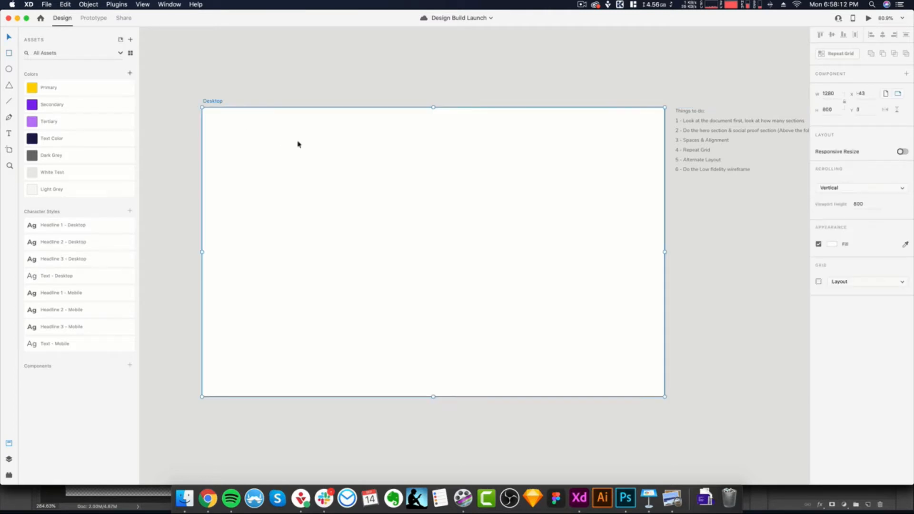
double_click(831, 109)
click(507, 94)
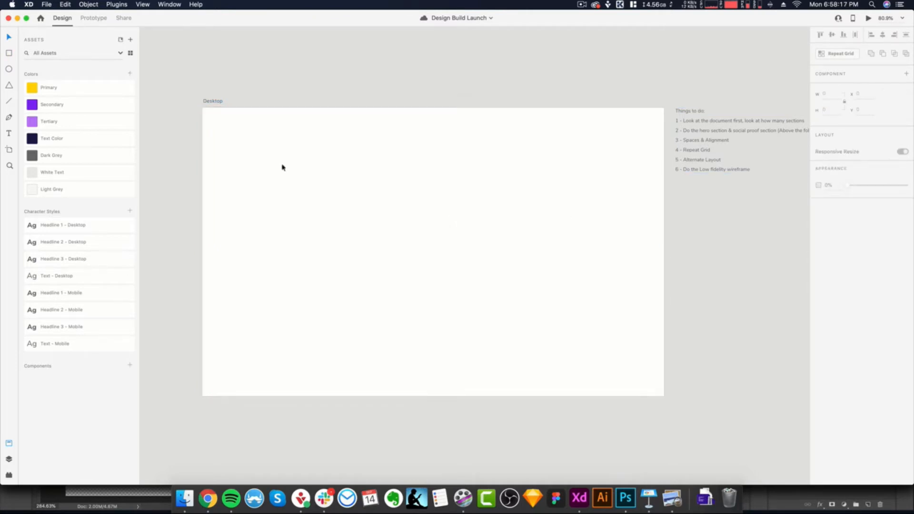
- Draw a full-width rectangle, 1280 wide, from the top of the Desktop artboard and set its height to 600, calculated as 800 * .75
key(r)
mouse_move(203, 109)
mouse_down()
mouse_move(216, 136)
mouse_move(593, 274)
mouse_move(665, 275)
mouse_up()
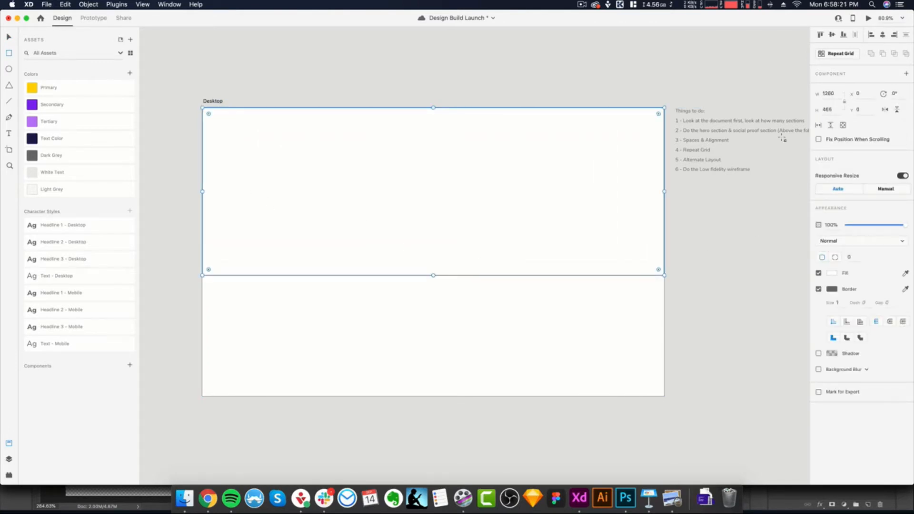
key(super+space)
text(800 * .75)
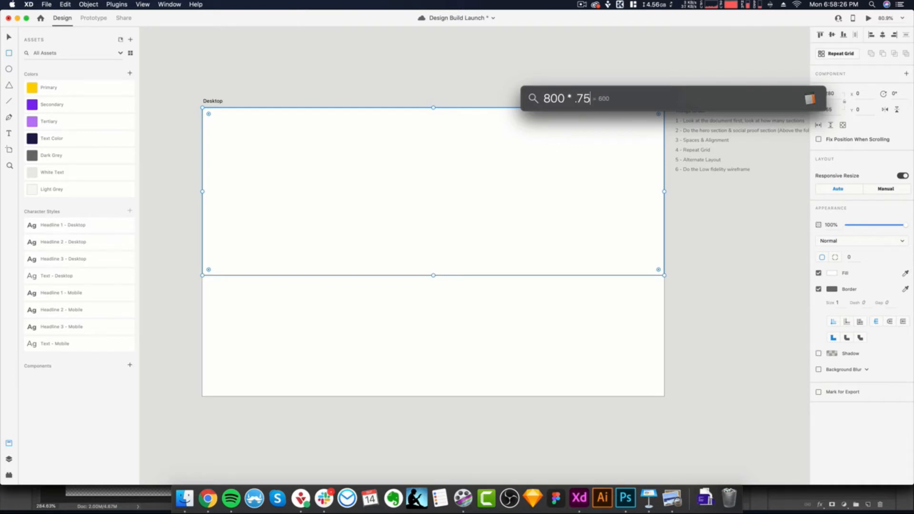
key(Escape)
key(Escape)
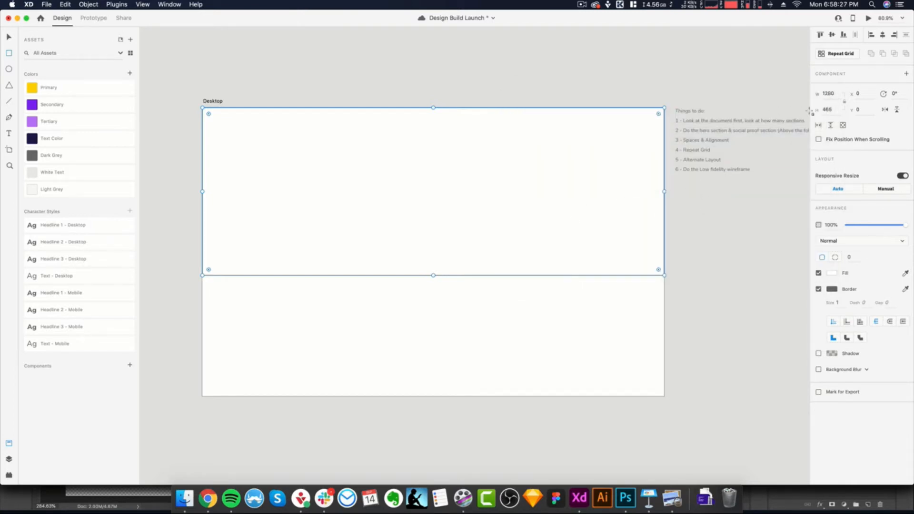
click(836, 109)
key(BackSpace)
text(600)
key(Return)
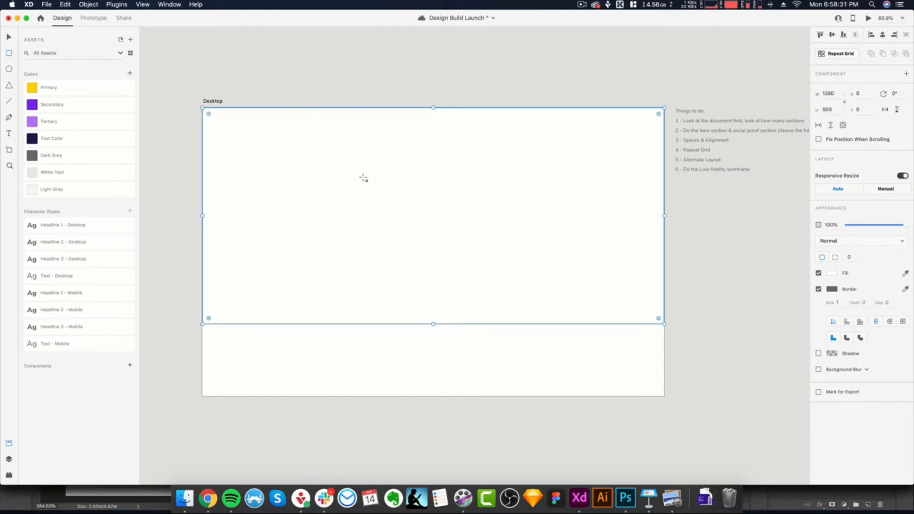
- Remove the rectangle's border and fill it with the White Text colour asset
click(819, 289)
click(529, 241)
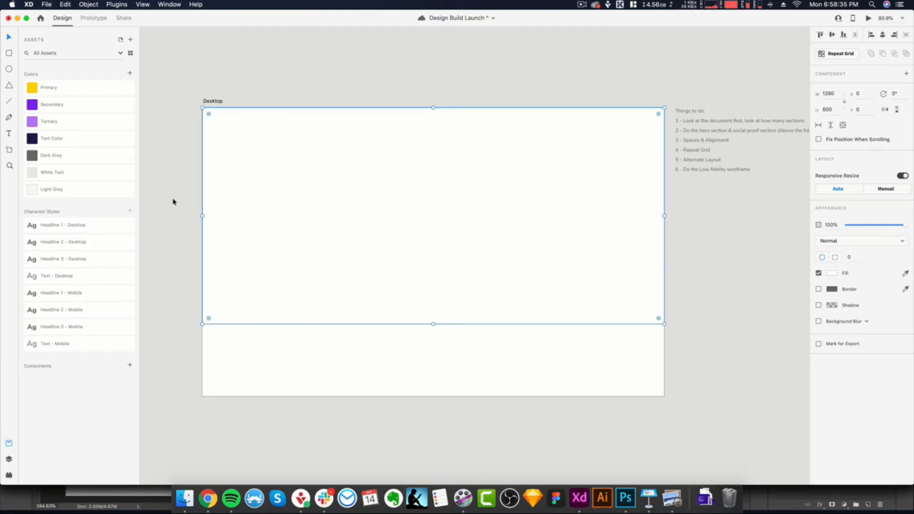
click(50, 173)
click(436, 441)
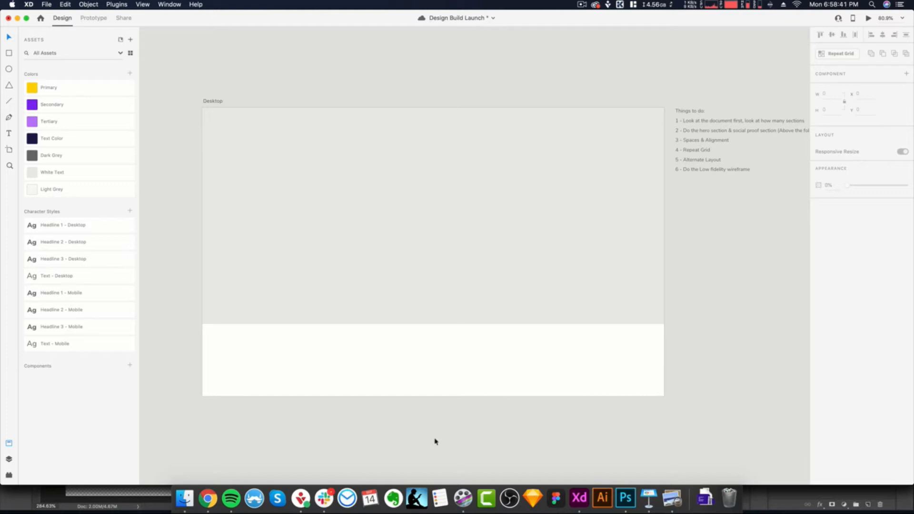
- Open the design brief and review the copy for the Hero and Social Proof sections
scroll(437, 350, up, 1)
scroll(436, 351, down, 2)
scroll(436, 351, up, 1)
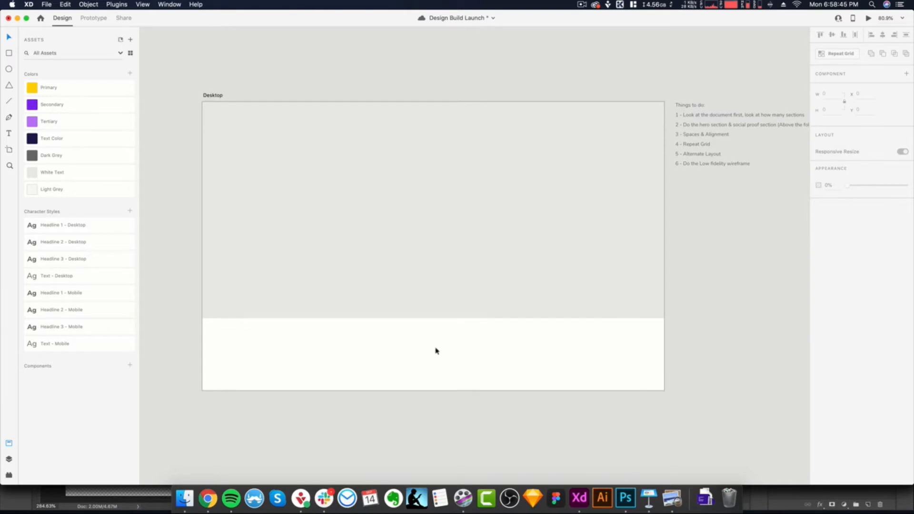
click(673, 498)
scroll(201, 167, up, 20)
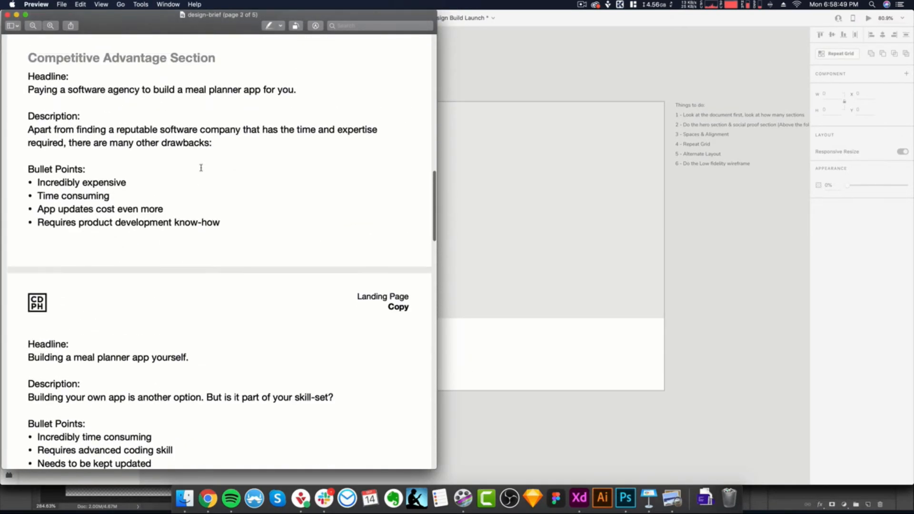
scroll(201, 167, down, 15)
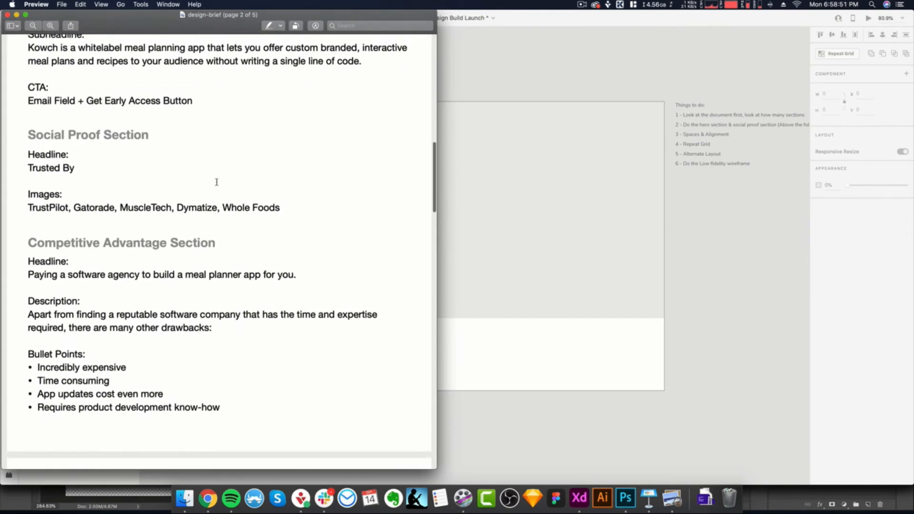
scroll(216, 182, up, 3)
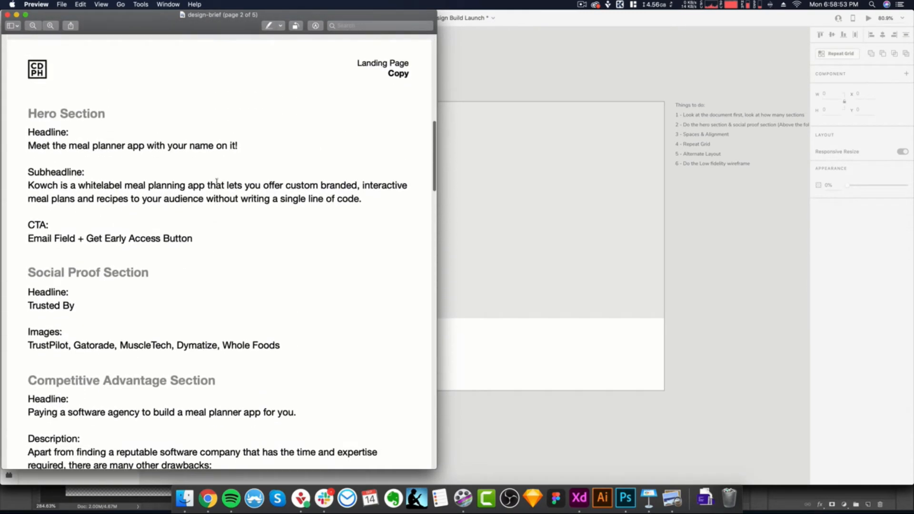
- Return to the Adobe XD document and show the layout grid on the Desktop artboard
click(514, 337)
click(434, 179)
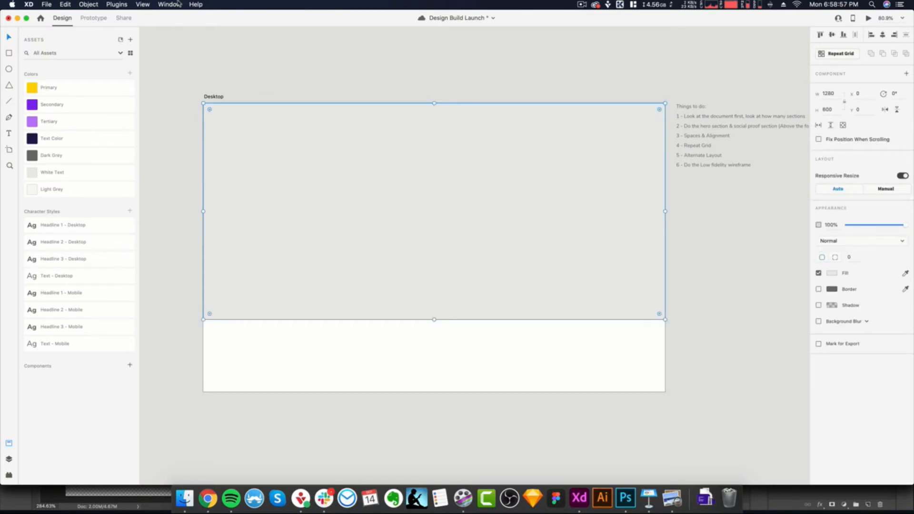
click(143, 4)
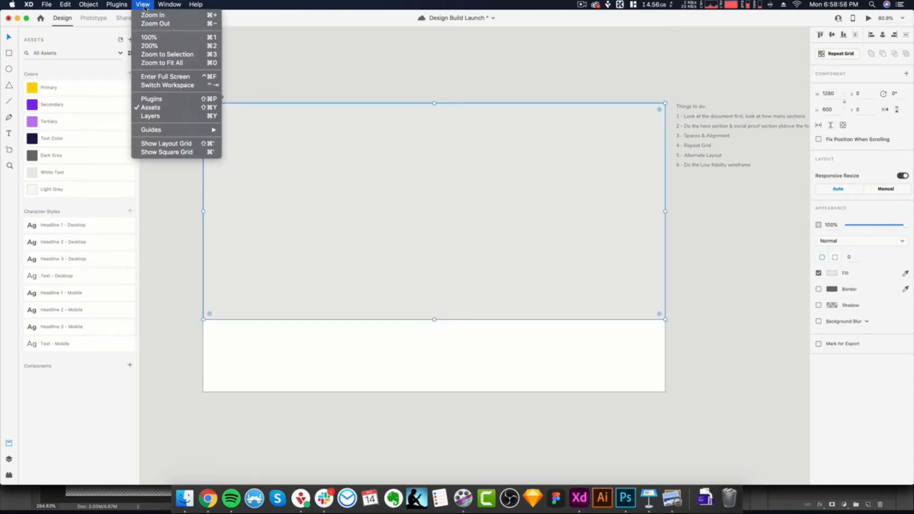
click(188, 143)
click(609, 384)
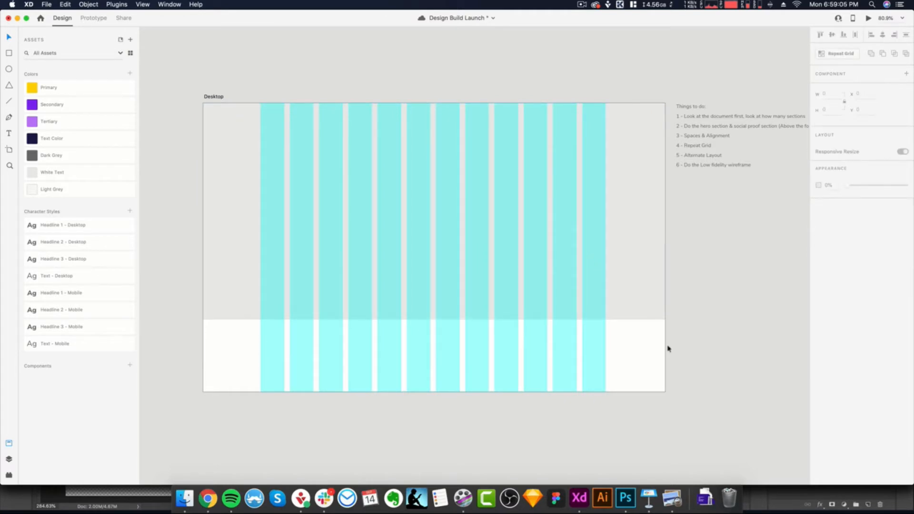
- Draw a 155 by 75 rectangle near the top of the hero section and centre it horizontally on the artboard
key(r)
drag(390, 118, 465, 144)
click(838, 94)
key(super+a)
text(16)
text(5)
key(Return)
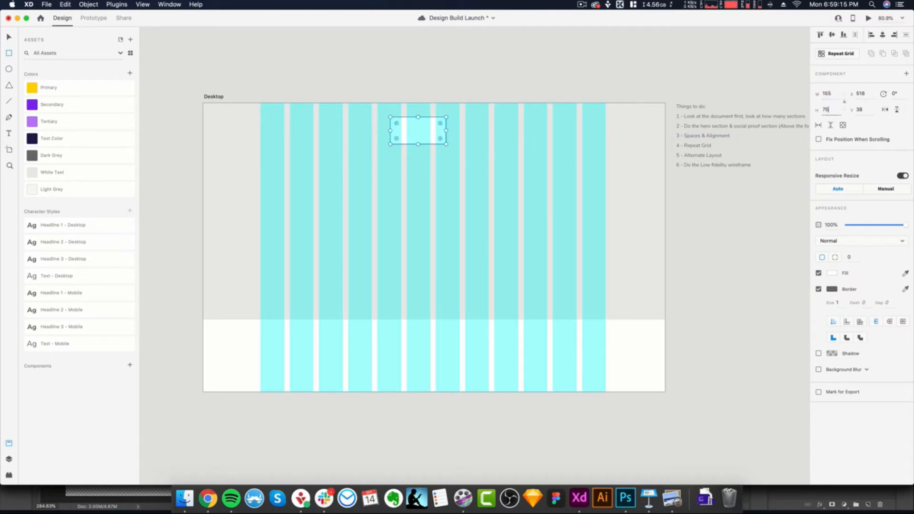
drag(422, 135, 422, 130)
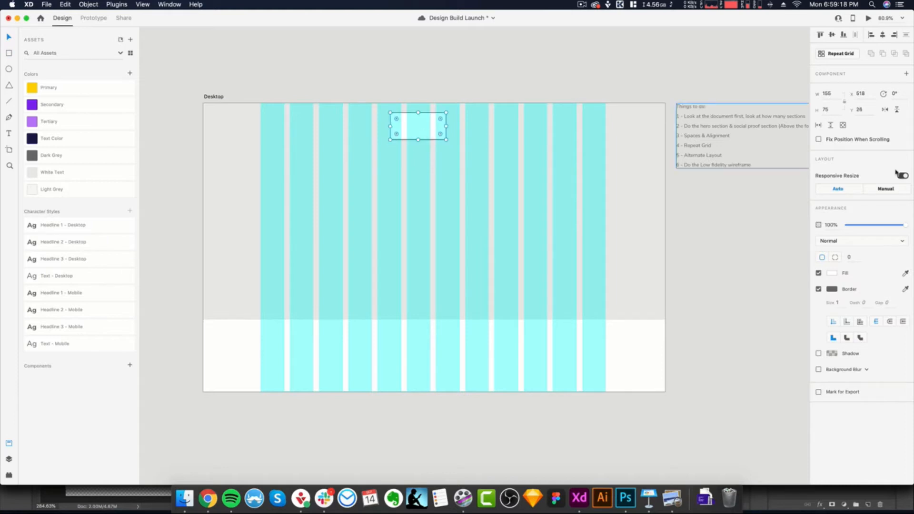
click(883, 35)
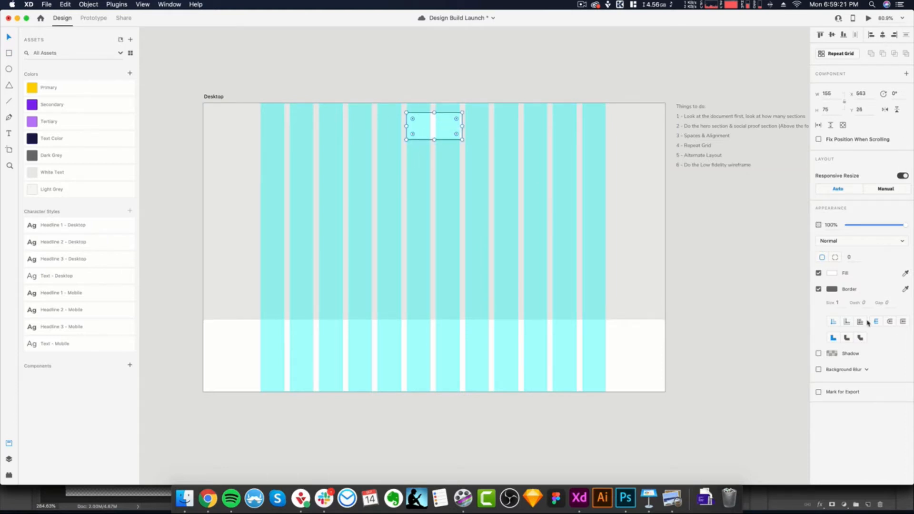
- Remove the small rectangle's border and fill it with the Dark Grey colour asset
click(819, 289)
click(832, 273)
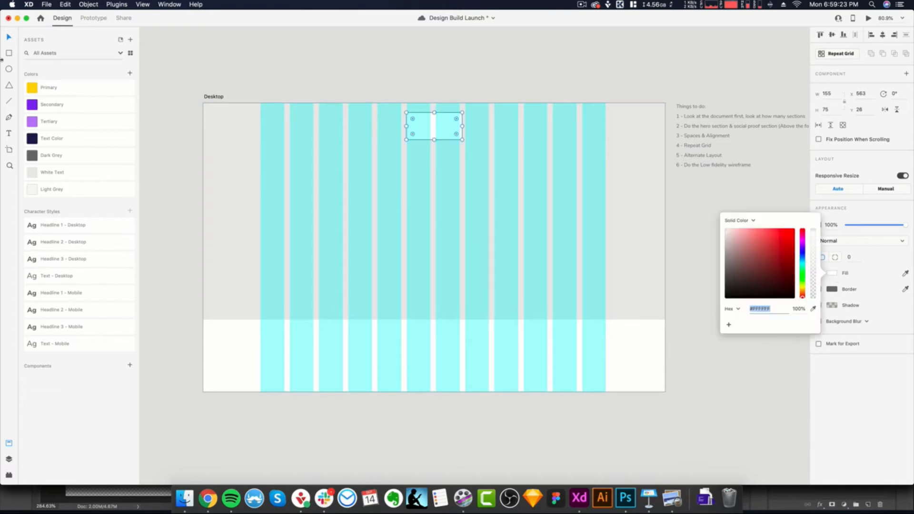
click(67, 158)
click(67, 158)
click(498, 71)
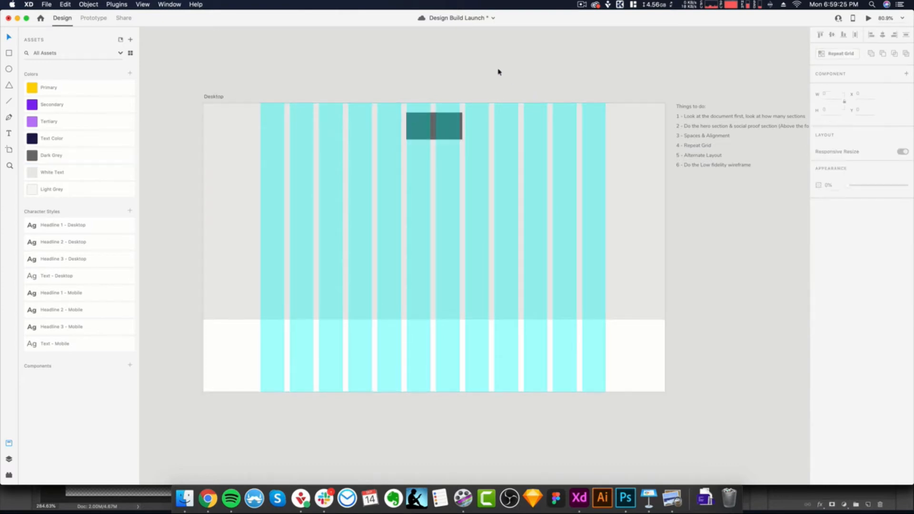
scroll(501, 123, up, 2)
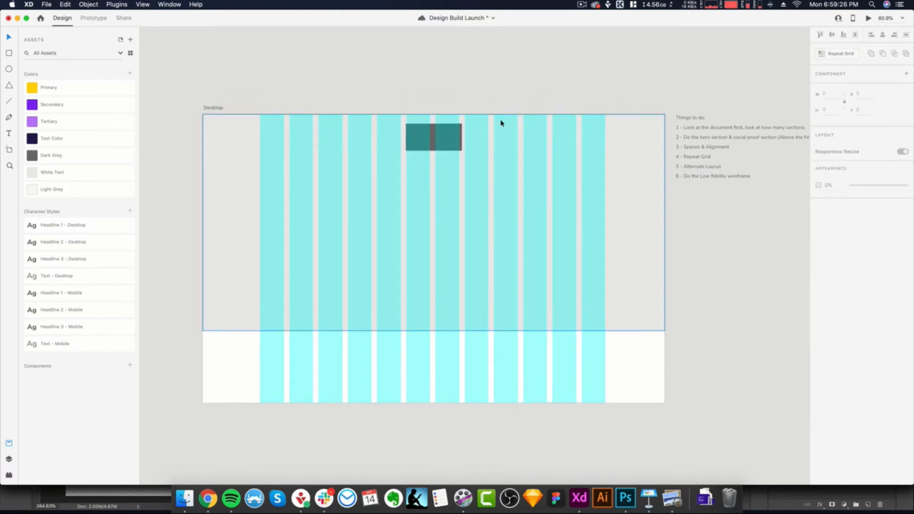
click(452, 149)
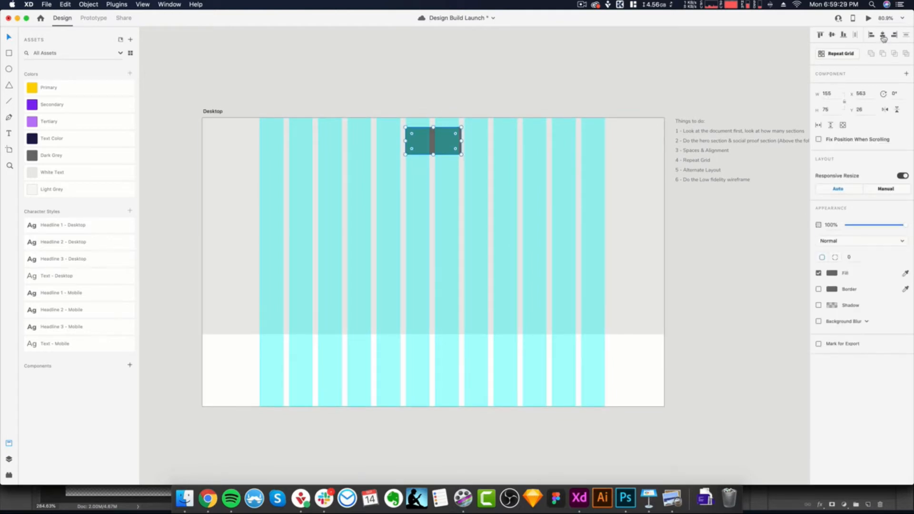
click(475, 78)
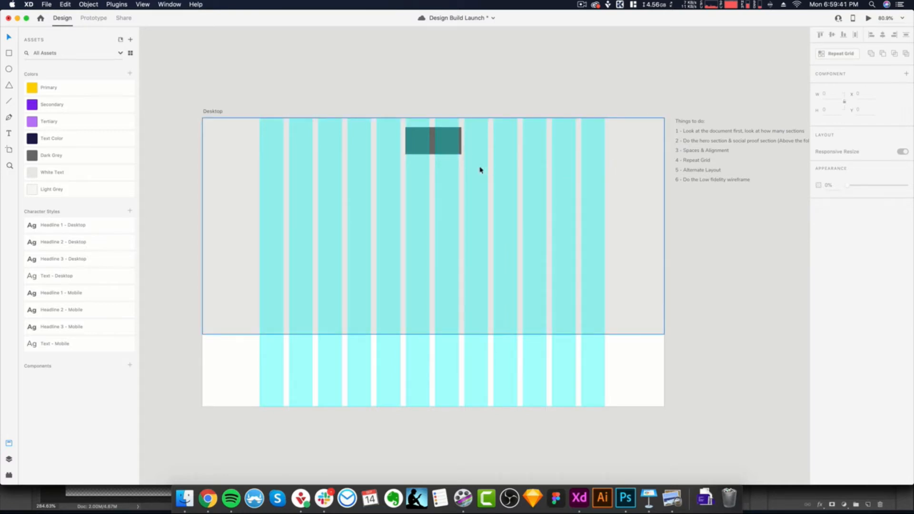
- Save the Design Build Launch document
scroll(436, 272, up, 1)
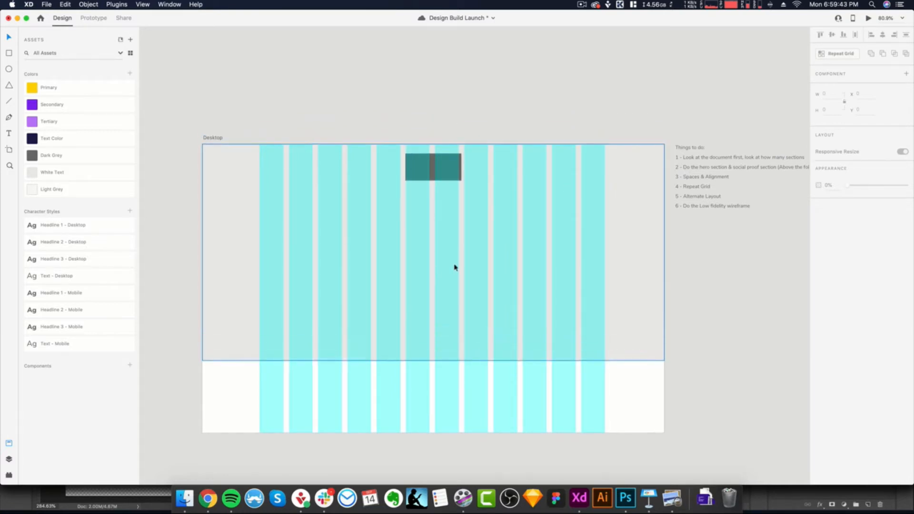
scroll(455, 266, down, 2)
key(super+s)
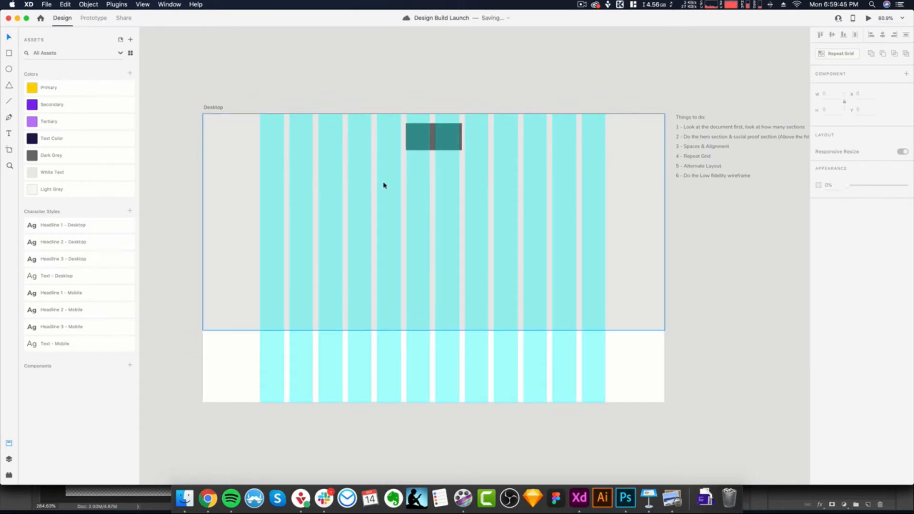
- Copy the hero headline "Meet the meal planner app with your name on it!" from the design brief and return to Adobe XD
click(672, 499)
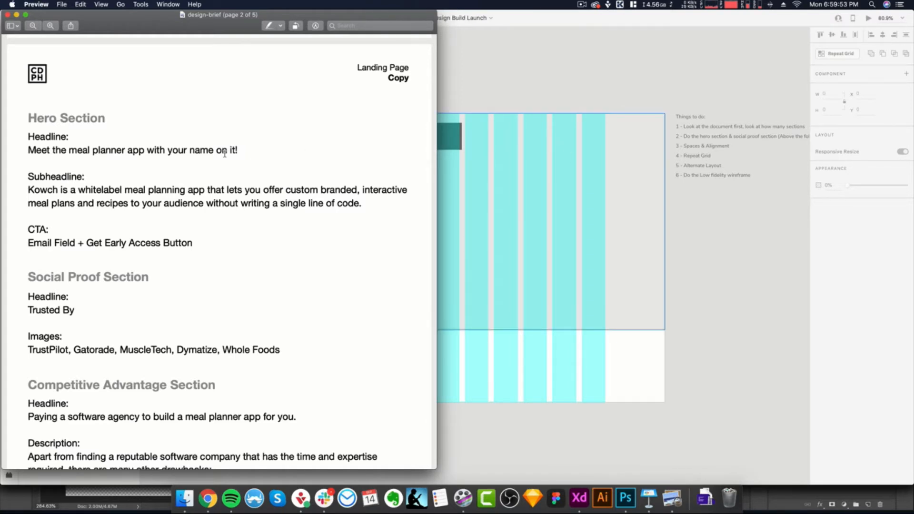
drag(240, 150, 4, 151)
key(super+c)
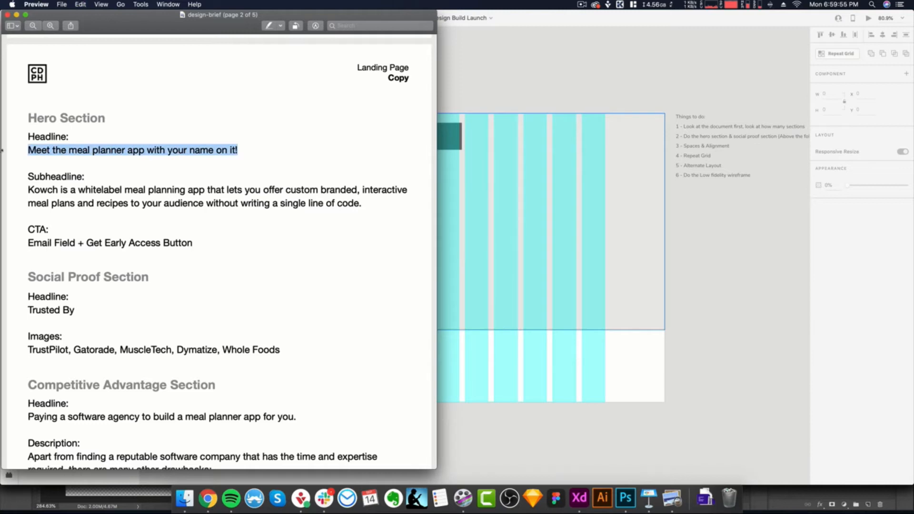
click(501, 215)
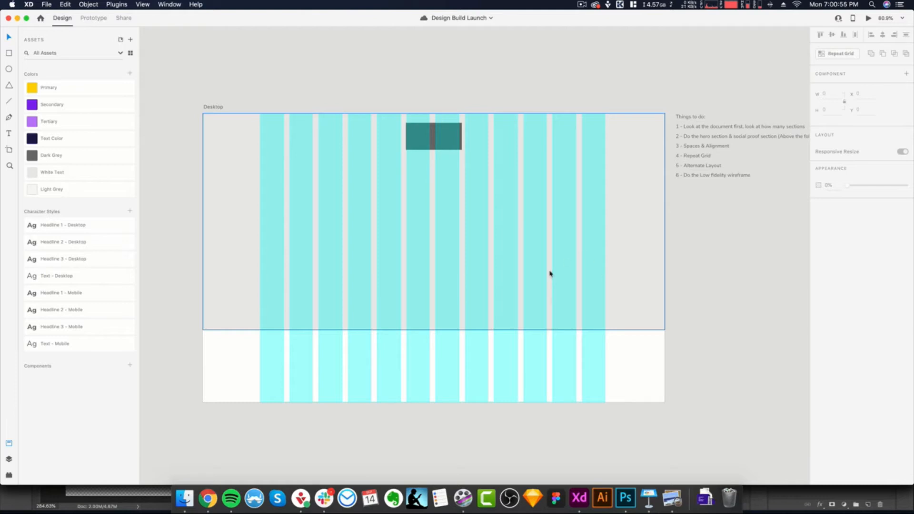
scroll(509, 298, down, 1)
key(t)
drag(263, 170, 434, 232)
key(Escape)
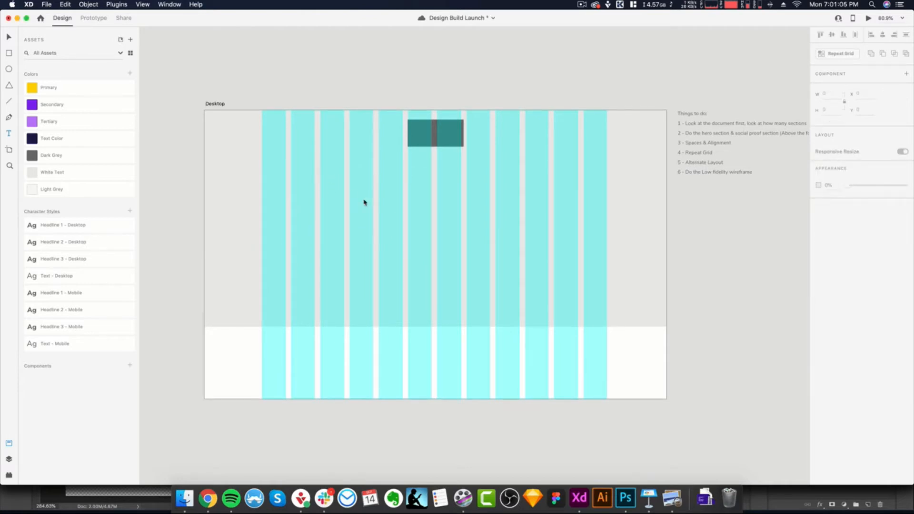
key(super+z)
click(322, 174)
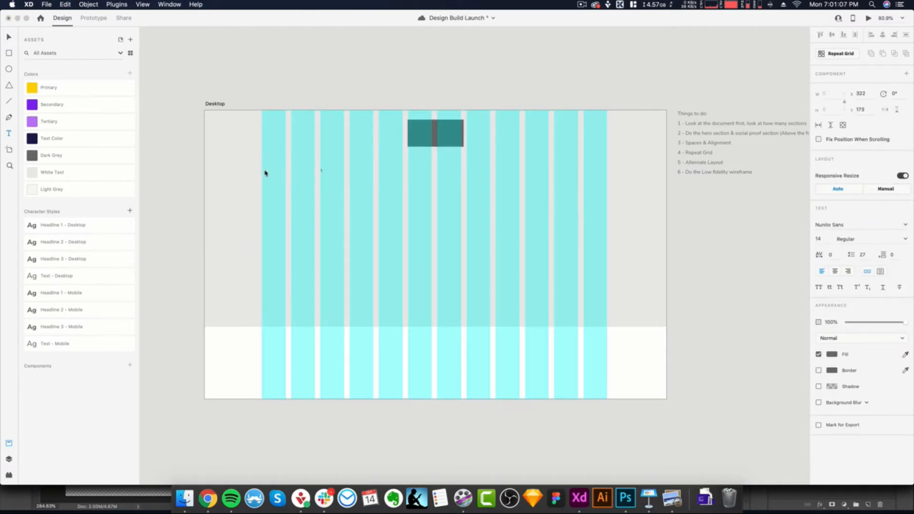
key(super+z)
text(rt)
click(330, 184)
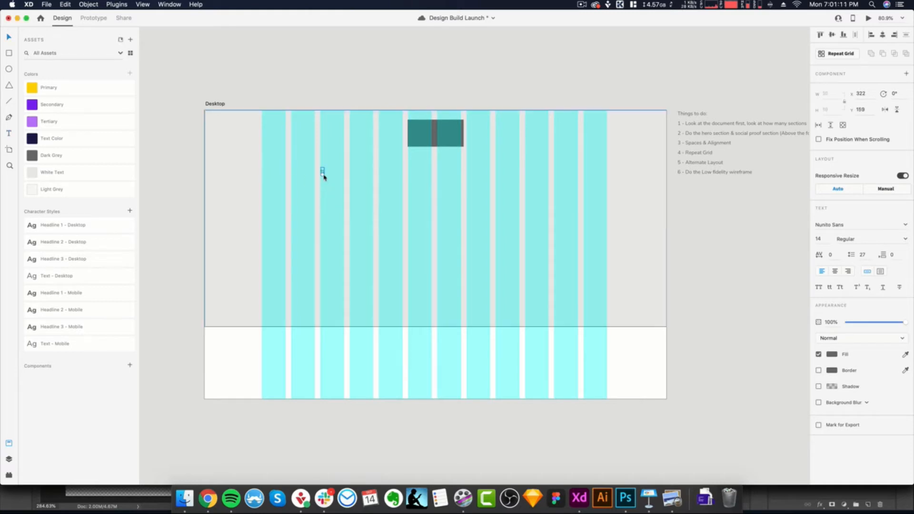
key(Delete)
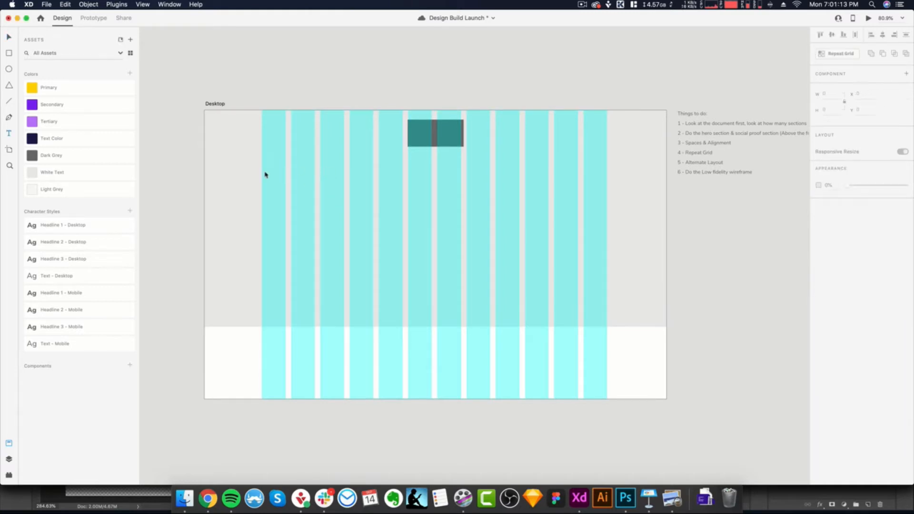
scroll(264, 168, down, 1)
key(t)
click(261, 84)
key(Escape)
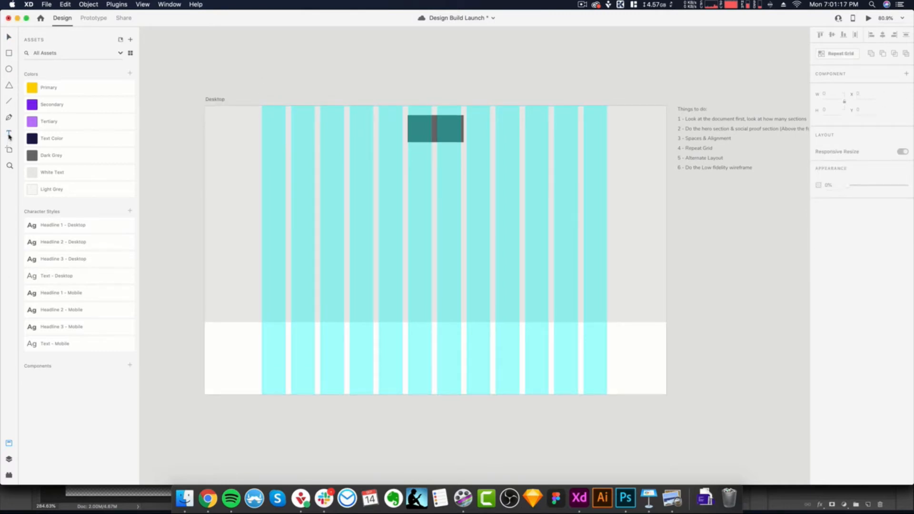
- Paste the headline into a text area 470 wide and about 182 high from the grid's first column, styled as Headline 1 - Desktop
drag(262, 167, 432, 262)
key(super+v)
key(super+a)
key(Escape)
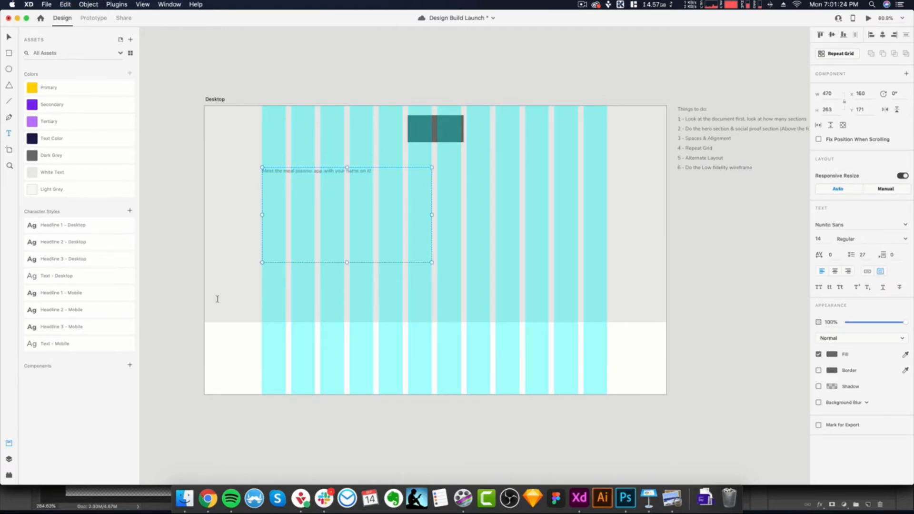
click(74, 226)
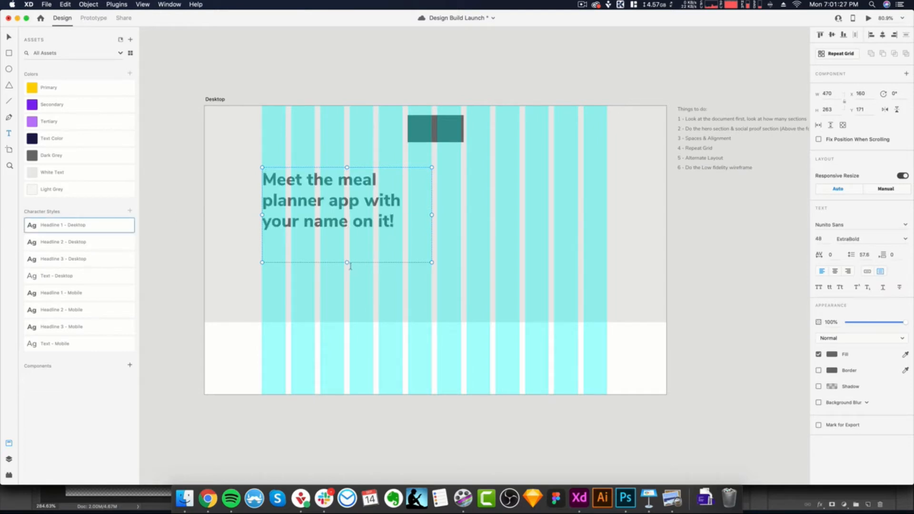
drag(347, 263, 349, 233)
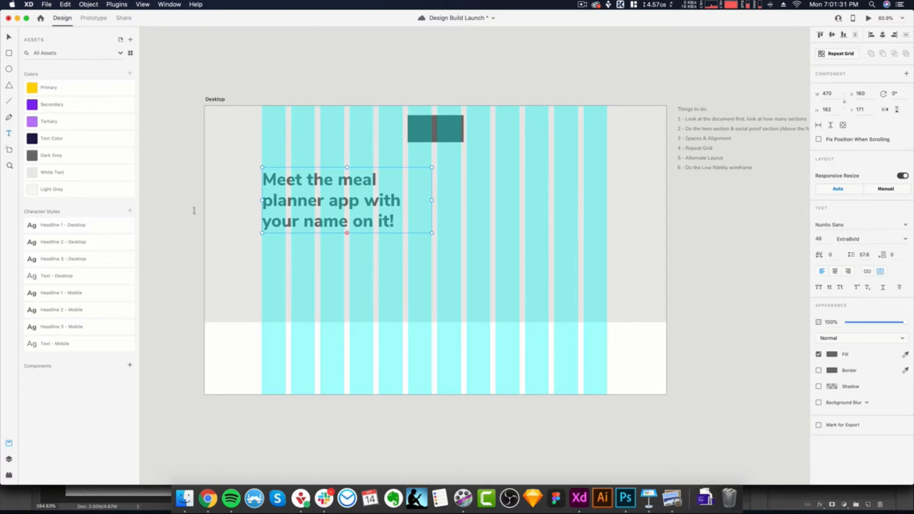
- Duplicate the headline directly below in the Text - Desktop style and replace its text with the subheadline copied from the design brief
drag(290, 223, 310, 288)
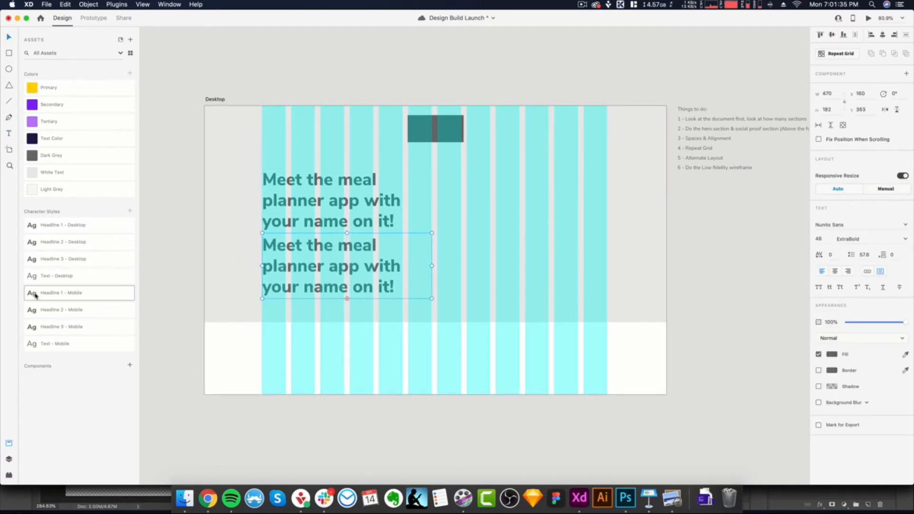
click(53, 284)
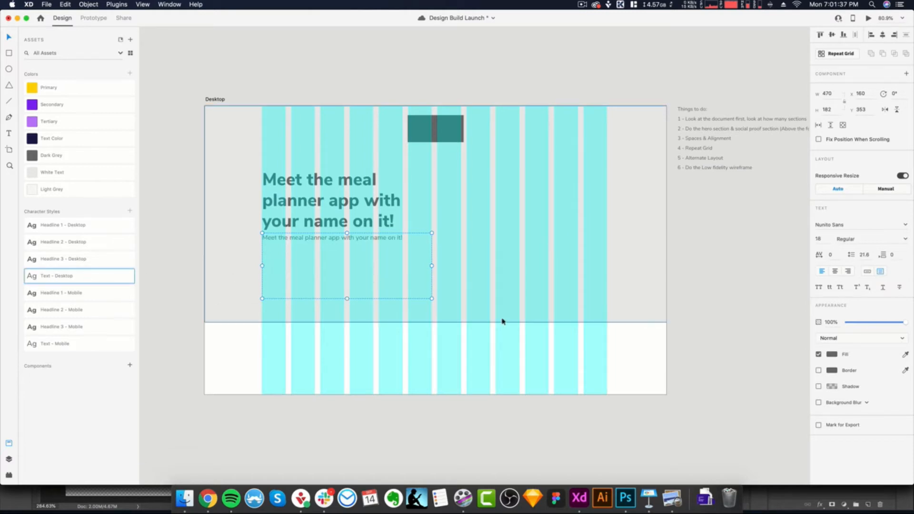
click(673, 498)
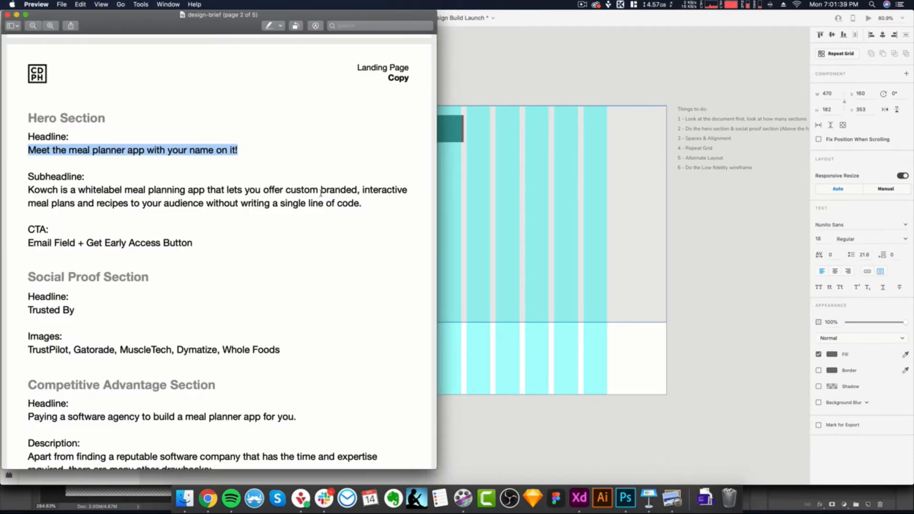
drag(368, 203, 24, 193)
key(super+c)
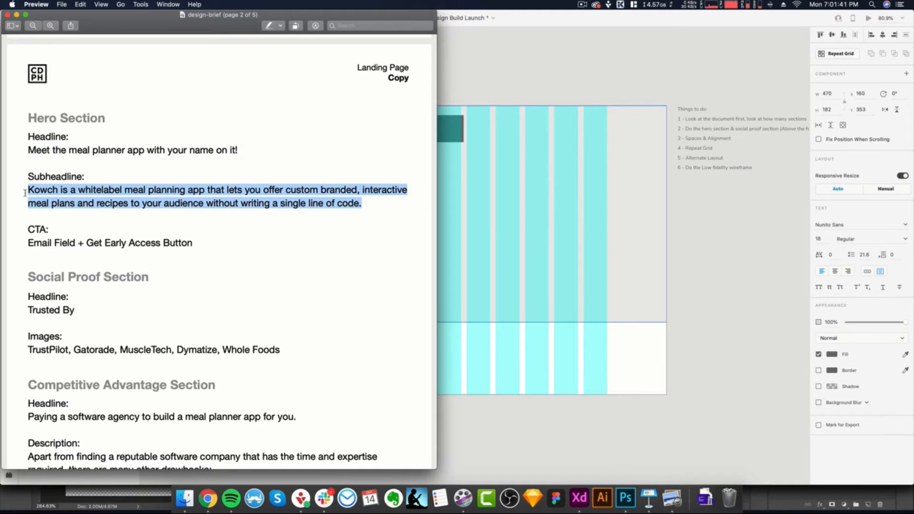
key(super+Tab)
double_click(365, 241)
key(super+a)
key(super+v)
key(Escape)
- Shrink the subheadline's text box to about 73 high, fitting its three lines just below the headline
drag(347, 299, 345, 252)
click(347, 374)
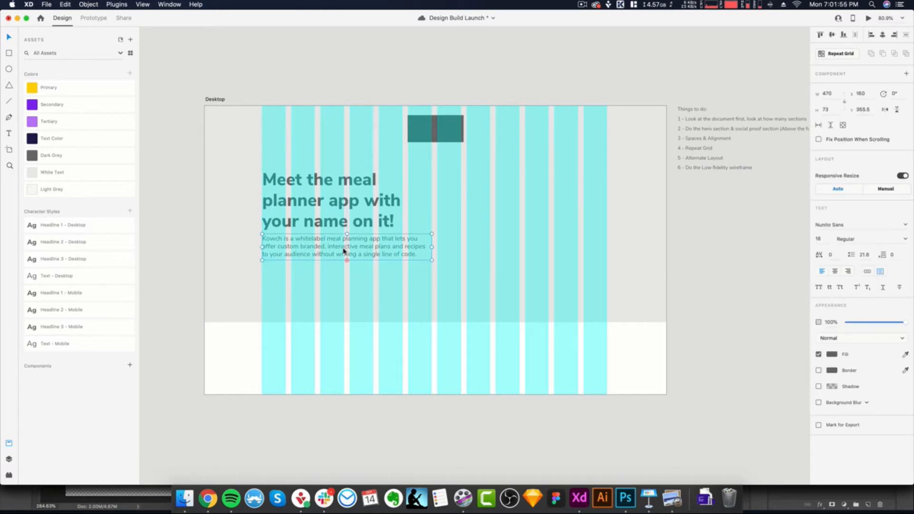
click(351, 365)
- Draw the email field rectangle, 470 wide and 45 high, just below the subheadline from the first grid column, with corner radius 10
scroll(401, 289, down, 3)
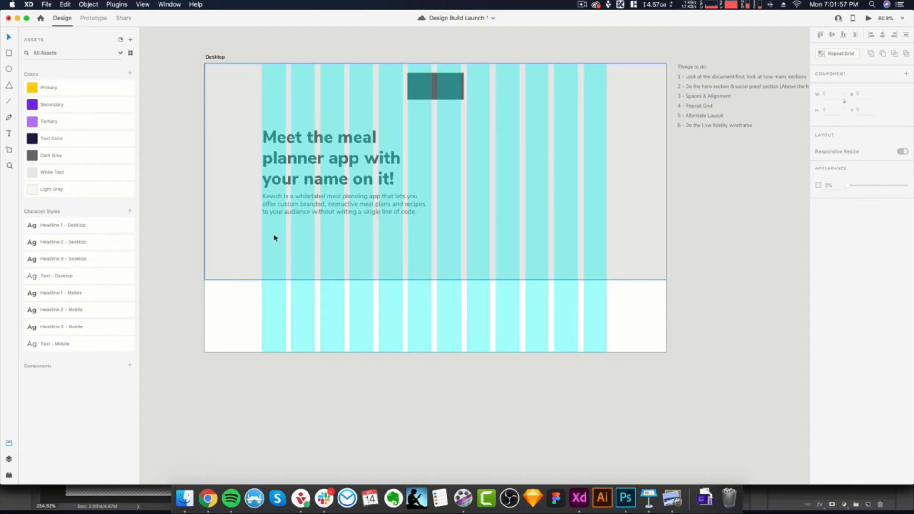
key(r)
drag(262, 226, 432, 246)
click(837, 110)
text(48)
key(Return)
click(855, 257)
text(10)
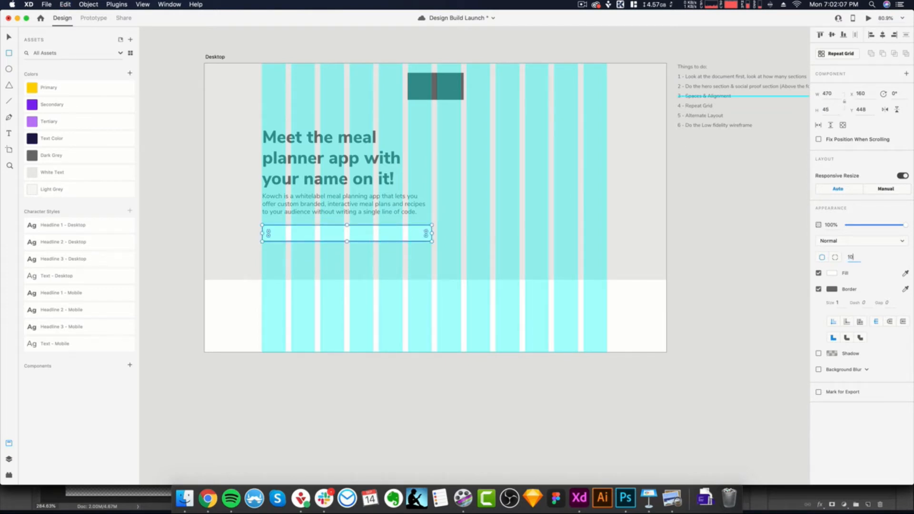
key(Return)
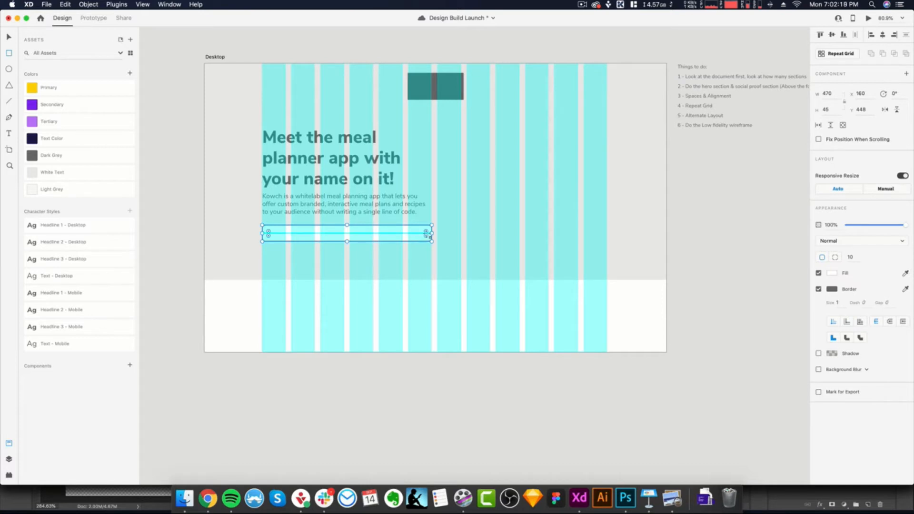
drag(426, 233, 421, 234)
key(super+z)
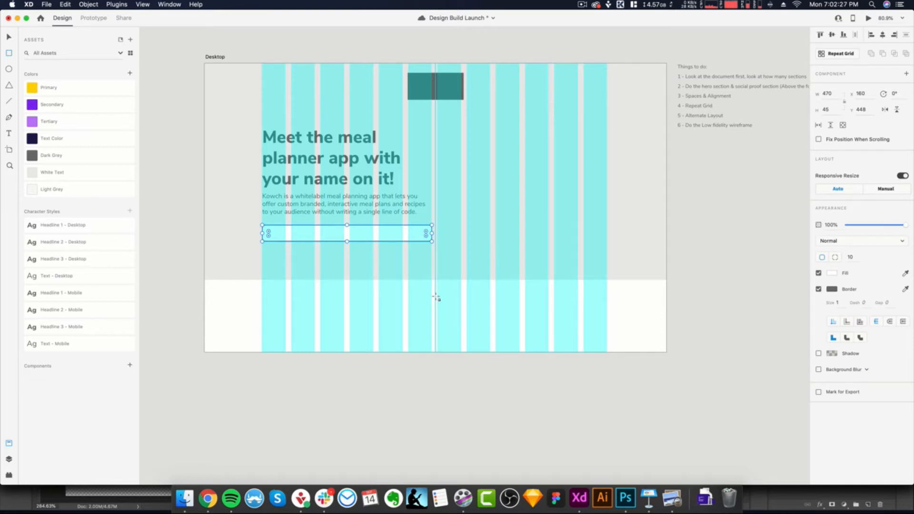
- Add the placeholder text "Email Address" inside the email field near its start, in the Text - Desktop style
scroll(408, 242, down, 3)
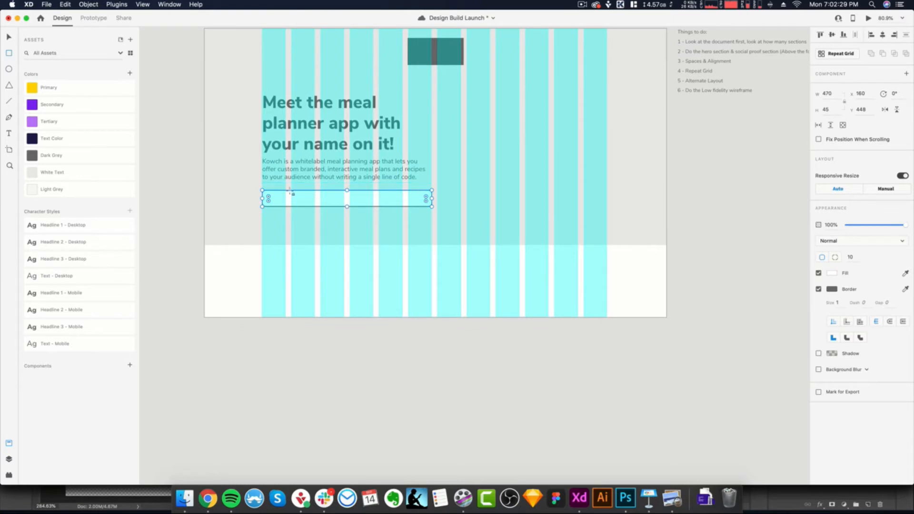
click(276, 198)
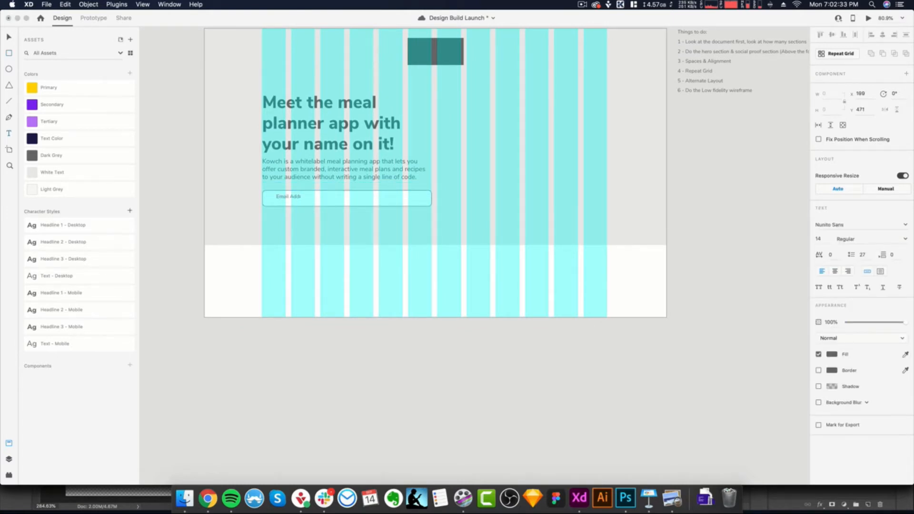
click(311, 245)
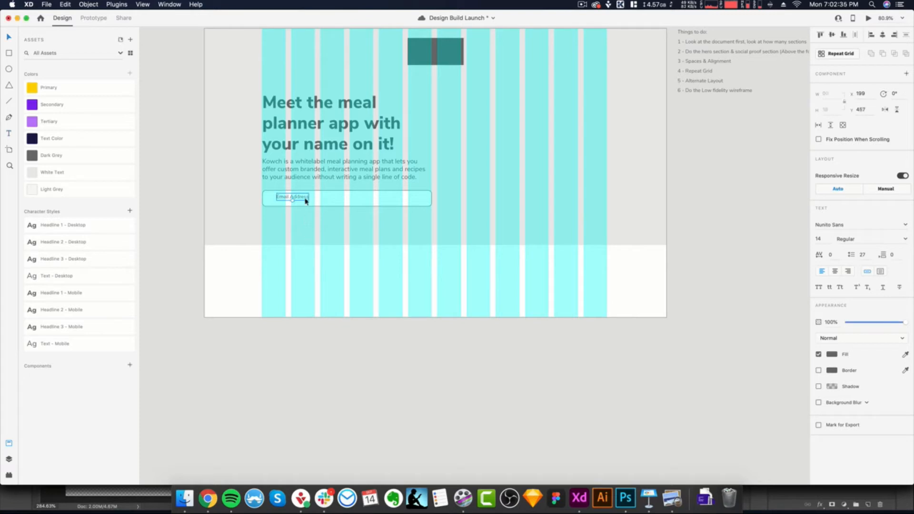
drag(303, 200, 295, 201)
click(66, 277)
click(328, 283)
scroll(291, 233, up, 3)
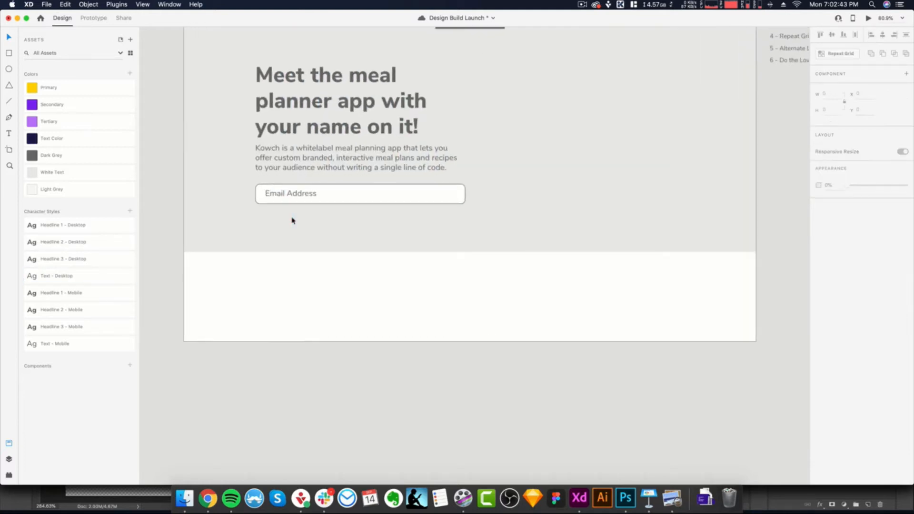
- Compare the hero text and email field with the layout grid shown and hidden to check their alignment
click(301, 191)
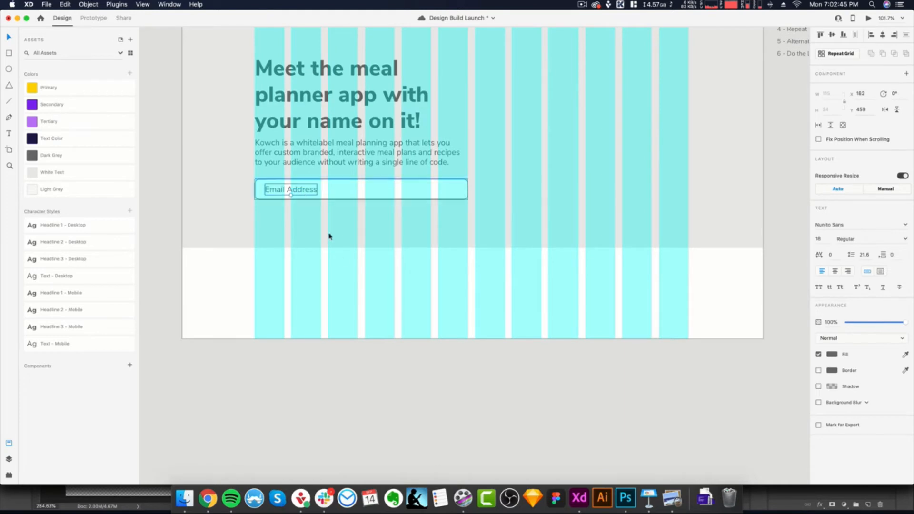
click(347, 263)
key(shift+super+apostrophe)
scroll(350, 265, down, 2)
scroll(351, 266, down, 1)
key(shift+super+apostrophe)
scroll(399, 276, down, 1)
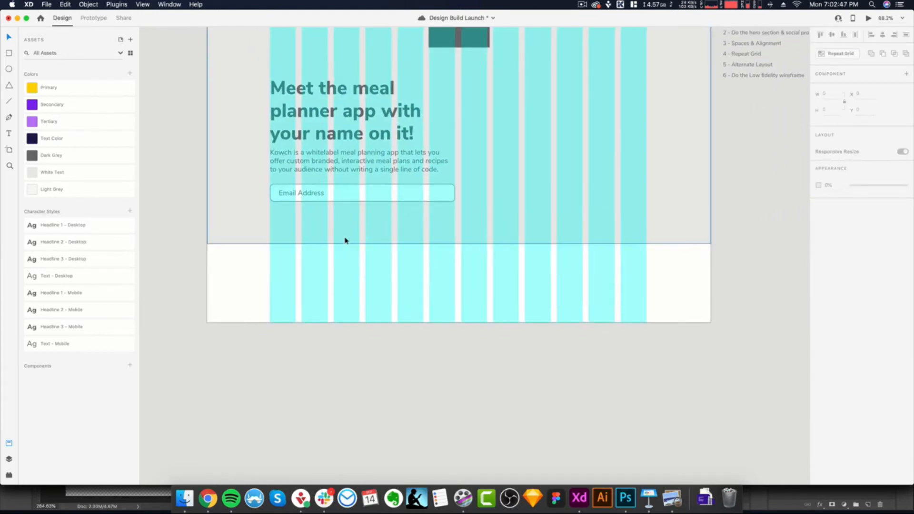
key(shift+super+apostrophe)
scroll(344, 236, up, 1)
key(shift+super+apostrophe)
scroll(391, 212, up, 2)
scroll(392, 212, up, 2)
- Move the headline, subheadline and email field with its placeholder text up together so the headline starts at Y 139
click(371, 195)
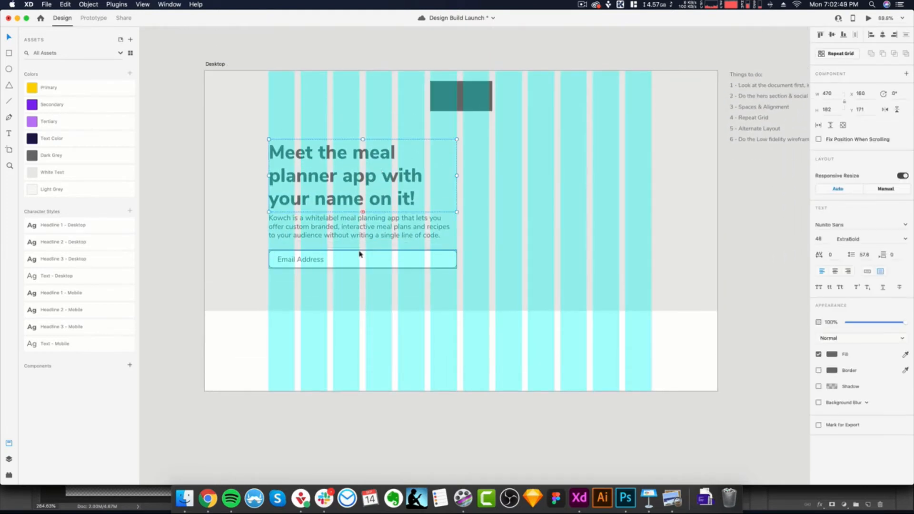
shift+click(377, 258)
shift+click(320, 260)
drag(371, 264, 370, 253)
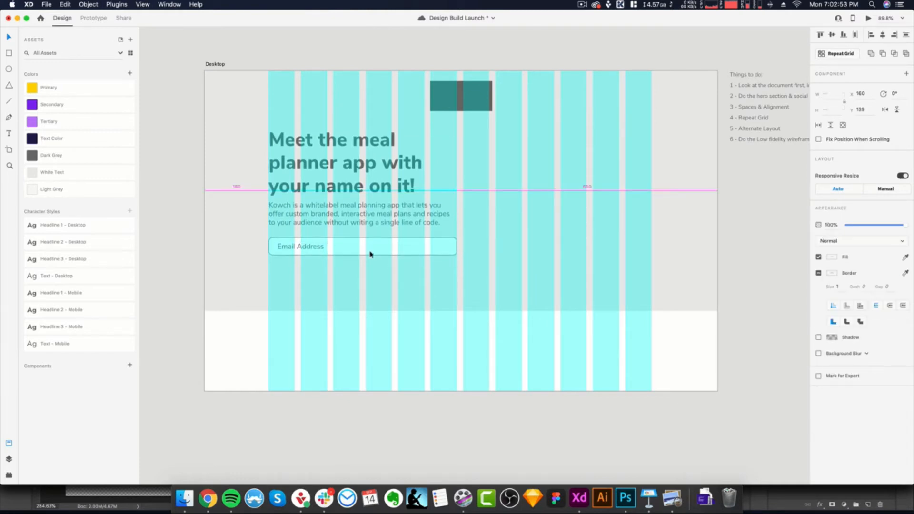
click(311, 345)
- Draw a button rectangle about 227 wide and 71 high below the email field and look up its label in the design brief
key(r)
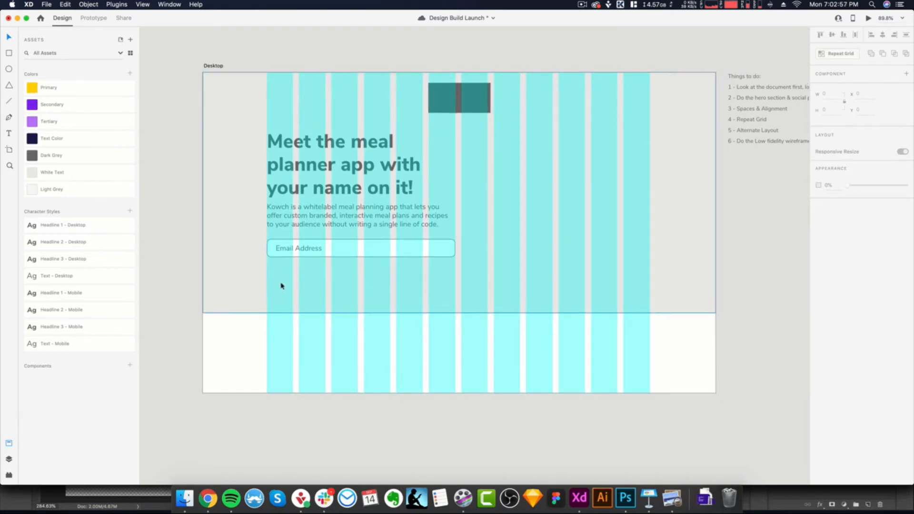
mouse_move(267, 266)
mouse_down()
mouse_move(268, 283)
mouse_move(358, 294)
mouse_up()
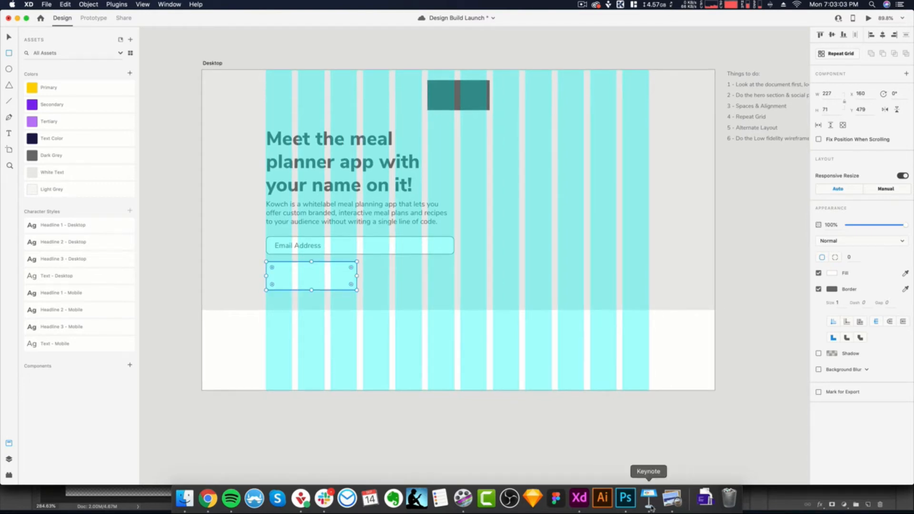
click(672, 498)
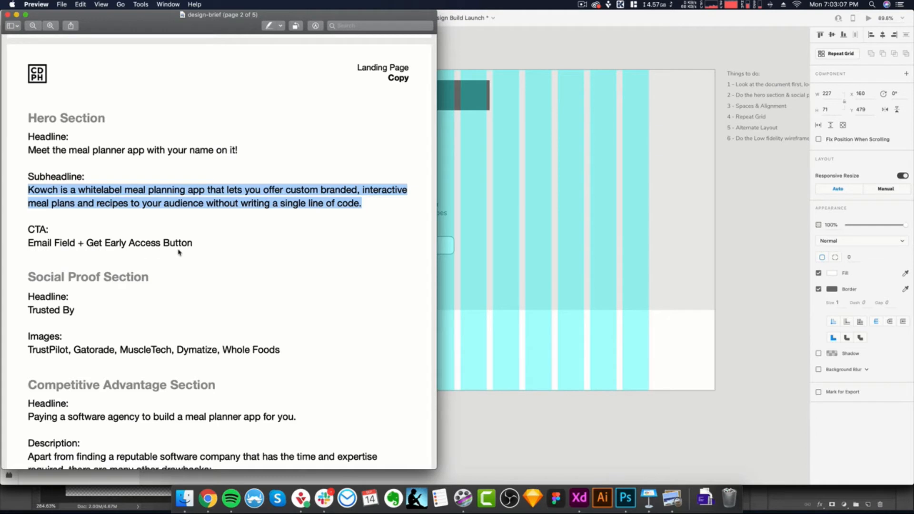
click(445, 287)
- Add the label "Get Early Access" over the button rectangle in the Headline 3 - Mobile style
key(t)
click(377, 276)
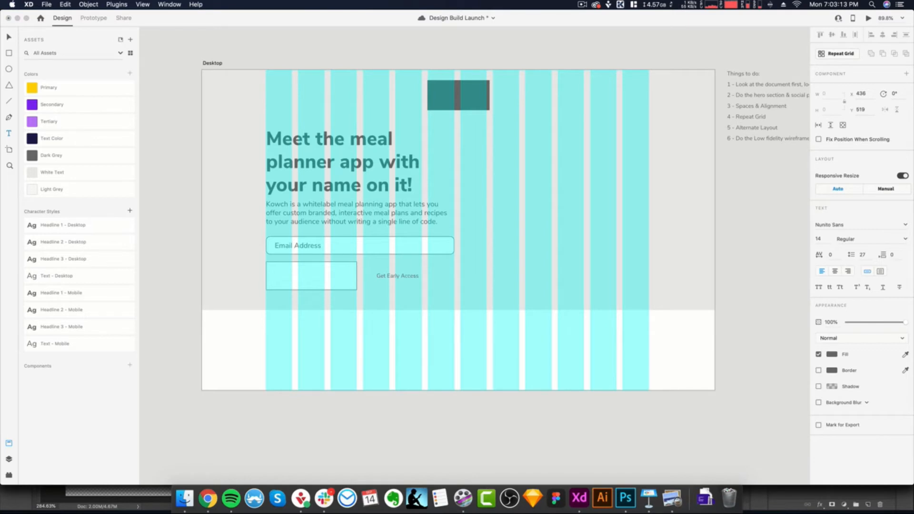
key(Escape)
drag(388, 280, 301, 279)
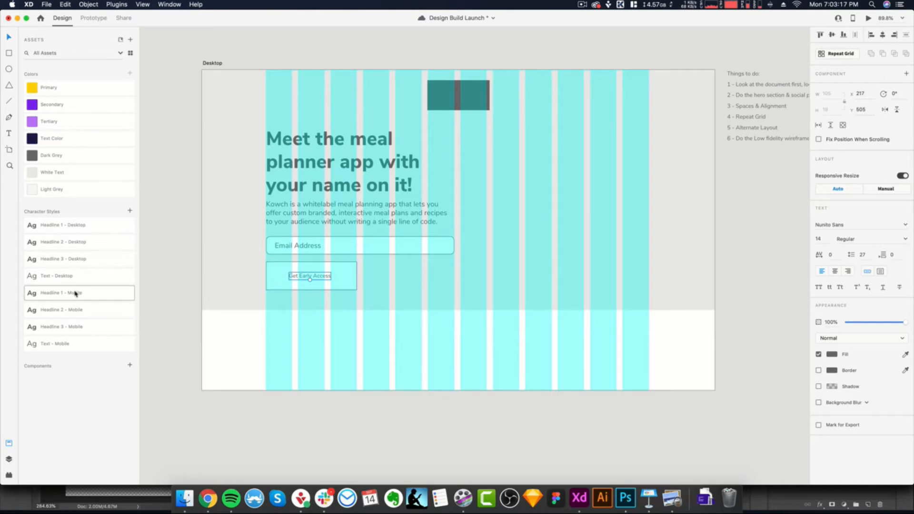
click(74, 329)
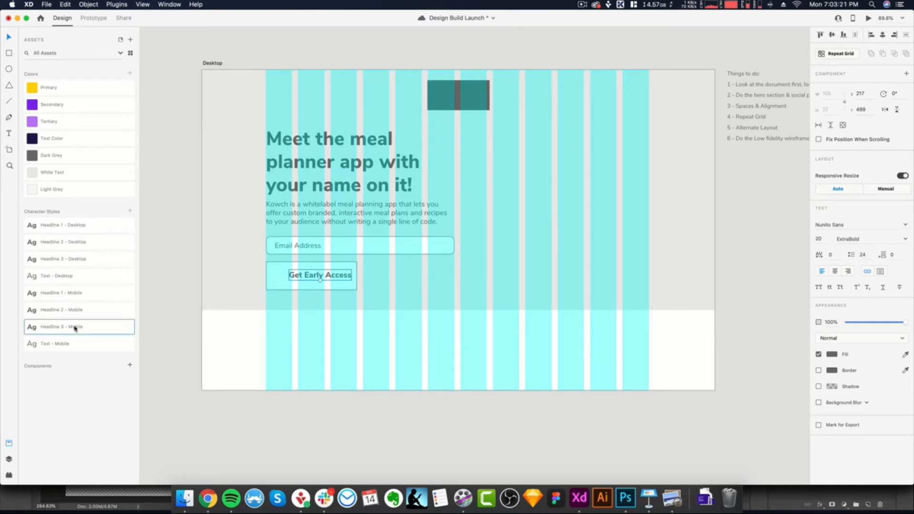
- Centre the label on the button and give the button rectangle a height of 54 and corner radius 10
scroll(326, 286, up, 3)
drag(333, 277, 315, 273)
click(312, 290)
click(353, 277)
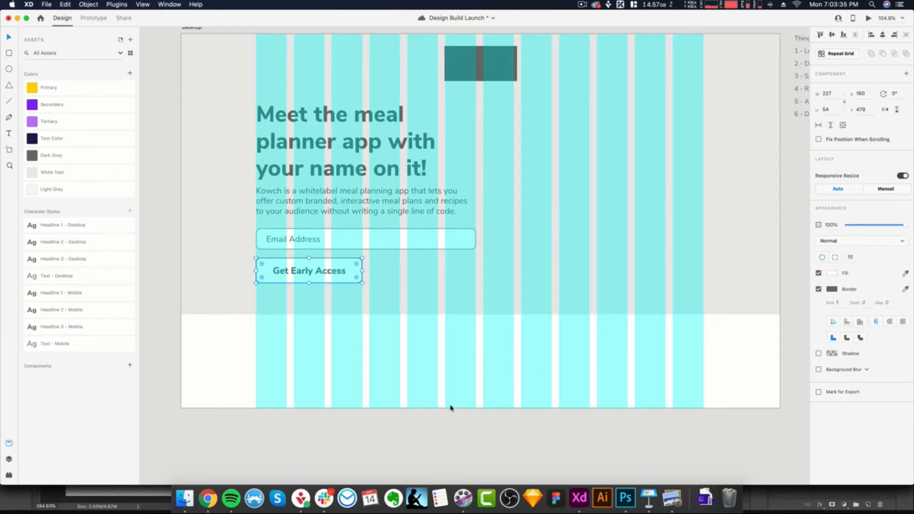
- Hide the layout grid and review the button and the rest of the hero section without the columns
click(444, 340)
key(shift+super+apostrophe)
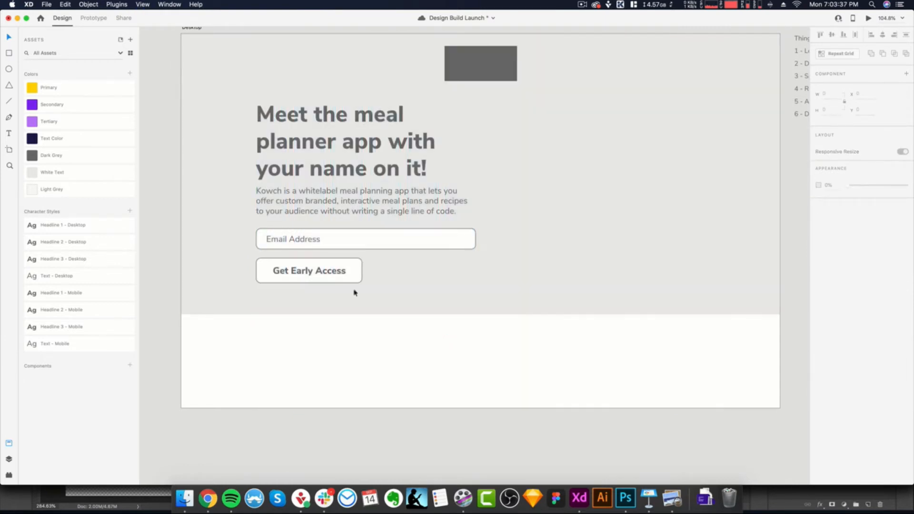
scroll(327, 311, down, 2)
click(358, 250)
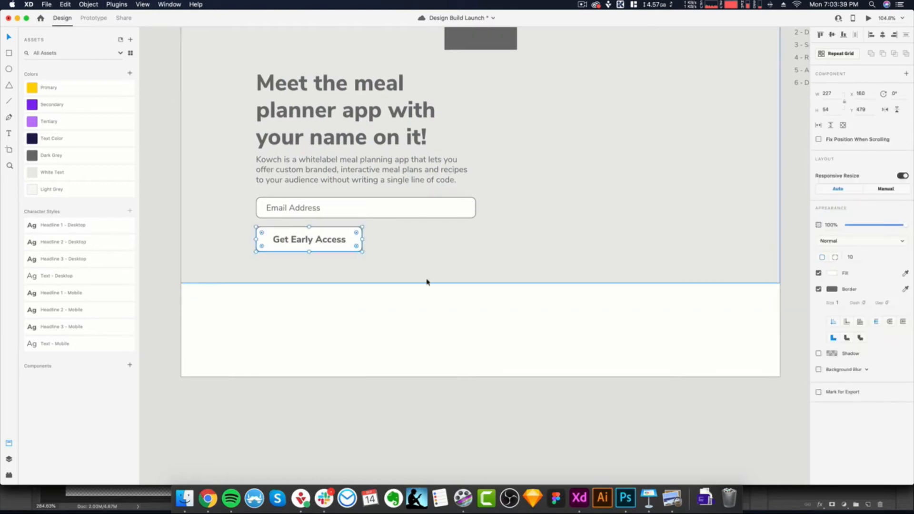
scroll(655, 302, up, 4)
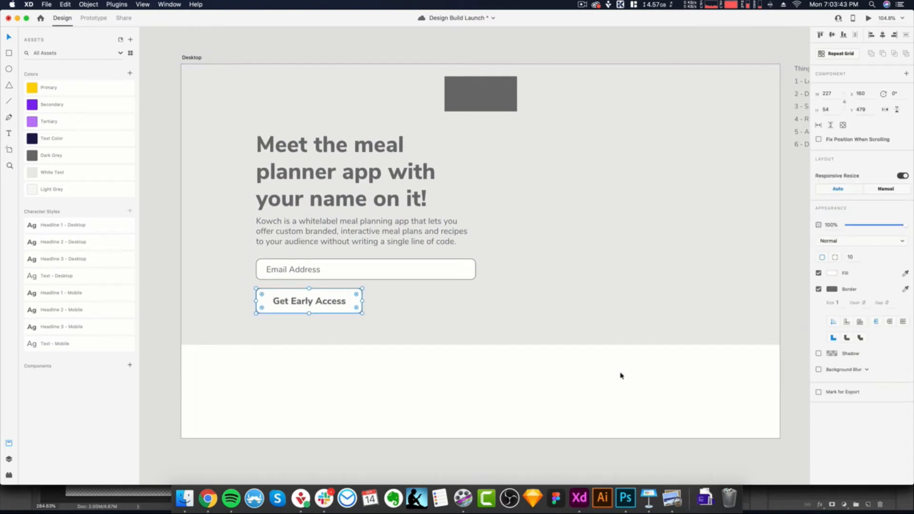
click(508, 364)
click(354, 299)
click(345, 386)
scroll(379, 376, down, 1)
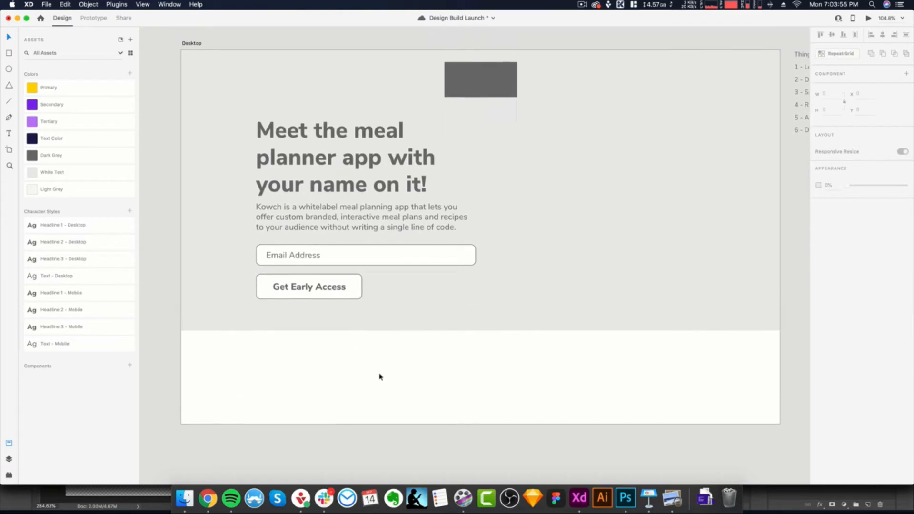
- Remove the button rectangle's border and fill it with the Primary color
click(361, 300)
click(820, 290)
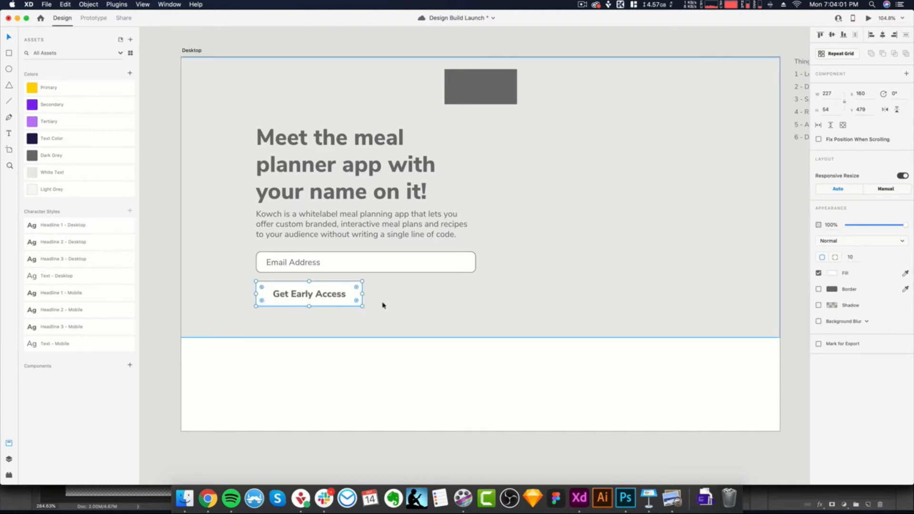
click(50, 90)
click(338, 370)
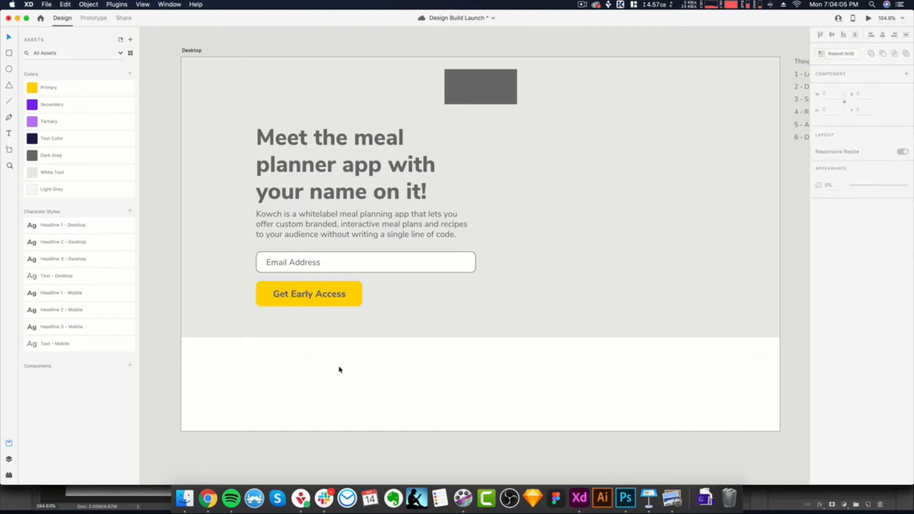
- Apply the Text Color swatch to the "Get Early Access" label
click(293, 295)
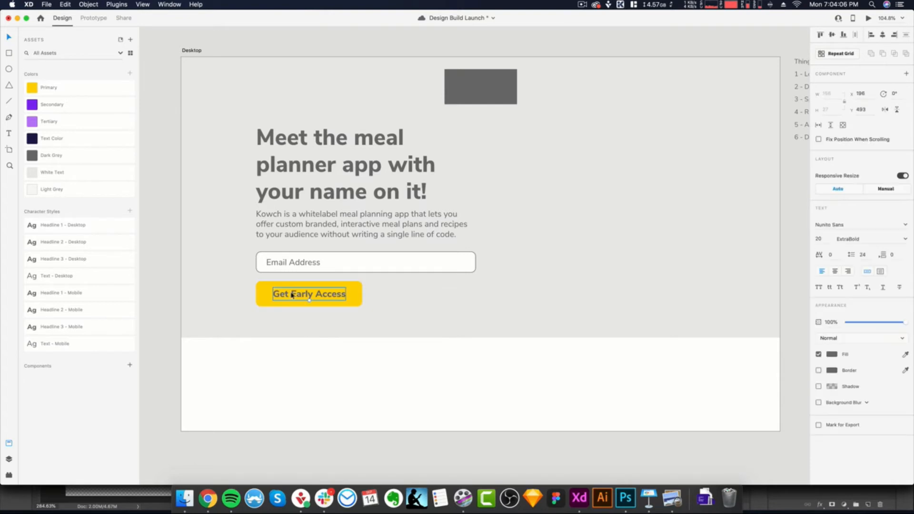
click(56, 141)
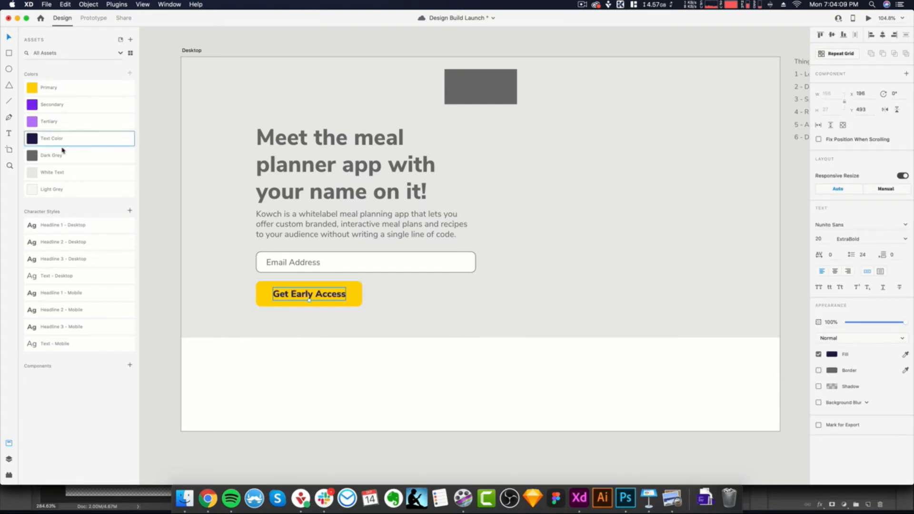
click(340, 370)
- Group the "Get Early Access" label with its yellow button rectangle
click(329, 296)
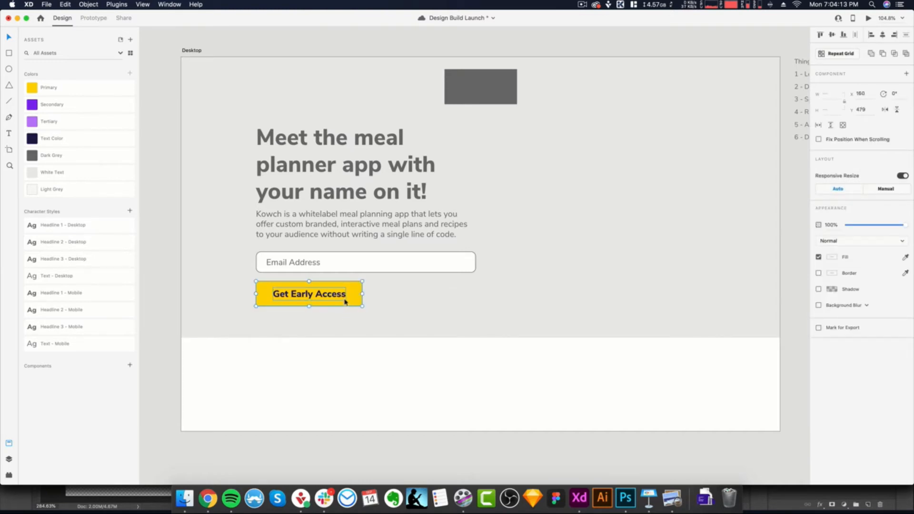
right_click(350, 300)
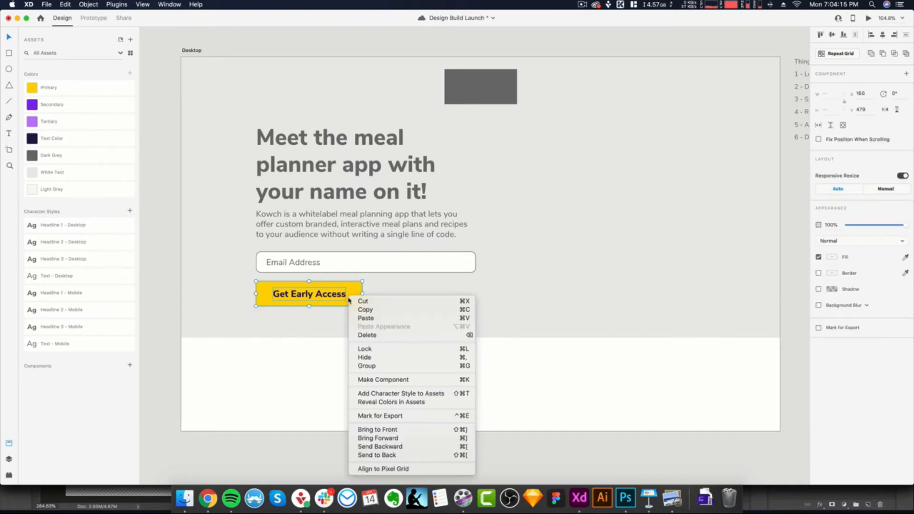
click(376, 366)
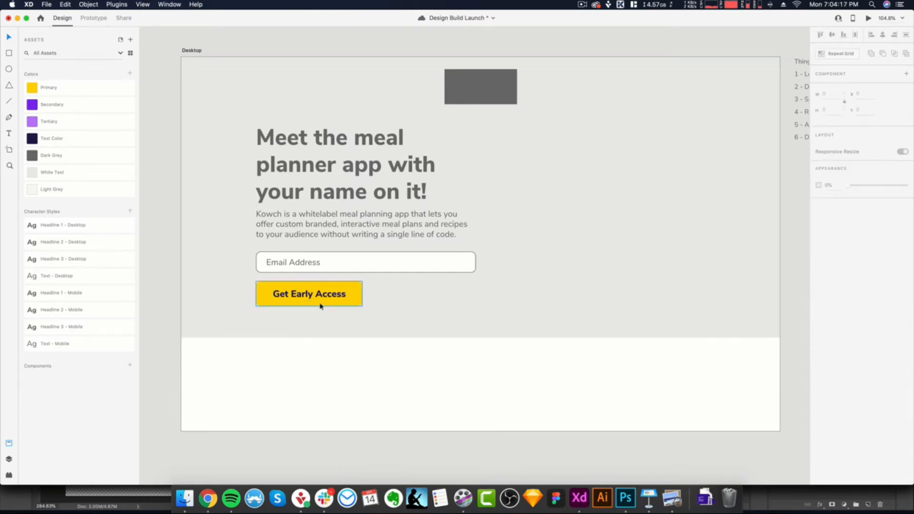
drag(327, 302, 428, 312)
key(super+z)
click(355, 373)
- Turn the grouped "Get Early Access" button into a reusable component
click(342, 297)
click(129, 366)
click(339, 402)
- Try placing an instance of the button component in the white area below the hero section
scroll(382, 364, down, 5)
scroll(385, 304, down, 2)
scroll(384, 304, down, 2)
drag(52, 384, 461, 270)
click(536, 298)
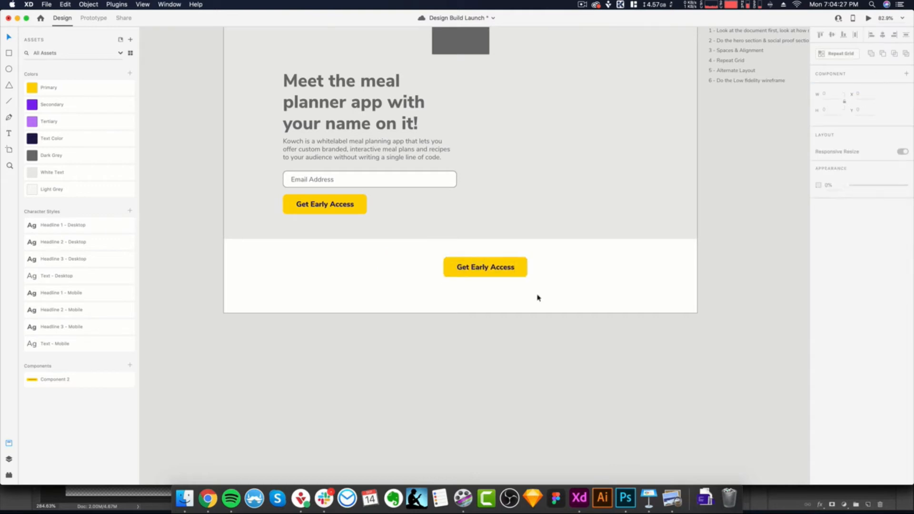
key(ctrl+z)
key(ctrl+z)
click(362, 209)
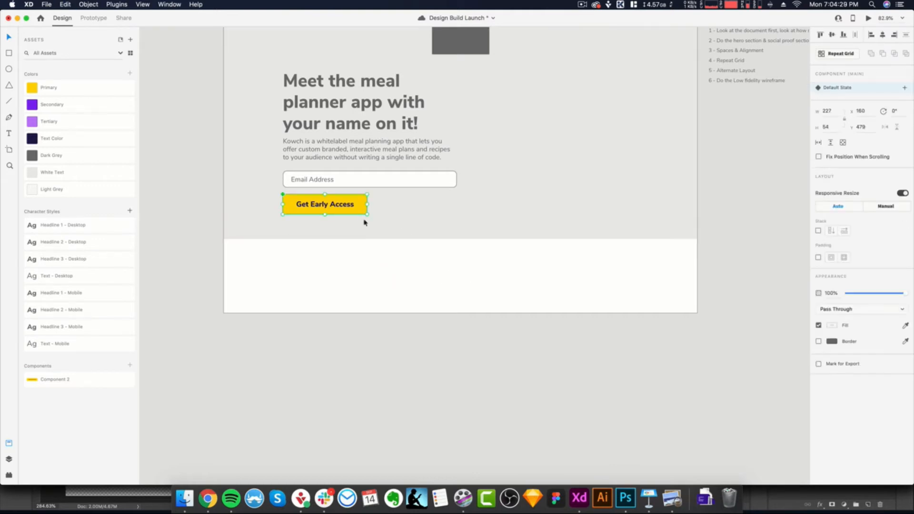
scroll(476, 270, up, 3)
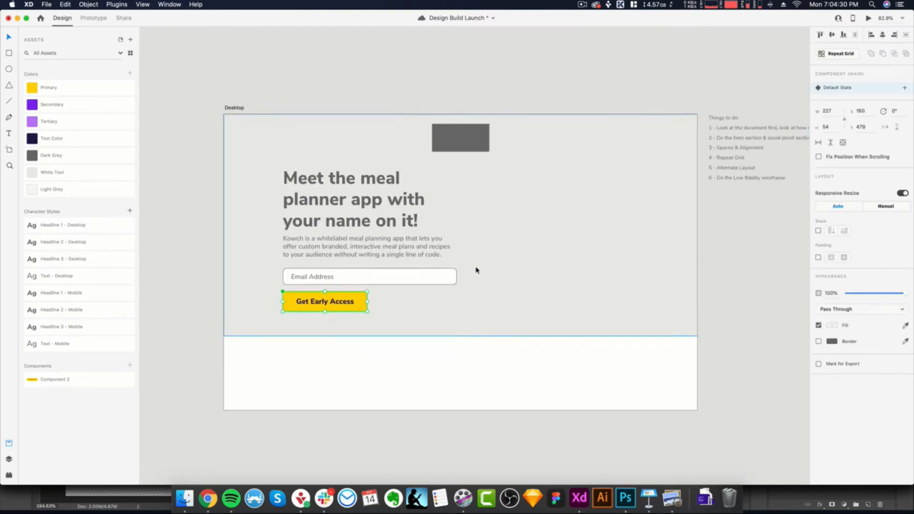
click(507, 390)
- Show the layout grid and draw an image placeholder rectangle 470 wide and about 381 high beside the hero text, from the seventh column
drag(510, 384, 422, 384)
scroll(418, 334, up, 2)
drag(422, 347, 449, 351)
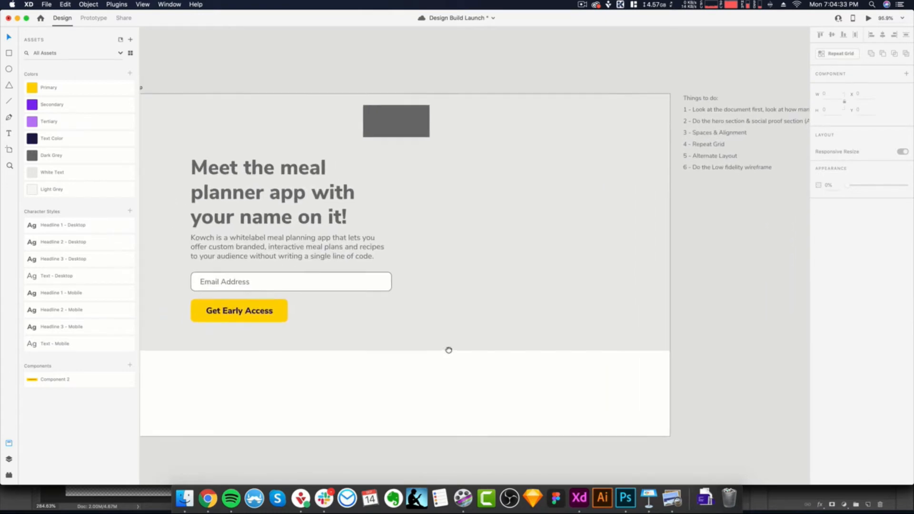
key(super+shift+apostrophe)
drag(400, 215, 443, 211)
key(r)
drag(444, 156, 643, 318)
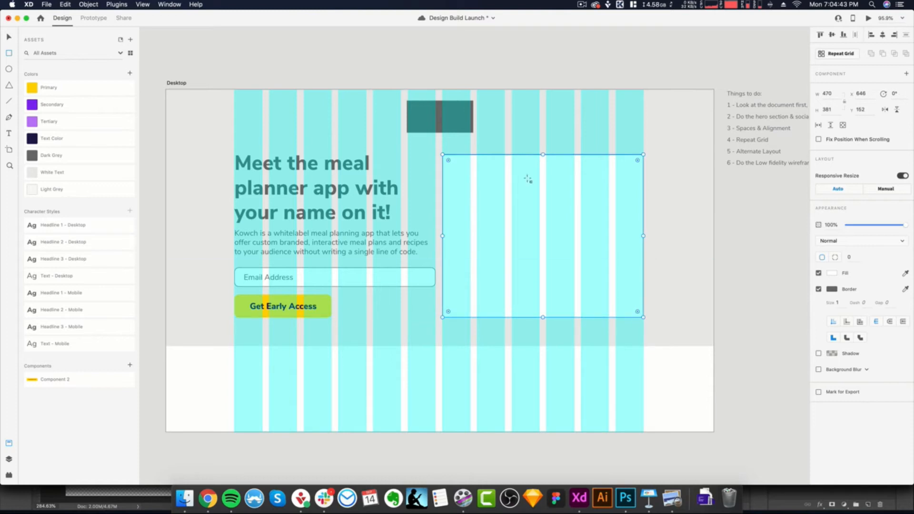
- Fill the image placeholder rectangle beside the hero text with the Dark Grey colour
click(50, 160)
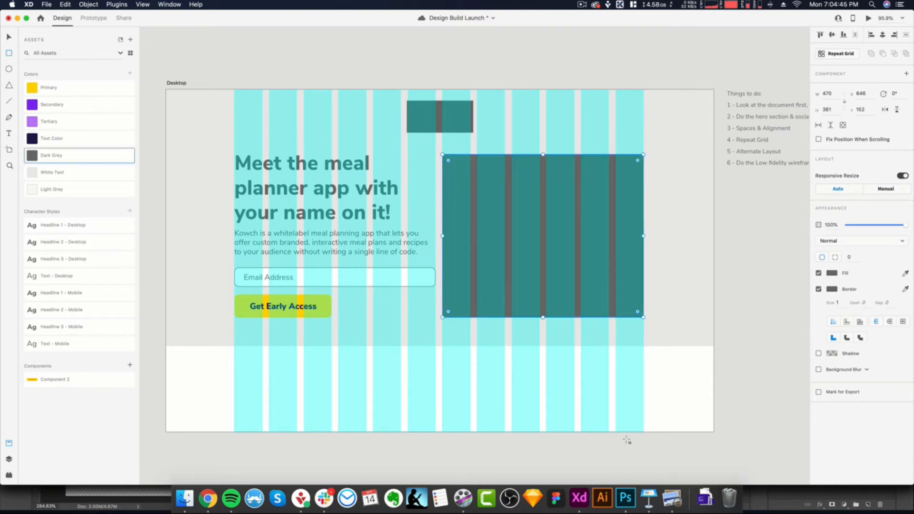
key(v)
click(507, 379)
scroll(507, 379, down, 3)
drag(535, 390, 528, 382)
scroll(530, 366, up, 2)
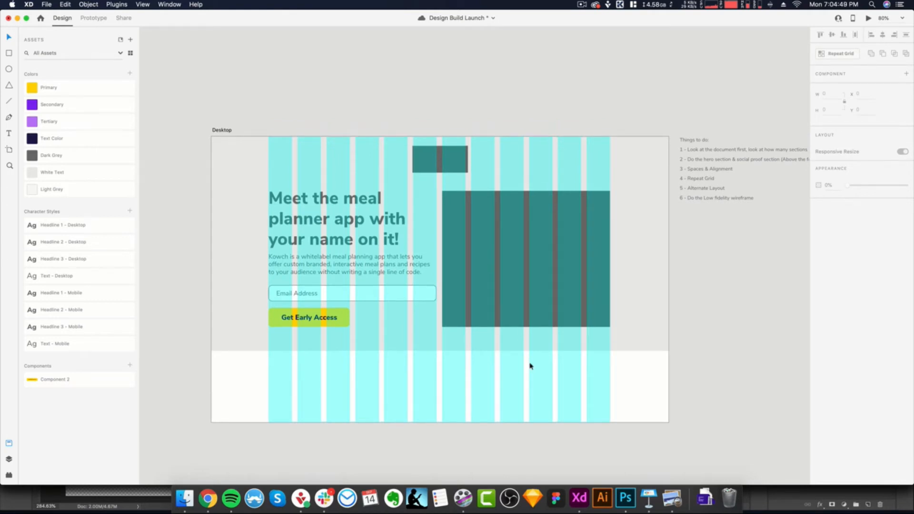
- Hide the layout grid to review the hero section with its image placeholder
click(558, 235)
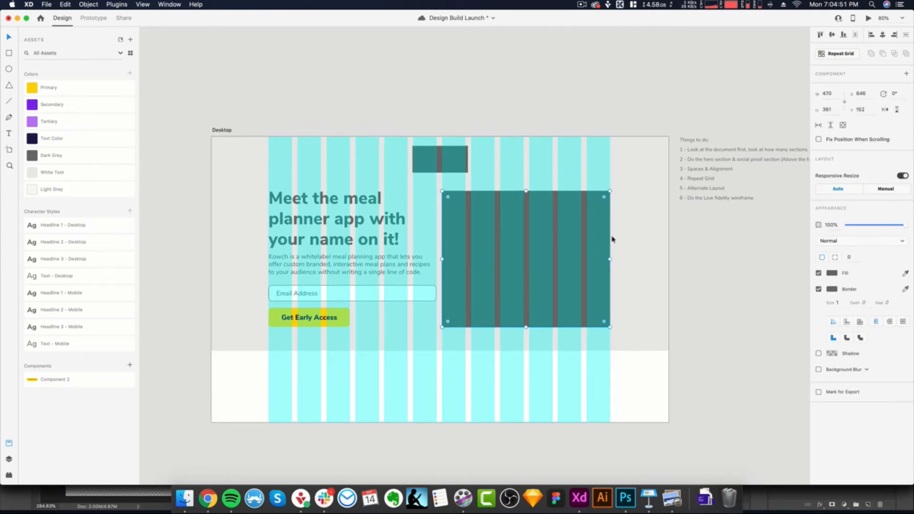
click(493, 128)
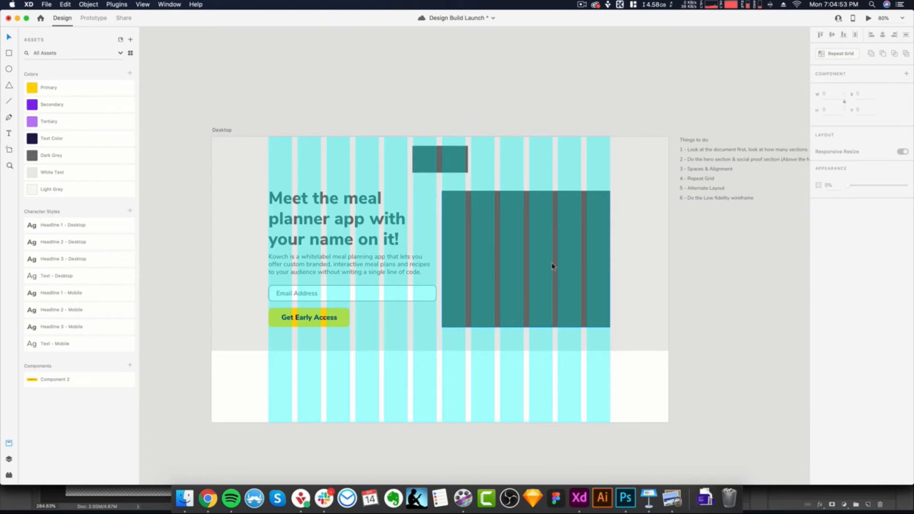
key(super+shift+apostrophe)
scroll(521, 348, down, 3)
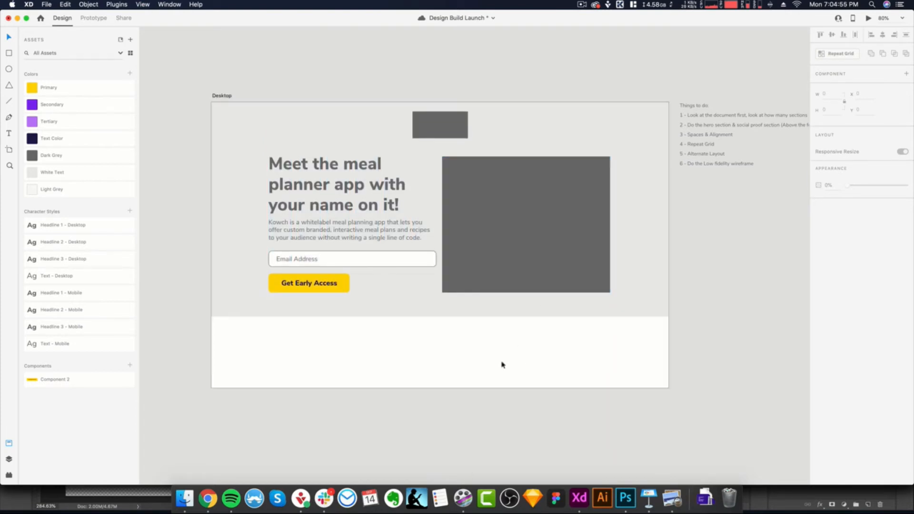
scroll(505, 348, down, 1)
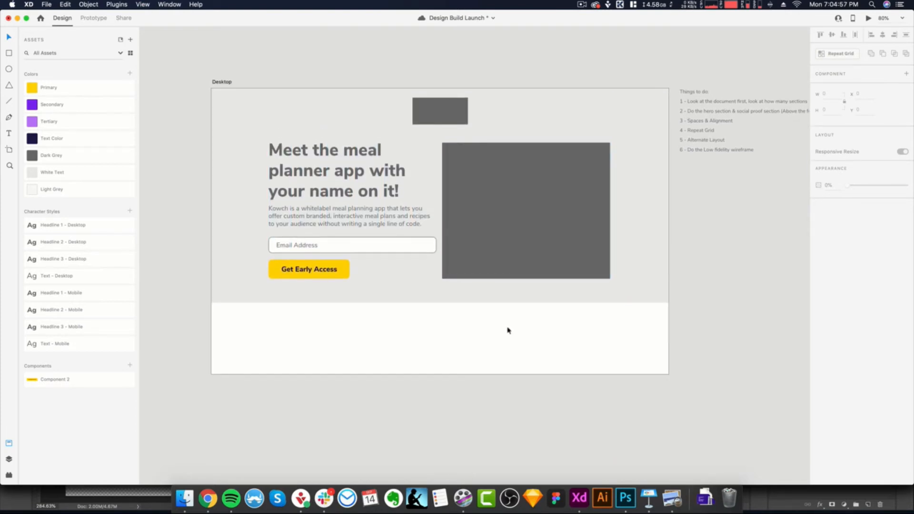
scroll(478, 361, right, 2)
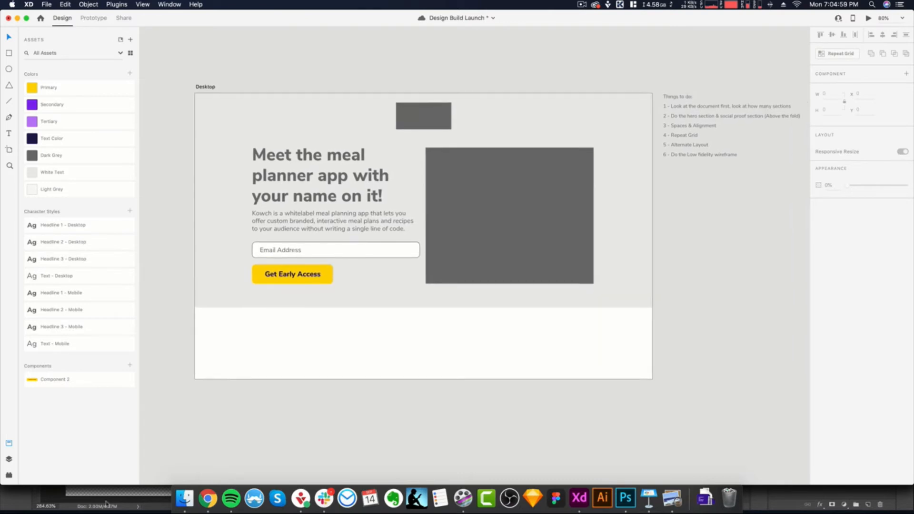
- Try filling the hero placeholder with 1-hero-image-2.svg from the Images folder in Finder, and undo it
click(185, 499)
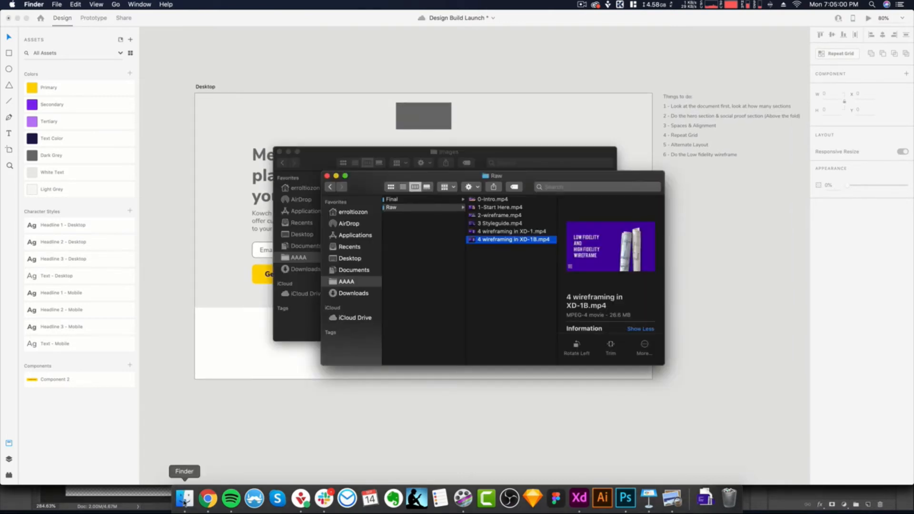
click(327, 176)
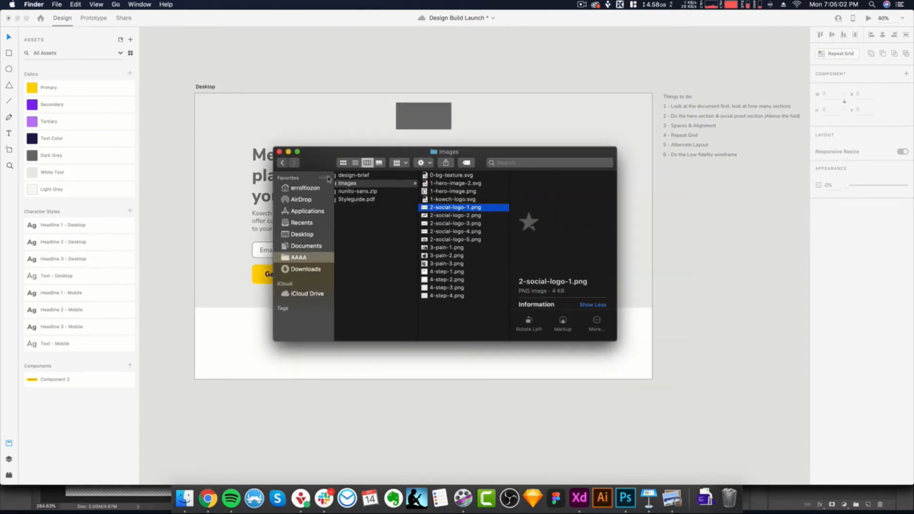
click(455, 185)
drag(458, 185, 505, 219)
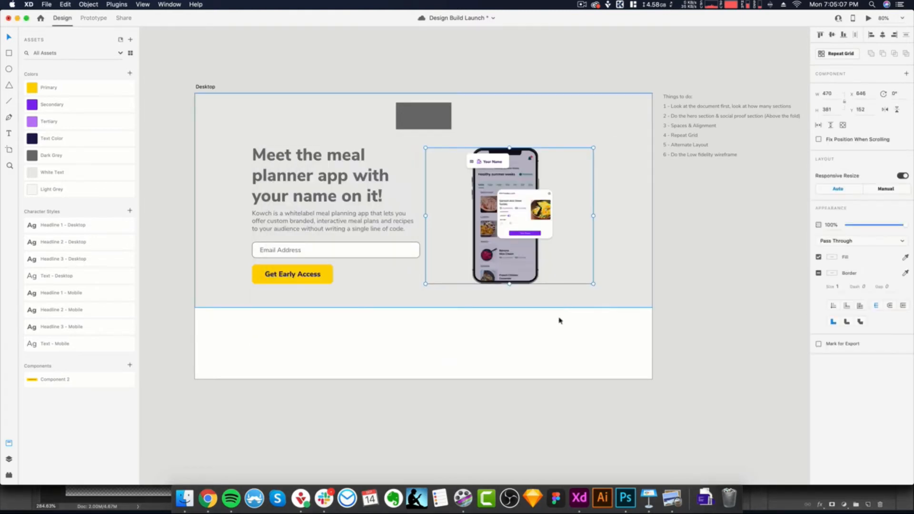
click(554, 347)
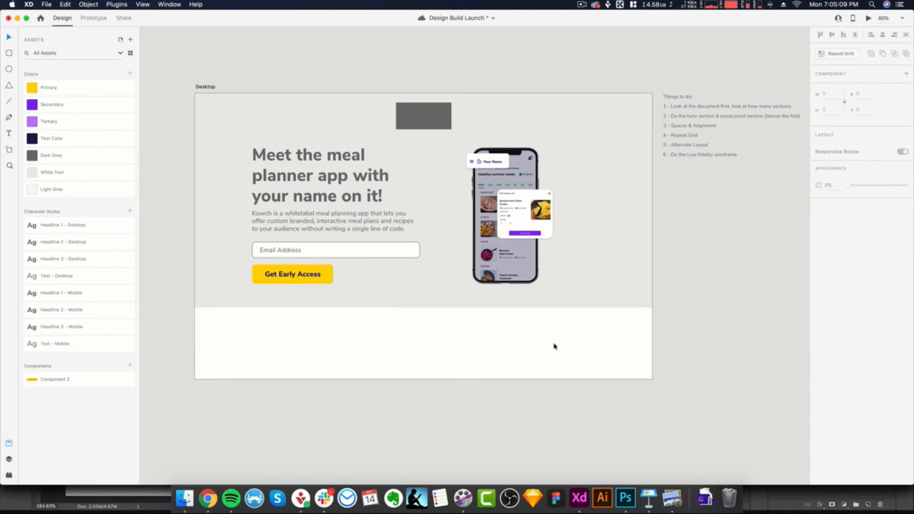
key(super+z)
scroll(487, 339, down, 2)
scroll(486, 337, up, 3)
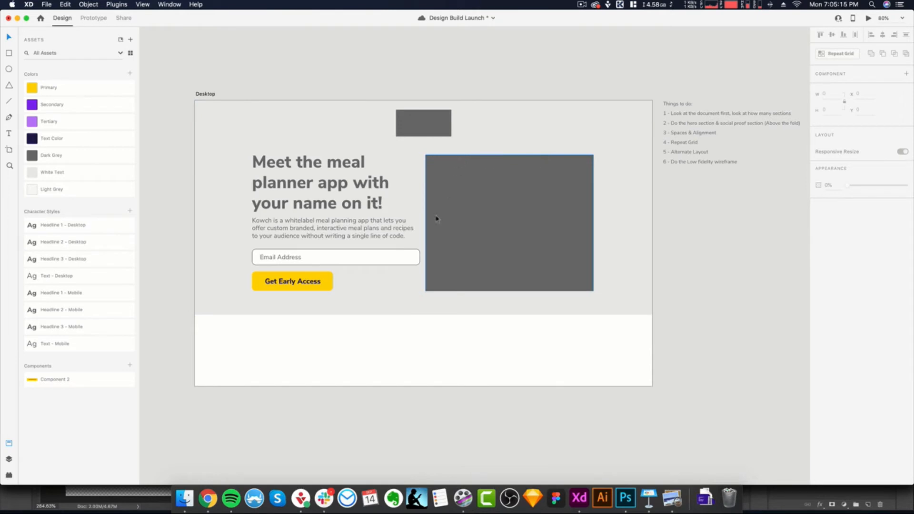
click(547, 199)
click(536, 362)
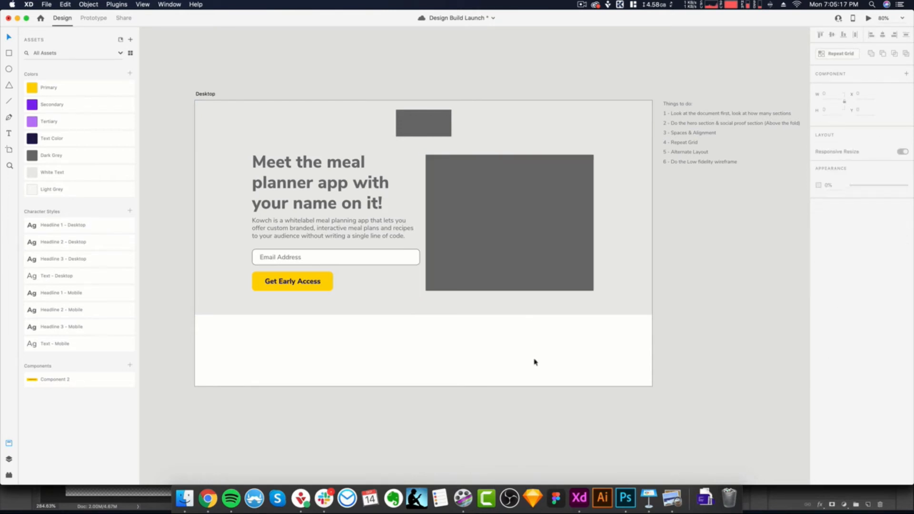
scroll(535, 362, up, 1)
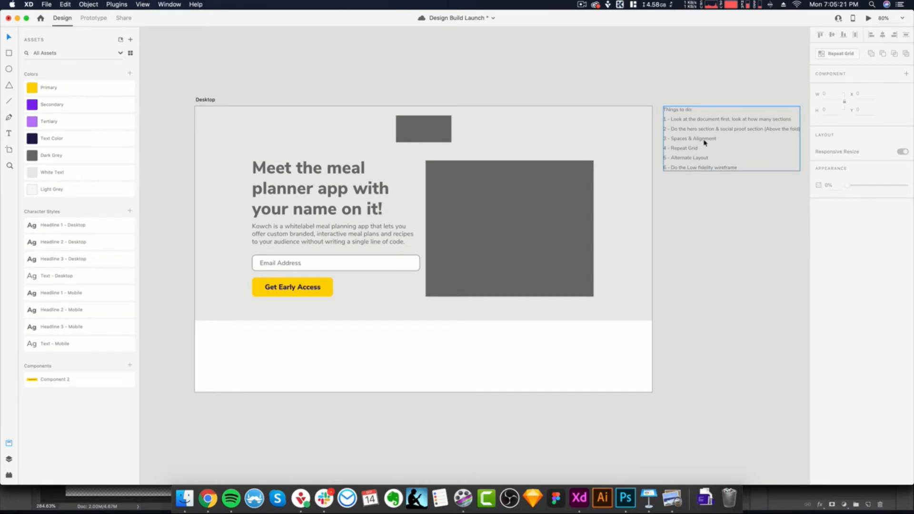
- Draw a spacer square about 39 by 39 against the top edge of the white section and centre it horizontally on the artboard
scroll(436, 350, up, 4)
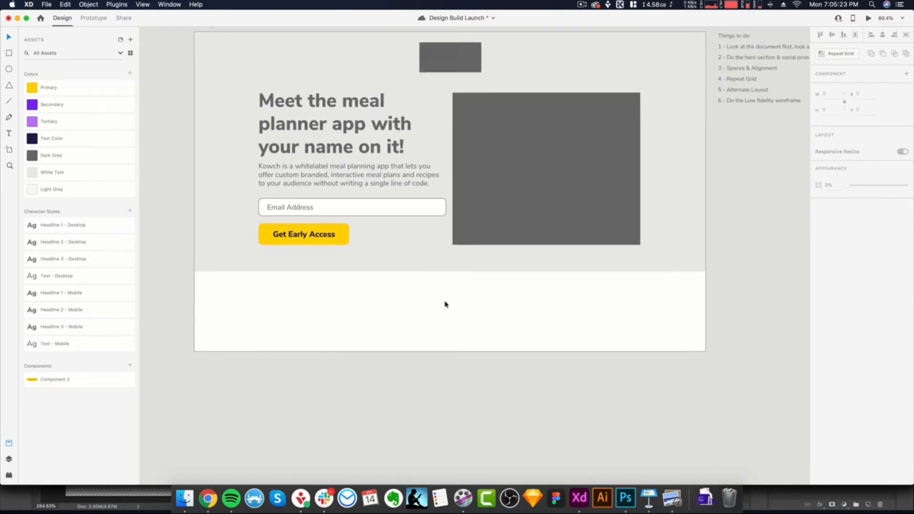
scroll(452, 281, down, 5)
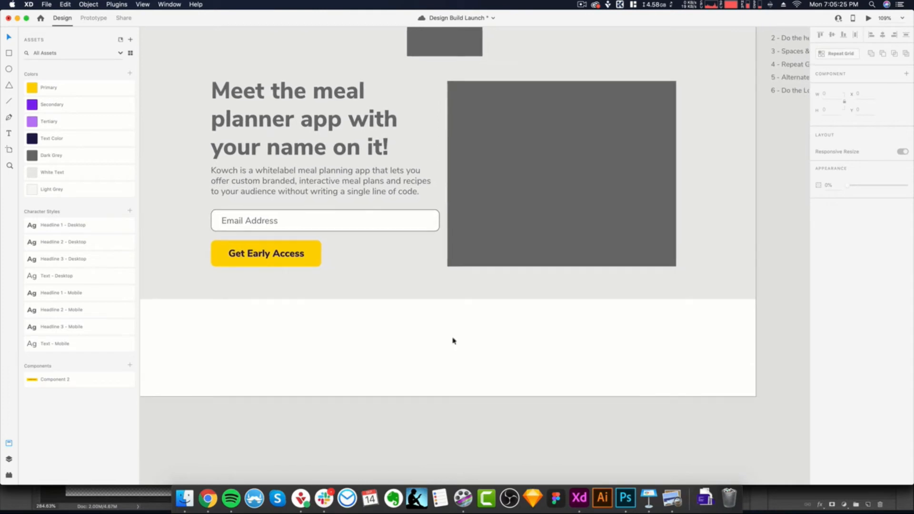
drag(413, 300, 430, 323)
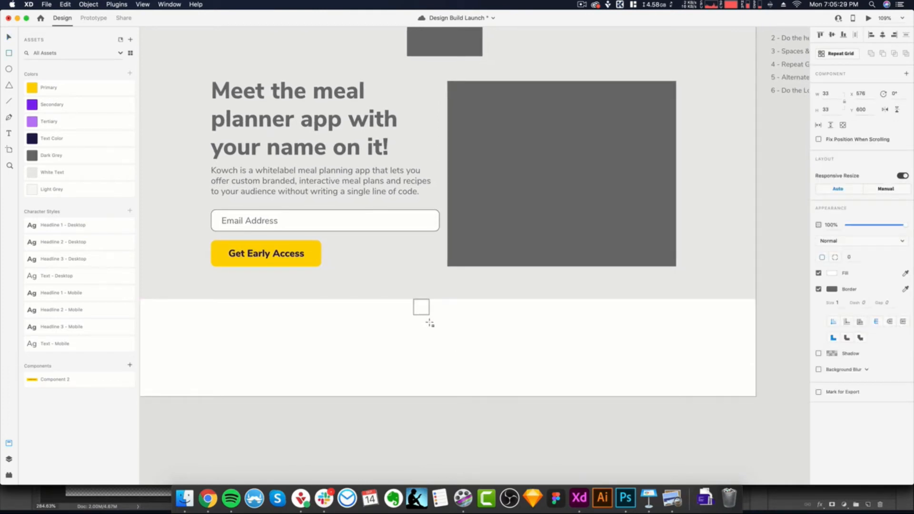
key(Delete)
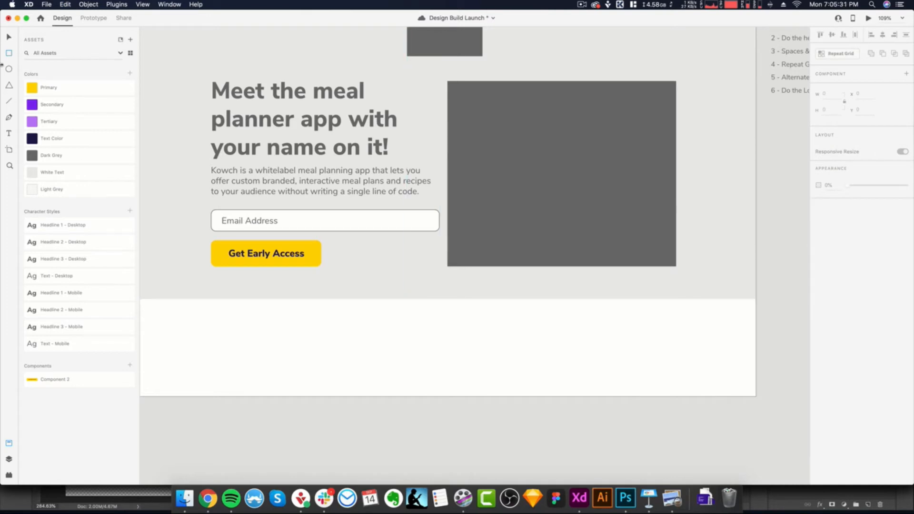
drag(434, 300, 453, 323)
scroll(464, 336, down, 3)
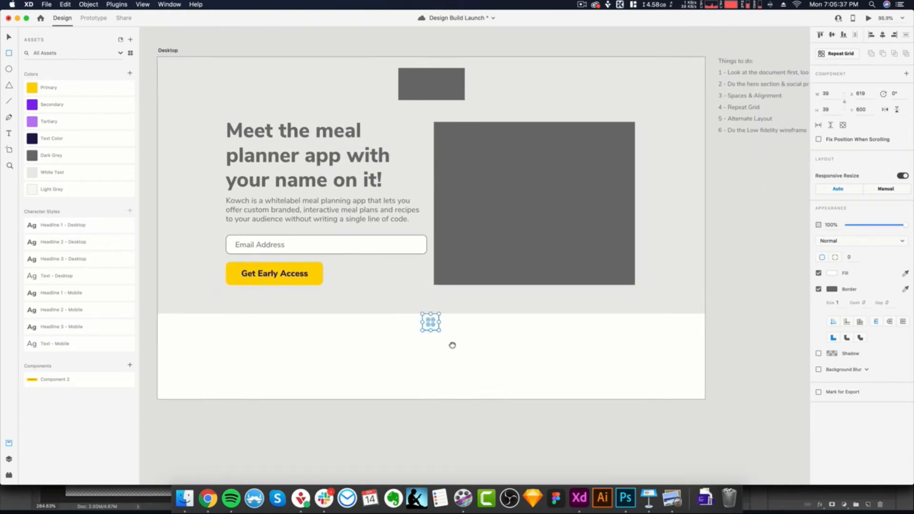
scroll(452, 333, down, 2)
drag(431, 327, 429, 333)
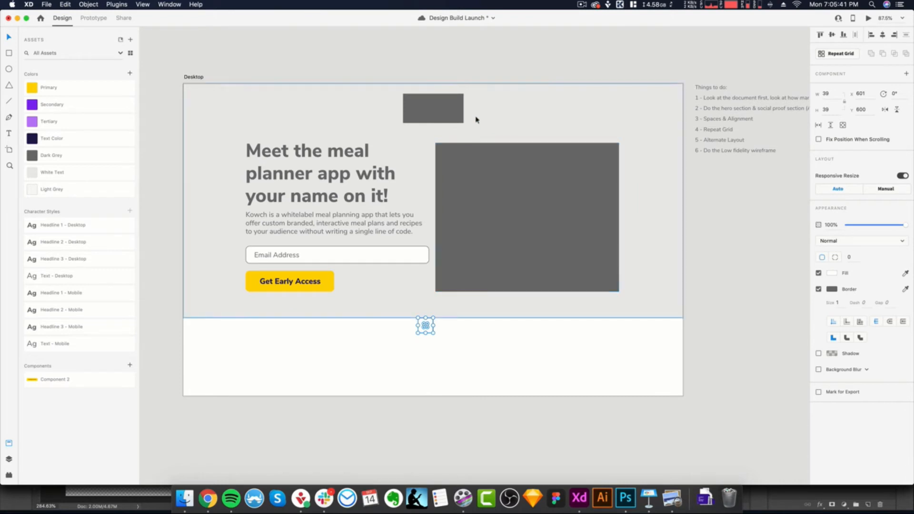
- Place a horizontal guide along the spacer square's bottom edge and delete the square
drag(475, 81, 475, 334)
scroll(491, 357, down, 2)
click(429, 292)
key(Delete)
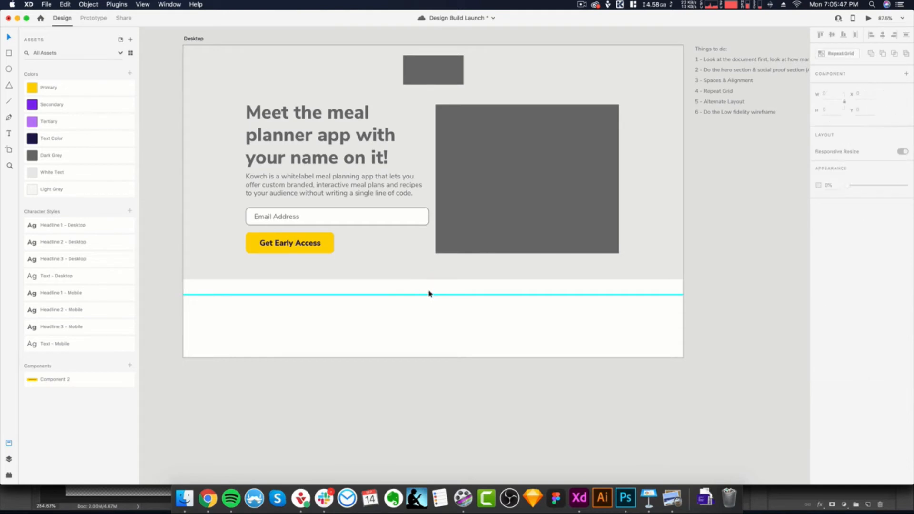
- Draw a 1280 by 200 background rectangle over the white section below the hero and remove its border
scroll(278, 296, down, 1)
scroll(565, 319, left, 1)
key(r)
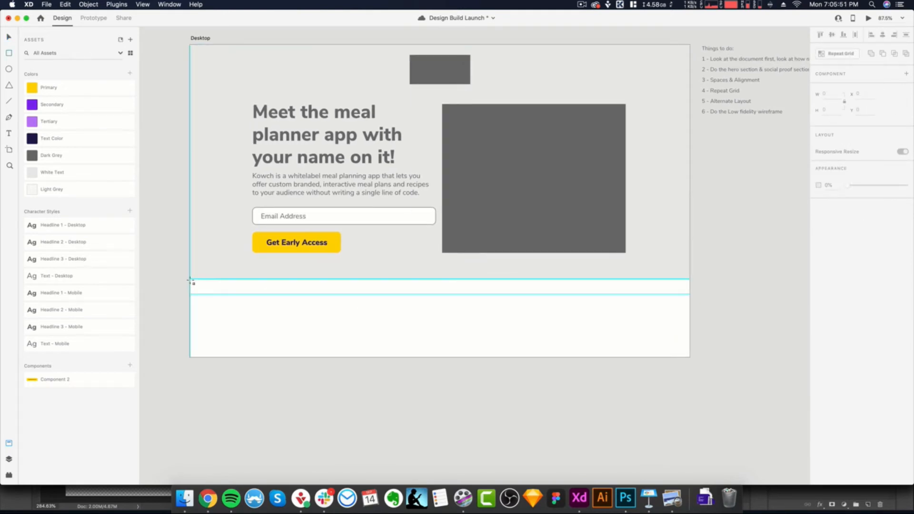
drag(190, 280, 685, 358)
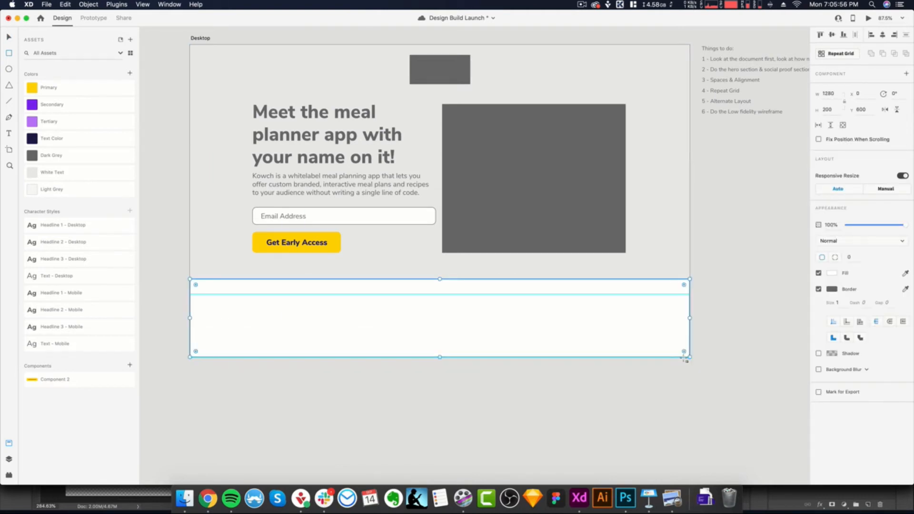
click(819, 289)
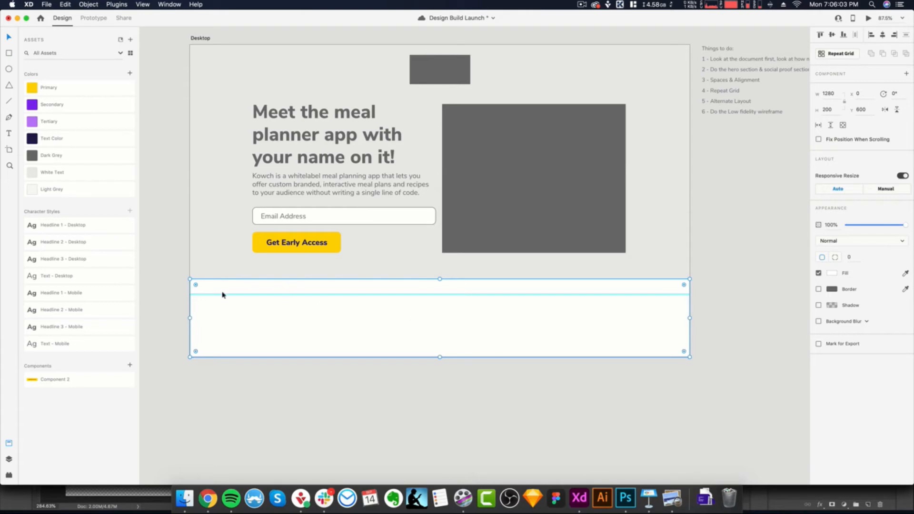
- Show the layout grid and draw a 956 by 61 text box below the guide across all columns, styled as Headline 3 - Desktop
key(super+shift+apostrophe)
key(t)
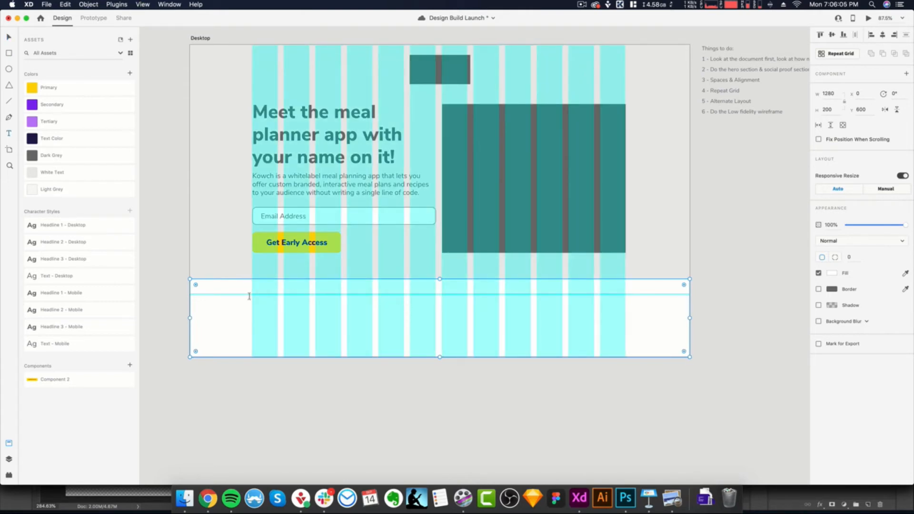
drag(252, 295, 624, 319)
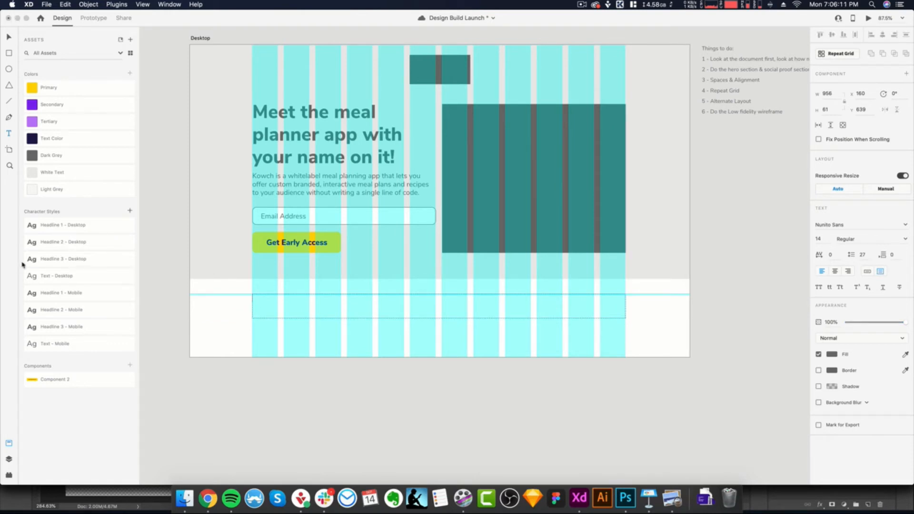
click(62, 263)
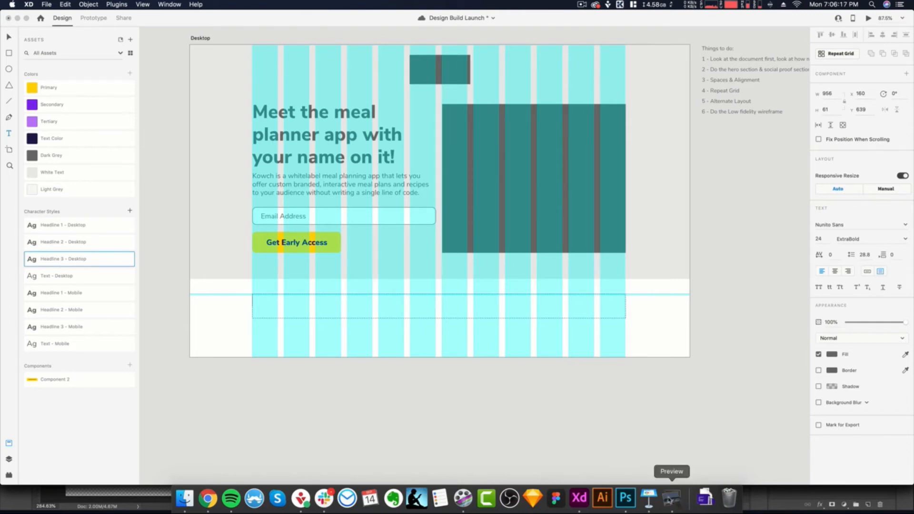
- Consult the design brief in Preview and enter "Trusted By" as the social proof headline
click(672, 498)
scroll(244, 340, down, 3)
key(super+Tab)
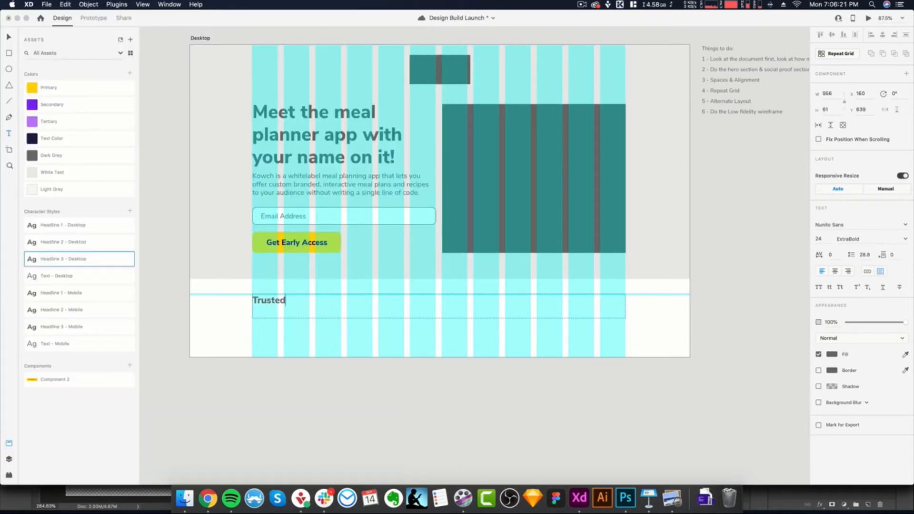
- Centre-align the "Trusted By" headline and shorten its text box to a height of 34
key(super+a)
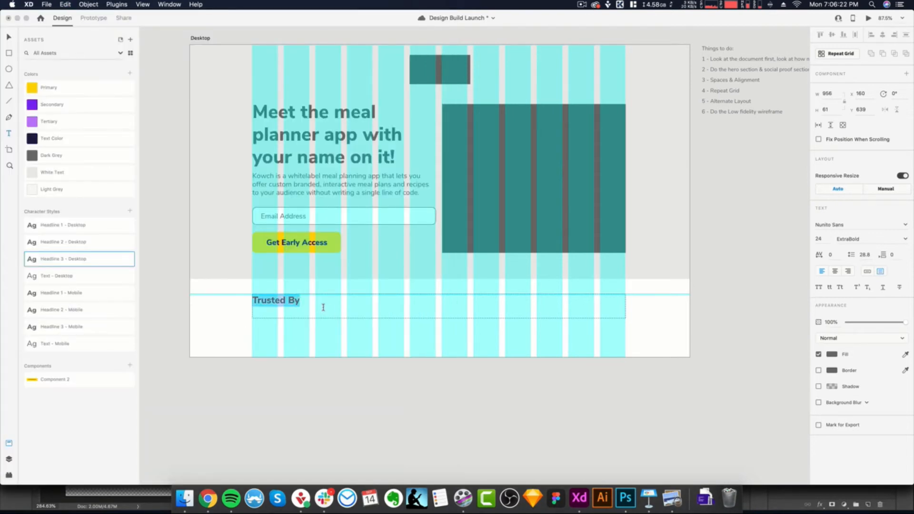
click(837, 272)
key(Escape)
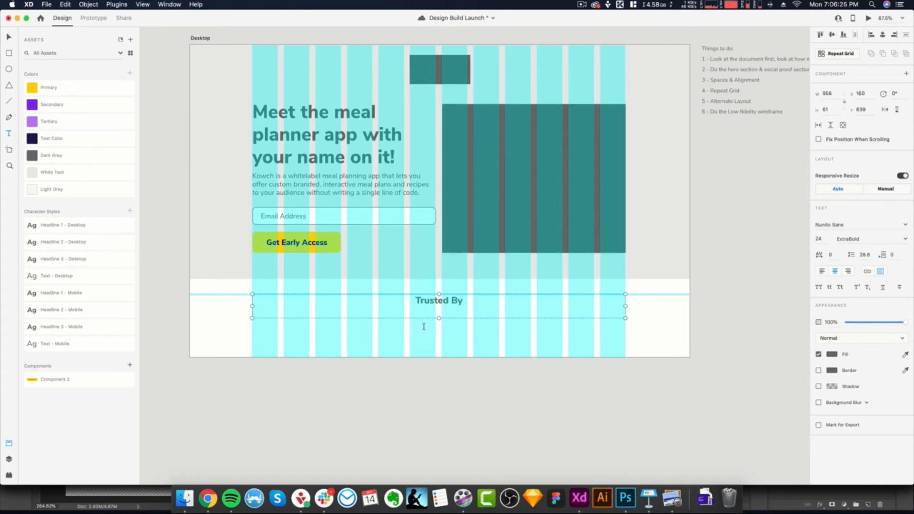
drag(439, 319, 440, 309)
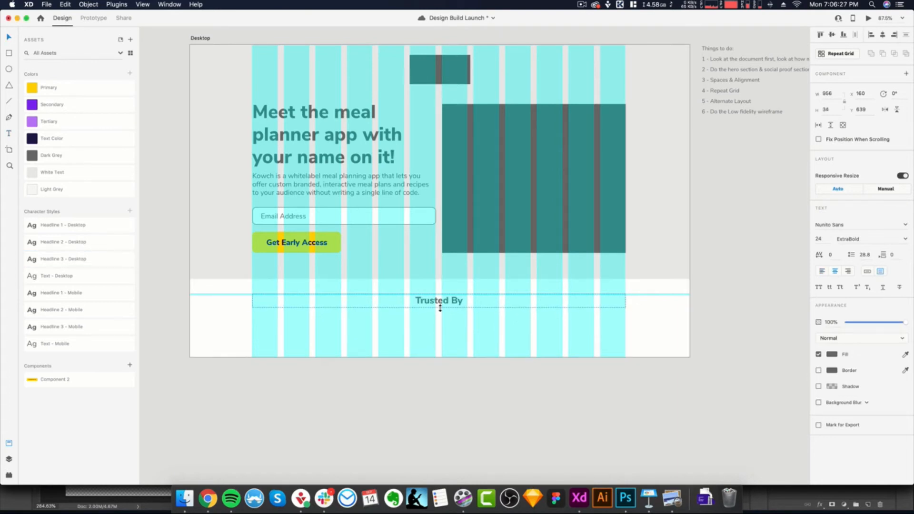
- Check the design brief in Preview for the images required in the Social Proof Section
click(672, 500)
scroll(61, 288, down, 2)
drag(32, 285, 292, 289)
click(293, 289)
scroll(266, 248, down, 2)
drag(282, 248, 27, 246)
click(393, 286)
click(494, 369)
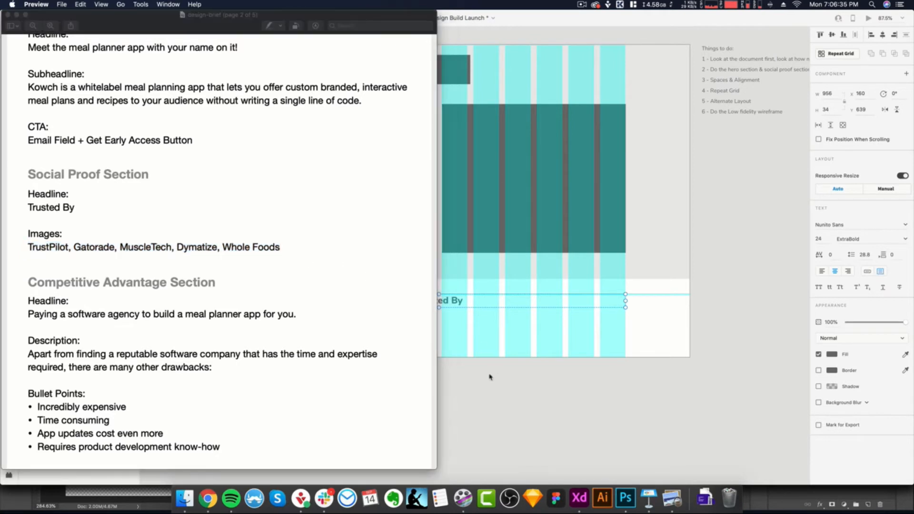
click(479, 382)
- Open the Images folder in Finder and check the dimensions of 2-social-logo-1.png
scroll(333, 350, up, 1)
click(333, 350)
scroll(364, 328, up, 1)
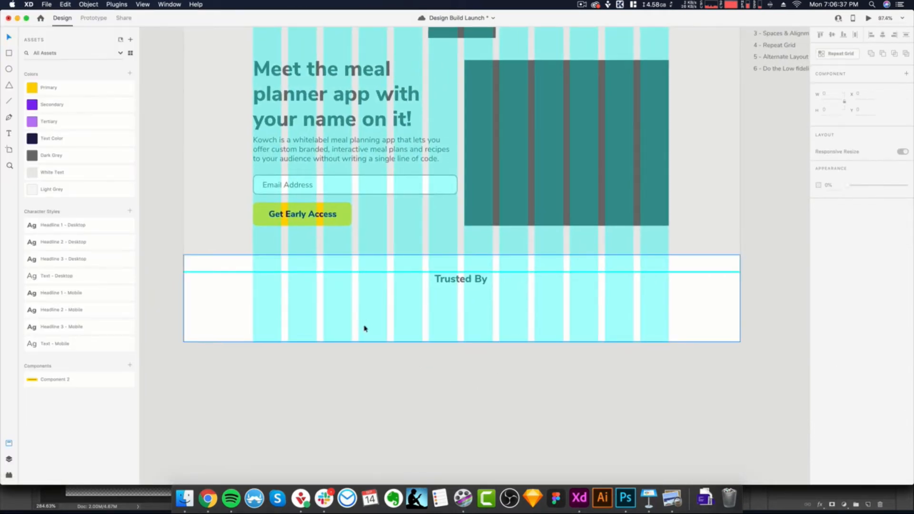
scroll(365, 329, down, 3)
scroll(298, 298, up, 1)
click(184, 499)
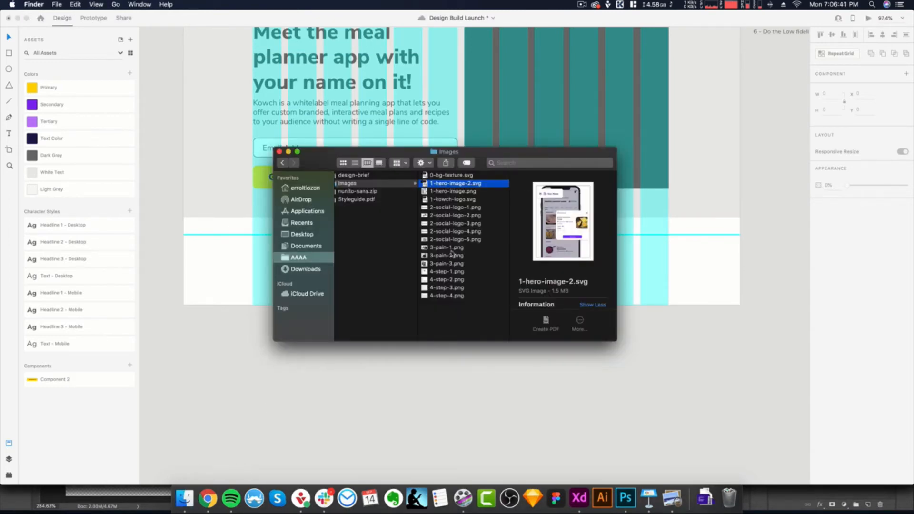
click(455, 210)
scroll(553, 246, down, 5)
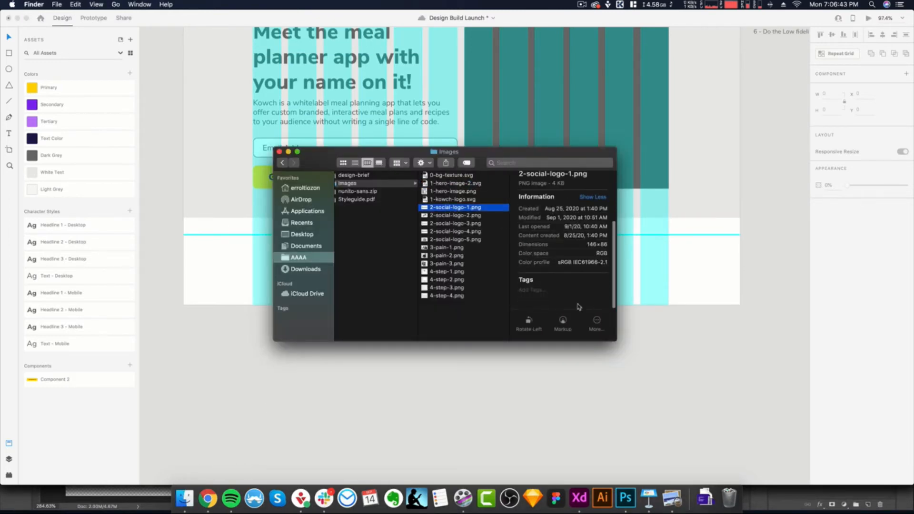
- Draw a logo placeholder rectangle about 146 by 62 below the "Trusted By" headline, starting at the first layout column
drag(586, 245, 609, 244)
click(589, 364)
scroll(390, 279, up, 3)
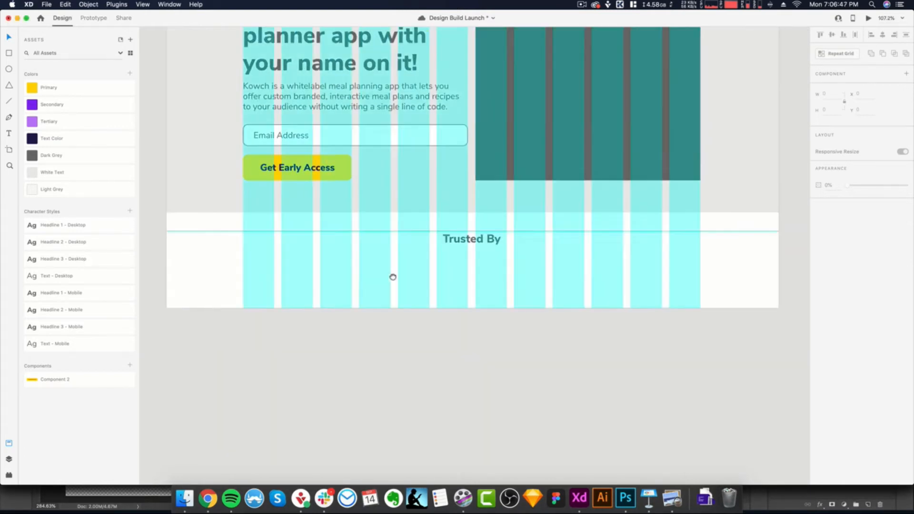
key(t)
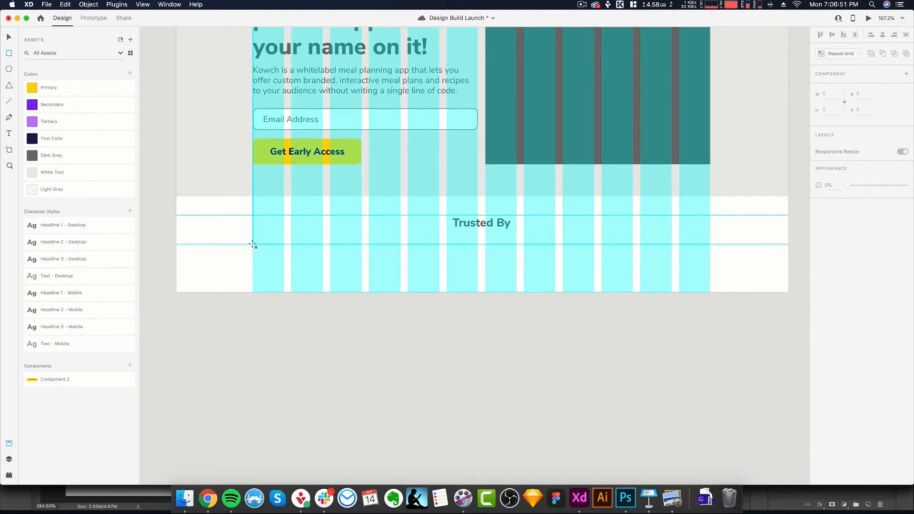
drag(252, 236, 323, 265)
- Recheck the 2-social-logo-1.png dimensions in Finder and set the placeholder rectangle's height to 86
key(super+Tab)
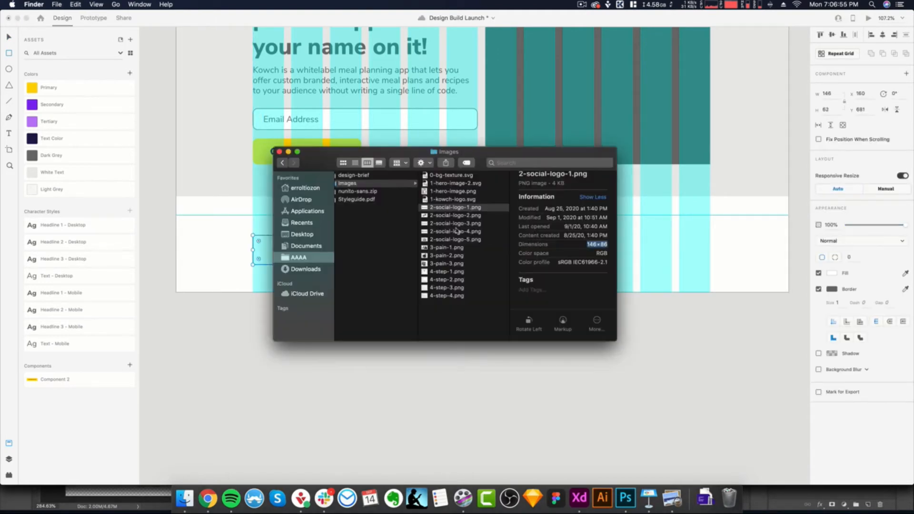
drag(588, 246, 604, 246)
key(super+Tab)
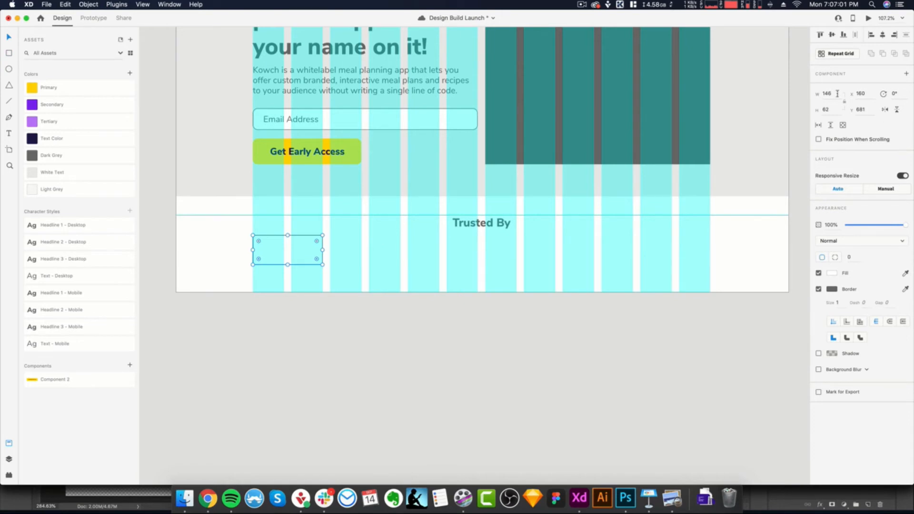
click(833, 108)
text(86)
key(Return)
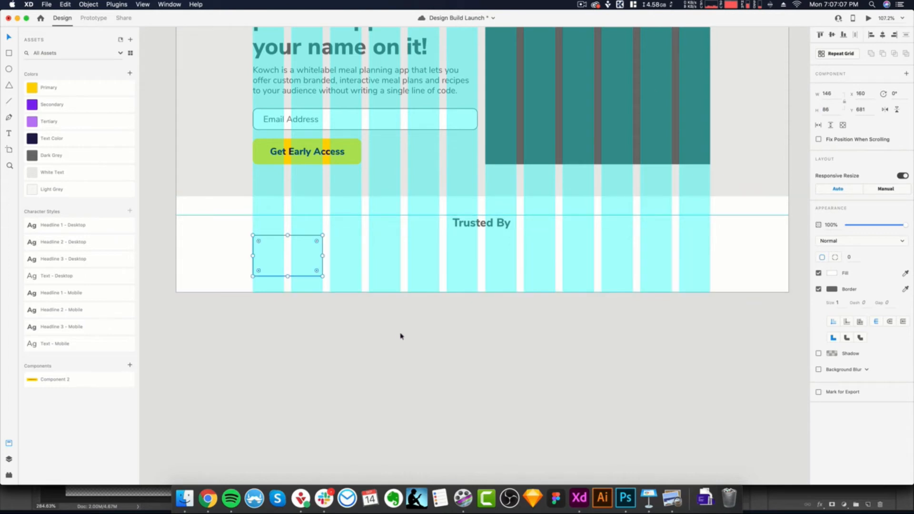
click(376, 321)
scroll(411, 312, down, 3)
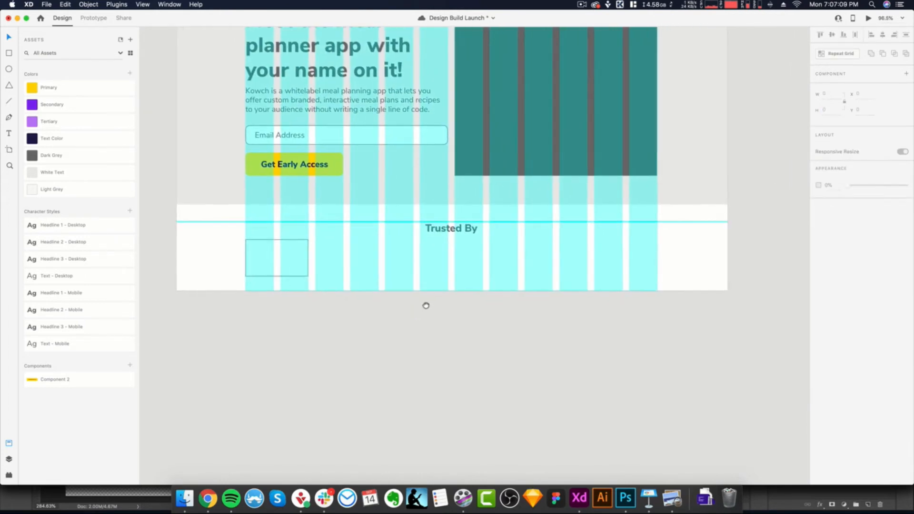
- Duplicate the logo placeholder across the layout columns into a row of six rectangles
click(307, 270)
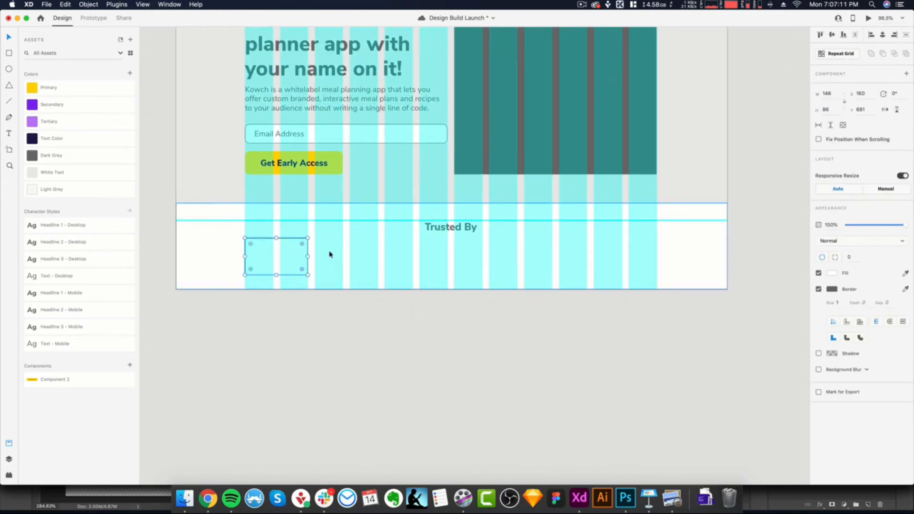
drag(286, 266, 622, 262)
click(615, 316)
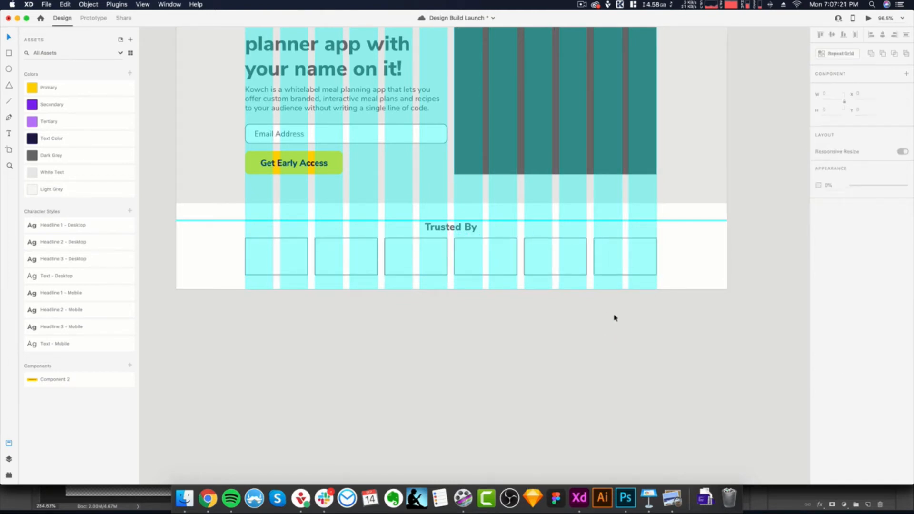
- Delete the five duplicated rectangles, keeping only the original logo placeholder at the first column
scroll(630, 297, up, 2)
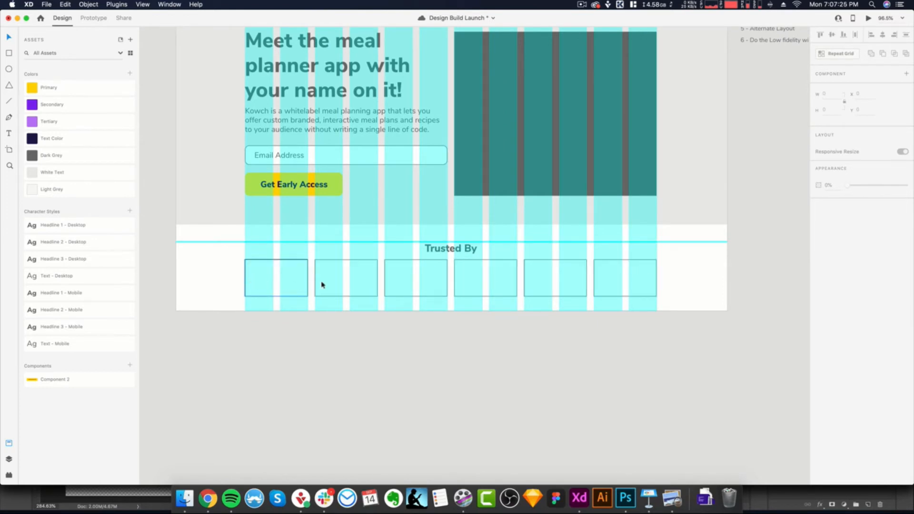
click(595, 289)
shift+click(574, 287)
shift+click(481, 289)
shift+click(395, 289)
shift+click(364, 287)
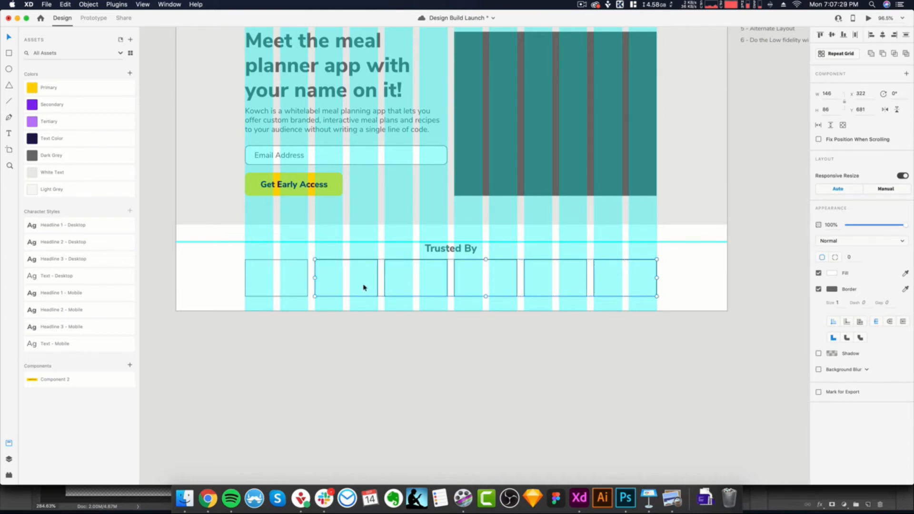
key(Delete)
- Repeat Grid the logo placeholder into five horizontal copies with 57 spacing, spanning the full width of the layout columns
click(305, 281)
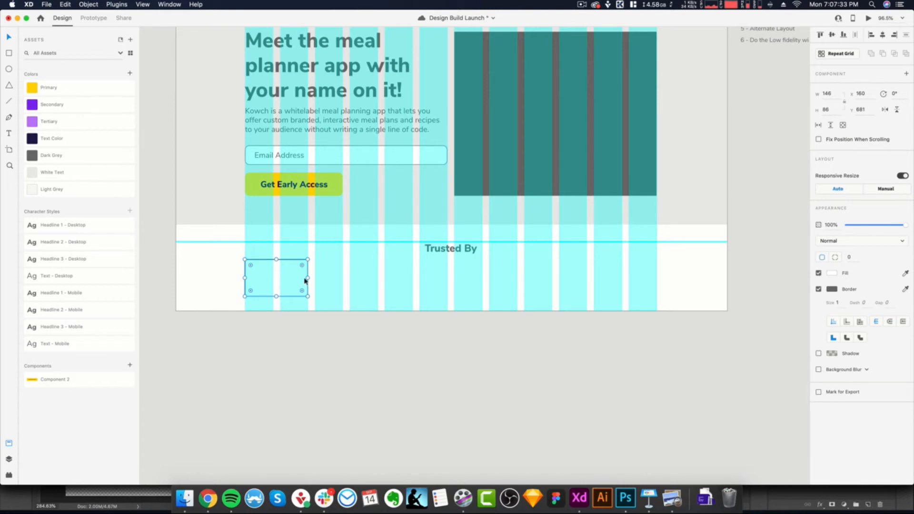
click(405, 365)
click(293, 289)
click(849, 55)
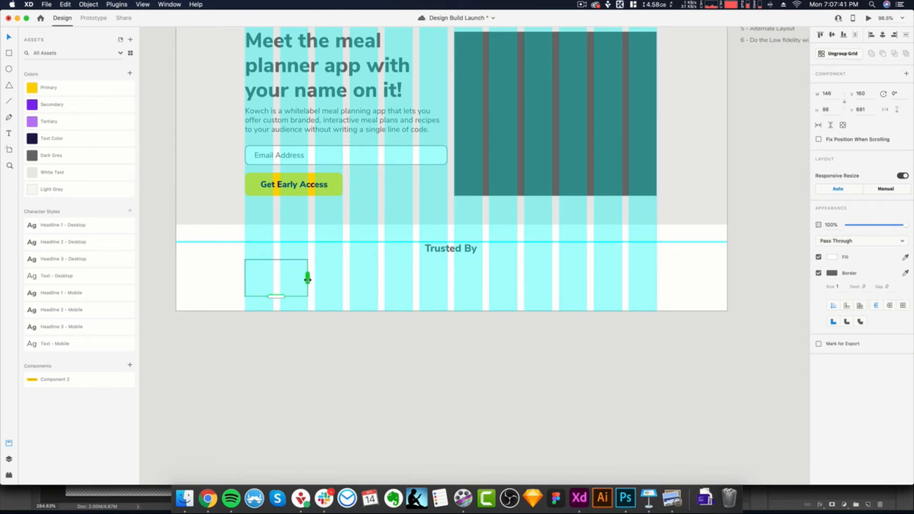
drag(308, 279, 594, 297)
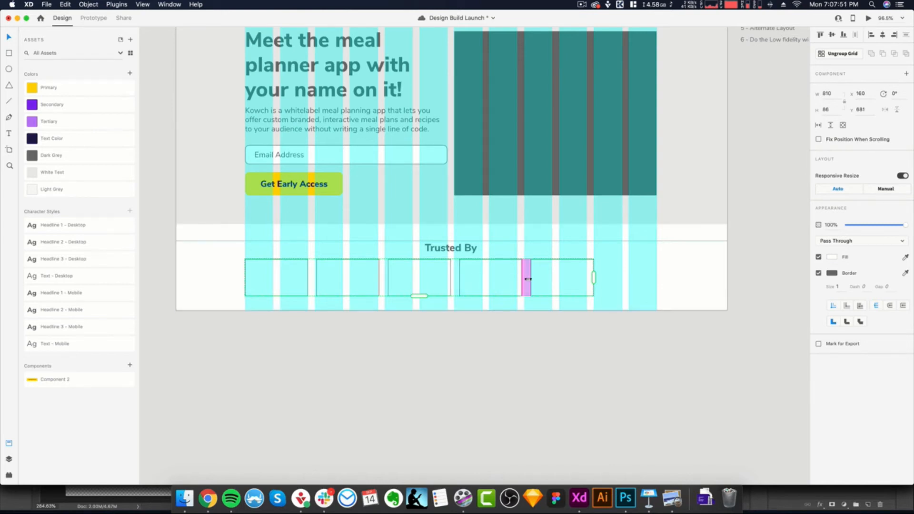
drag(527, 279, 590, 281)
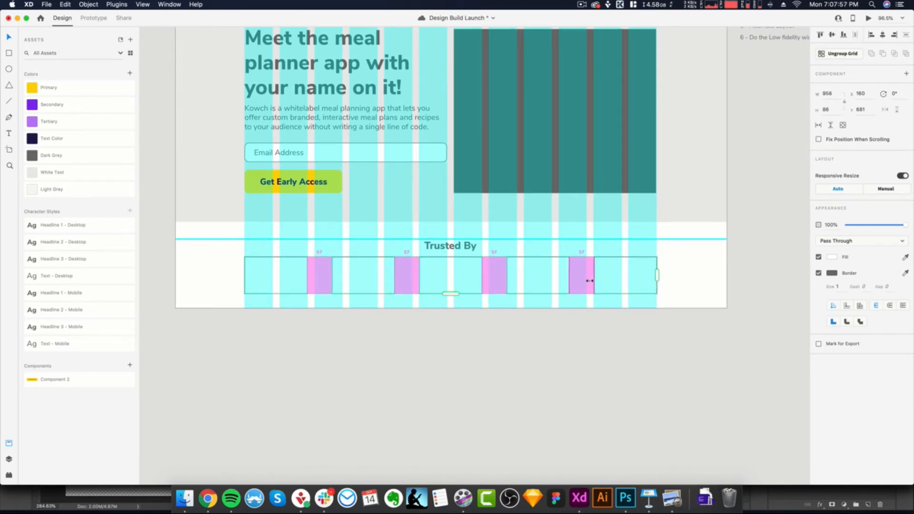
- Ungroup the repeat grid and fill all five logo placeholders with the Dark Grey colour
scroll(549, 347, down, 3)
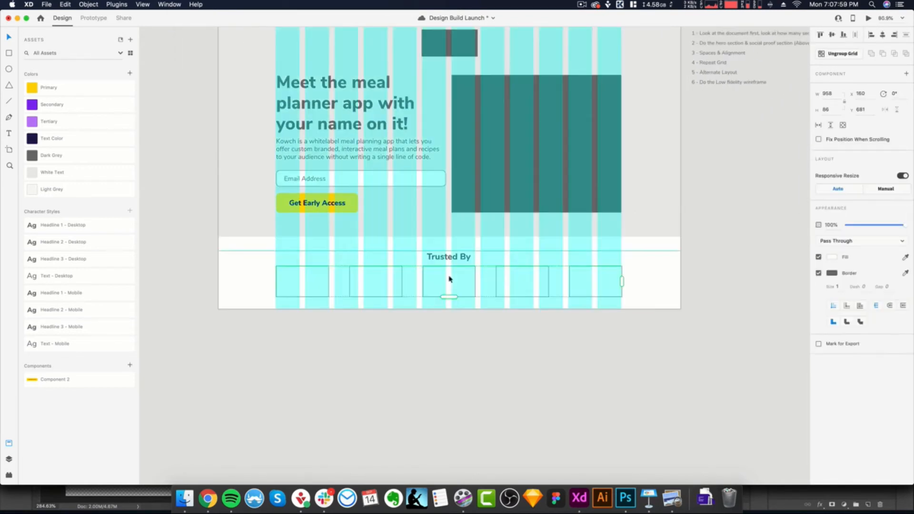
click(835, 58)
scroll(465, 347, up, 2)
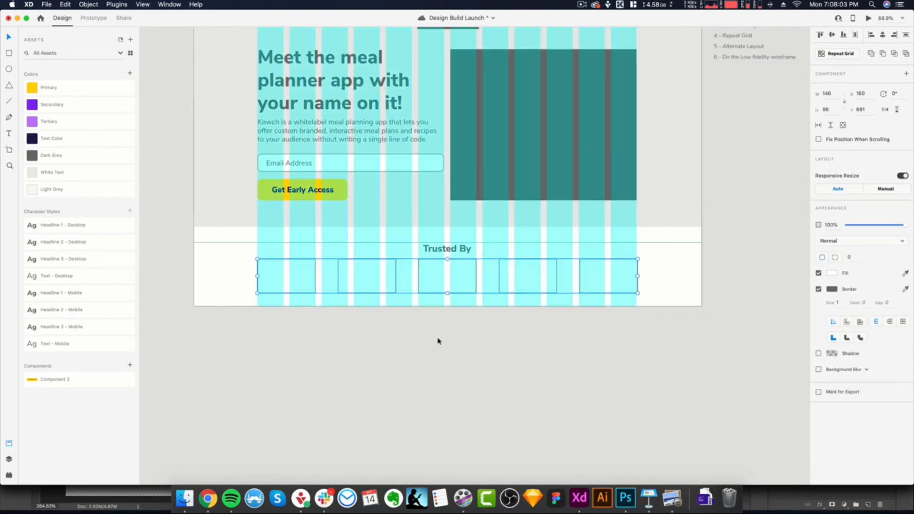
click(276, 290)
shift+click(362, 285)
shift+click(450, 289)
shift+click(523, 288)
shift+click(598, 290)
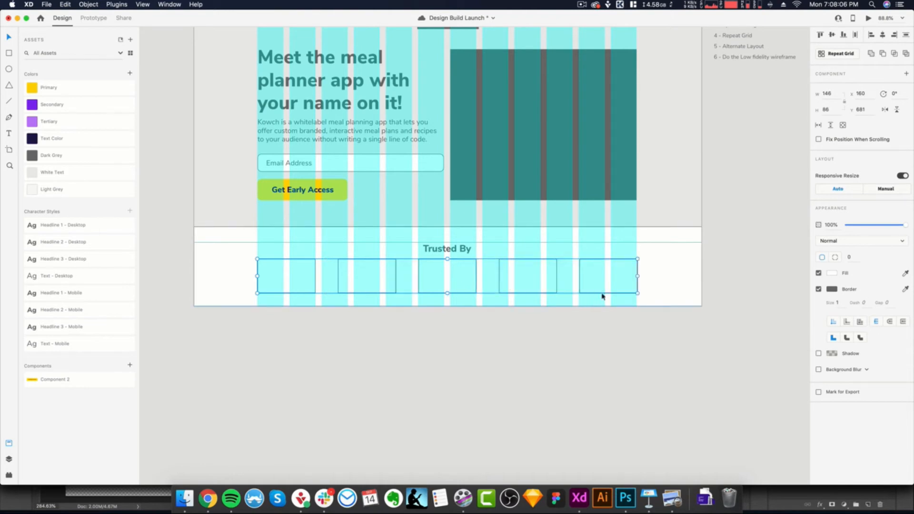
click(55, 154)
- Move the row of five logo placeholders down slightly to a Y position of 685
scroll(586, 382, up, 2)
drag(427, 260, 429, 264)
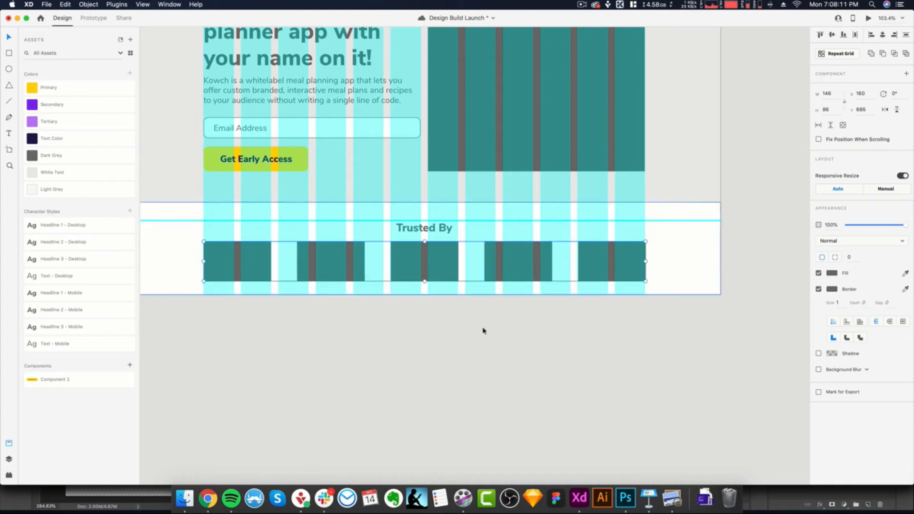
click(482, 329)
scroll(487, 333, down, 3)
scroll(494, 334, down, 1)
scroll(528, 334, up, 2)
scroll(528, 333, down, 2)
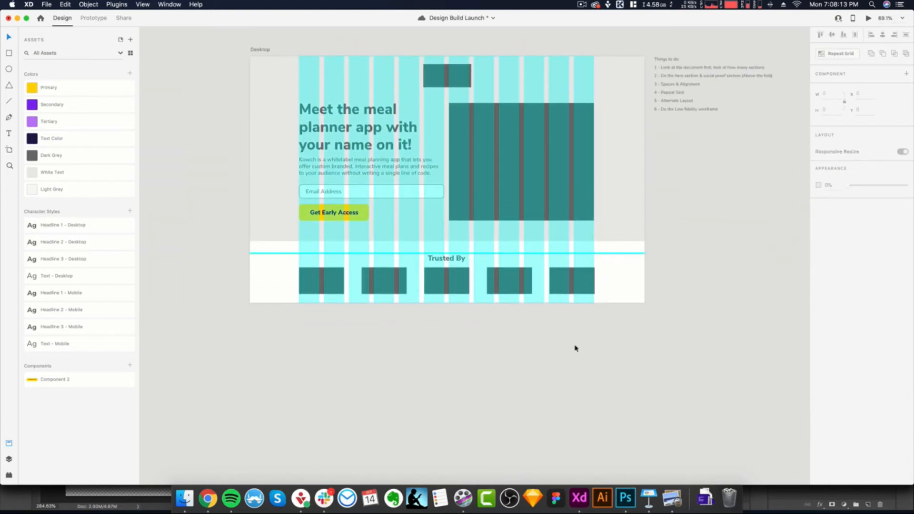
scroll(541, 343, down, 2)
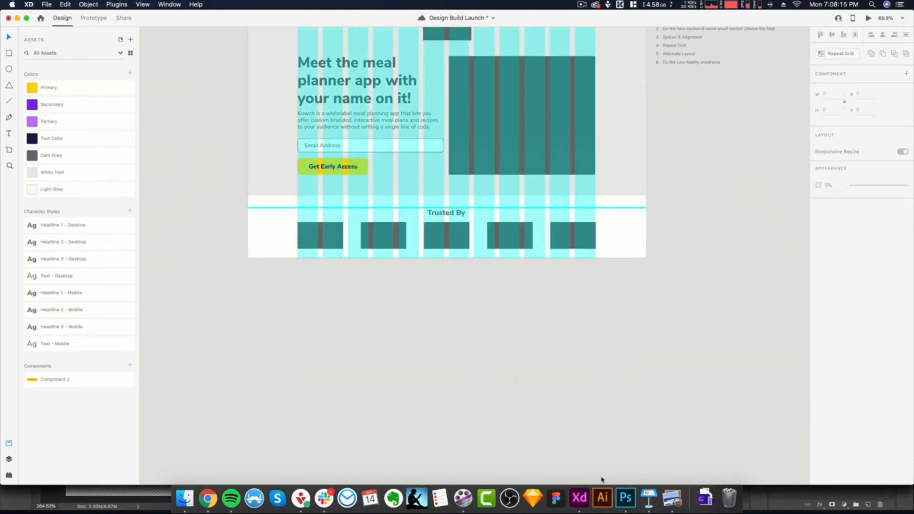
- Review the Competitive Advantage Section copy in the design brief in Preview, then return to Adobe XD
click(672, 498)
scroll(182, 287, down, 5)
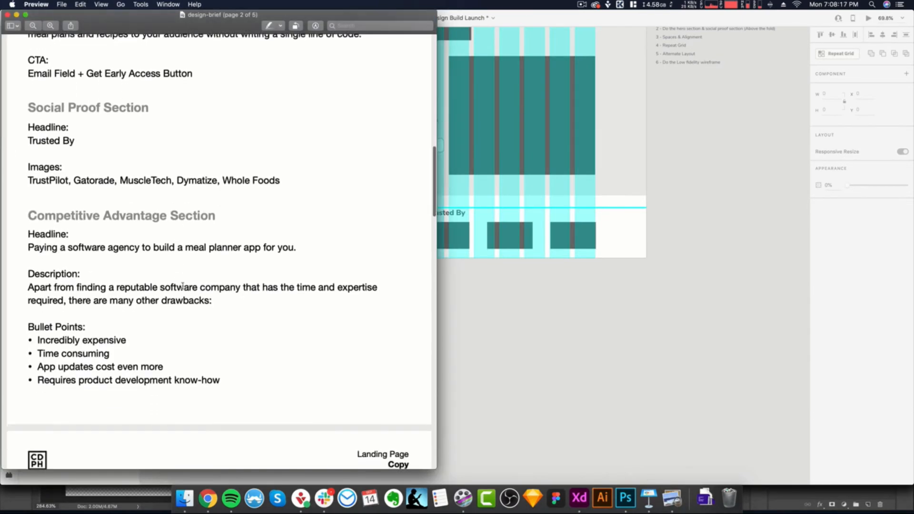
scroll(183, 286, down, 2)
scroll(217, 258, down, 1)
scroll(279, 220, down, 10)
scroll(277, 221, down, 9)
scroll(277, 221, down, 2)
scroll(123, 309, up, 20)
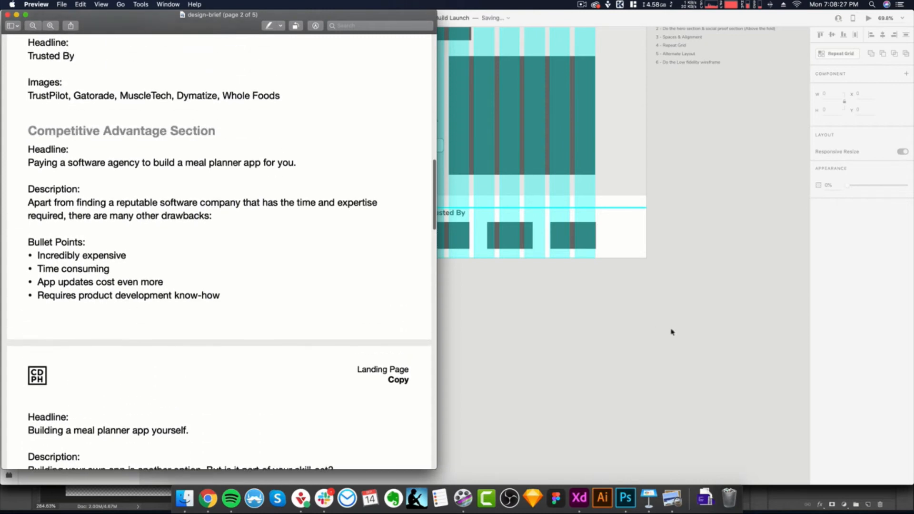
click(620, 326)
scroll(488, 294, up, 2)
scroll(488, 295, down, 2)
scroll(488, 295, up, 1)
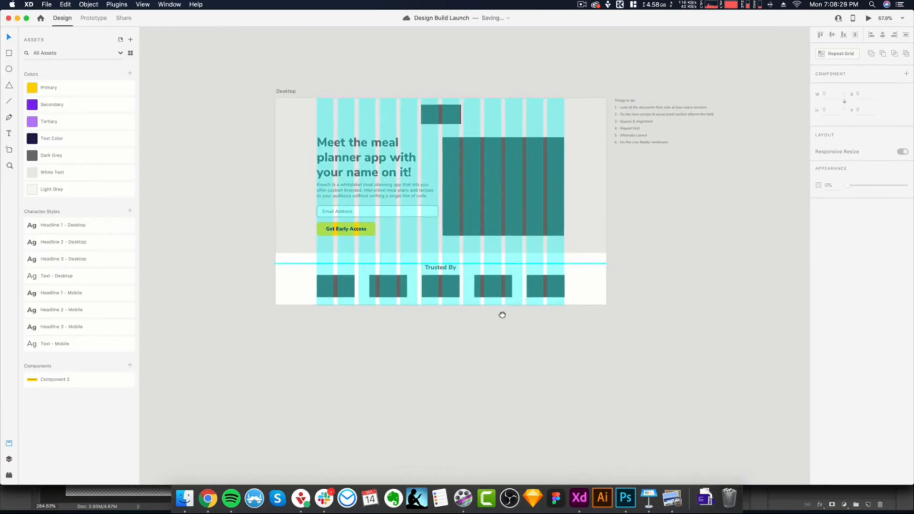
click(393, 161)
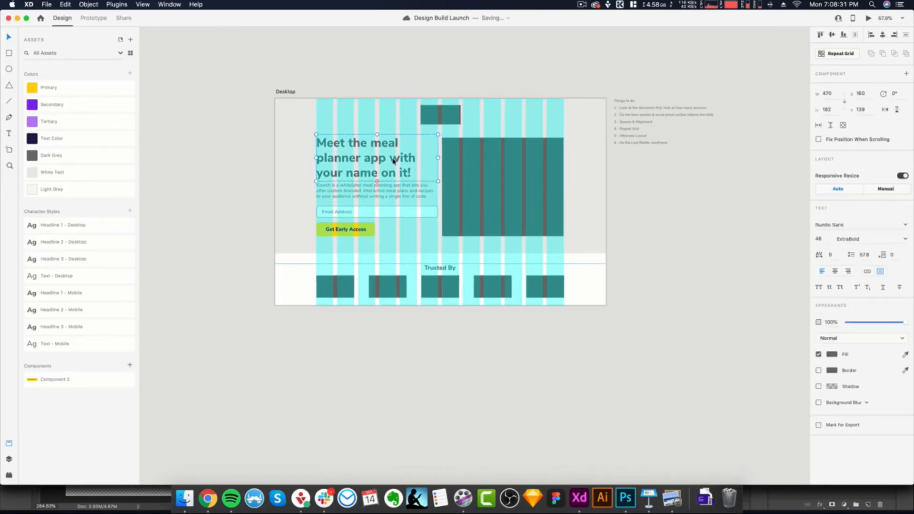
click(496, 173)
click(351, 170)
scroll(476, 336, up, 2)
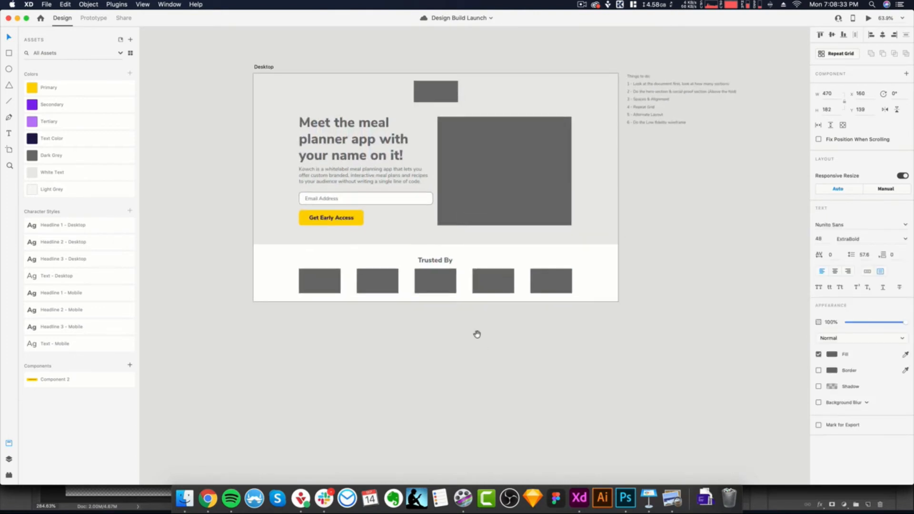
- Extend the Desktop artboard's lower edge far downward in several stages to make room below the social proof section
click(227, 56)
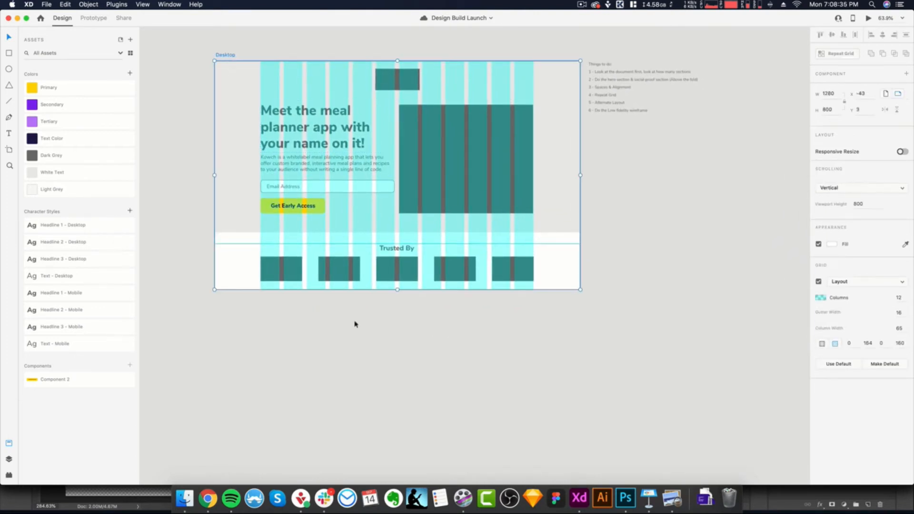
scroll(402, 296, down, 4)
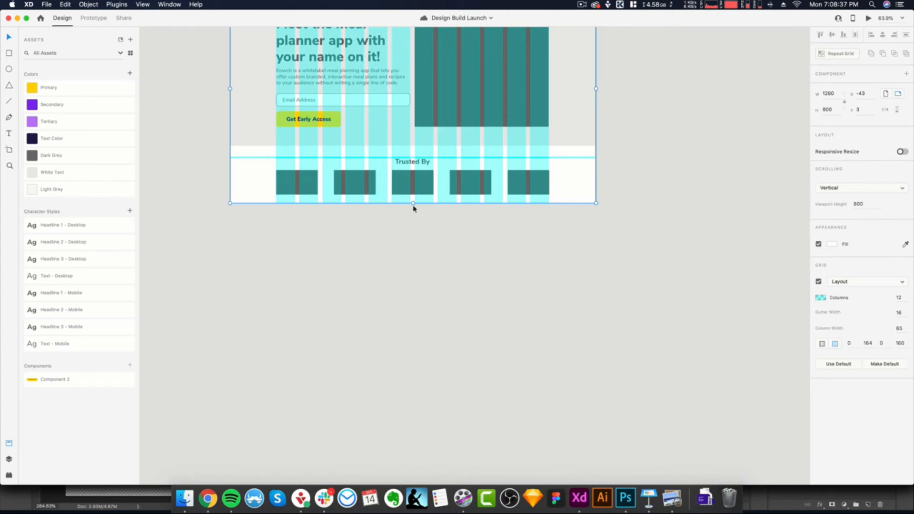
drag(413, 204, 436, 437)
scroll(453, 386, down, 3)
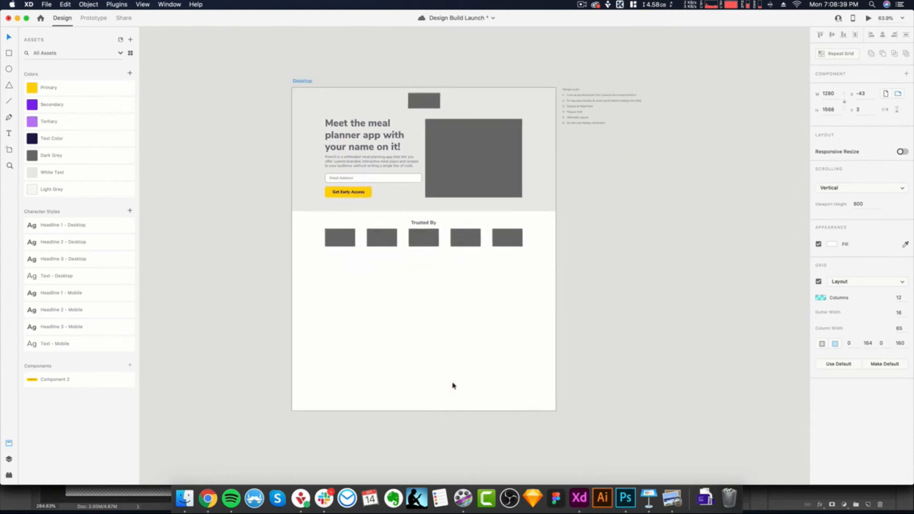
scroll(456, 404, down, 5)
drag(406, 279, 405, 467)
scroll(453, 351, down, 2)
scroll(453, 352, down, 3)
scroll(452, 352, up, 1)
drag(416, 325, 425, 472)
click(541, 292)
scroll(463, 236, up, 7)
scroll(463, 238, down, 2)
scroll(462, 257, up, 5)
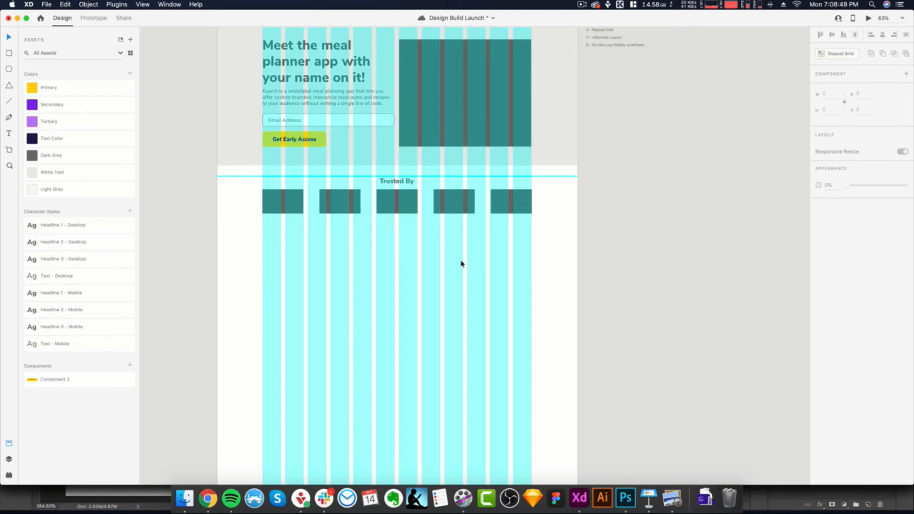
scroll(569, 206, down, 1)
- Select the white background rectangle of the "Trusted By" section and save the document
click(569, 206)
scroll(567, 206, up, 2)
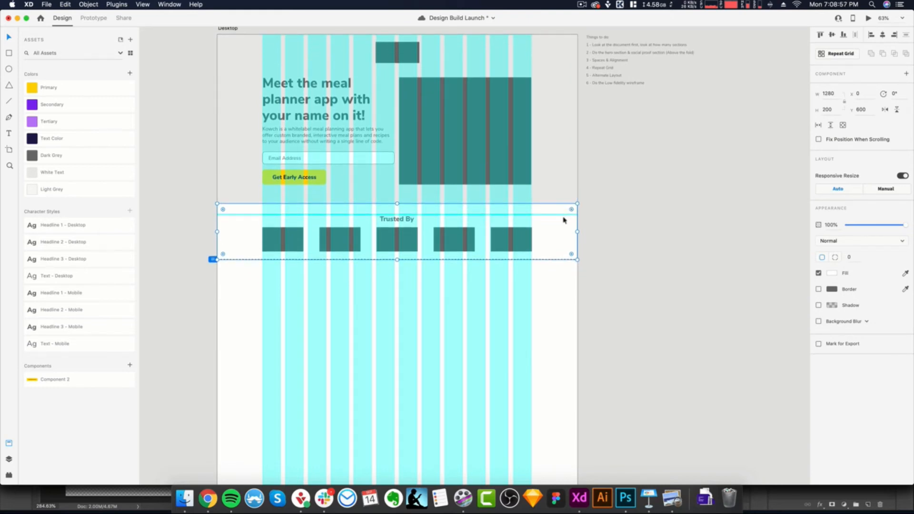
scroll(471, 276, down, 4)
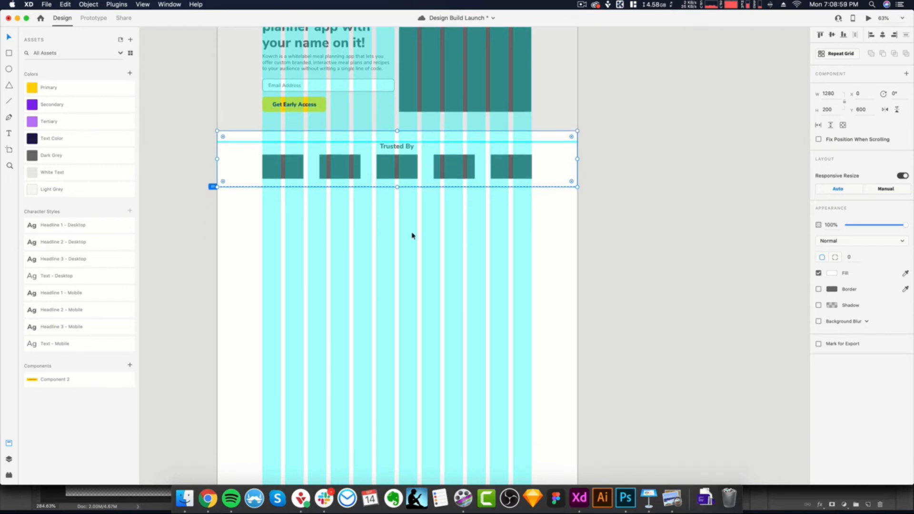
scroll(439, 203, up, 5)
scroll(445, 94, down, 1)
scroll(440, 81, up, 3)
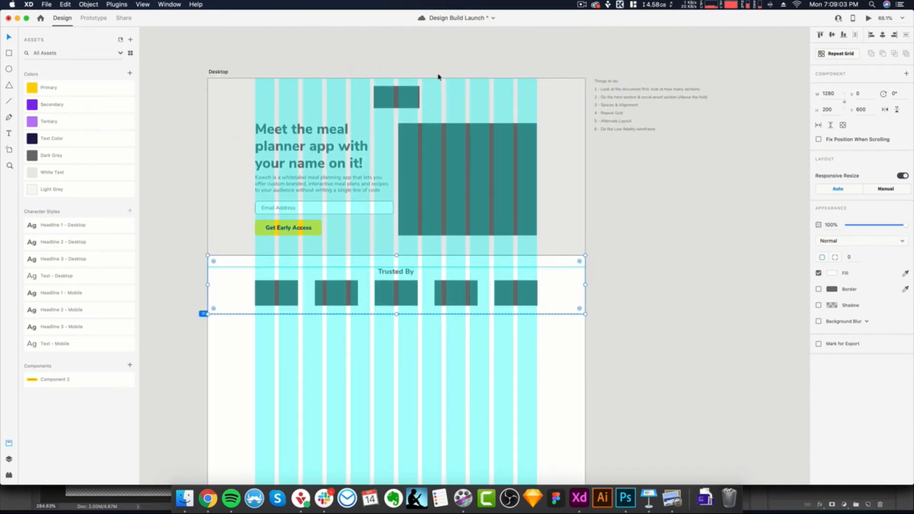
scroll(440, 77, down, 1)
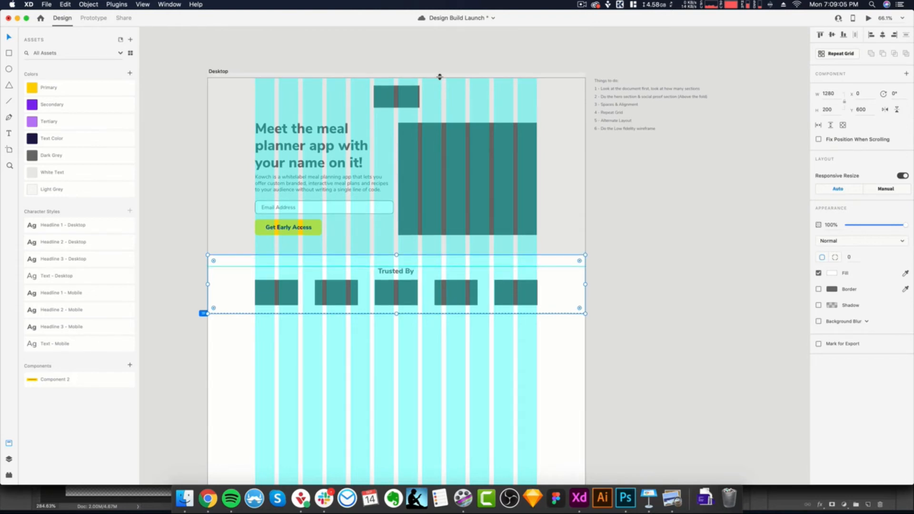
scroll(440, 77, right, 1)
key(super+s)
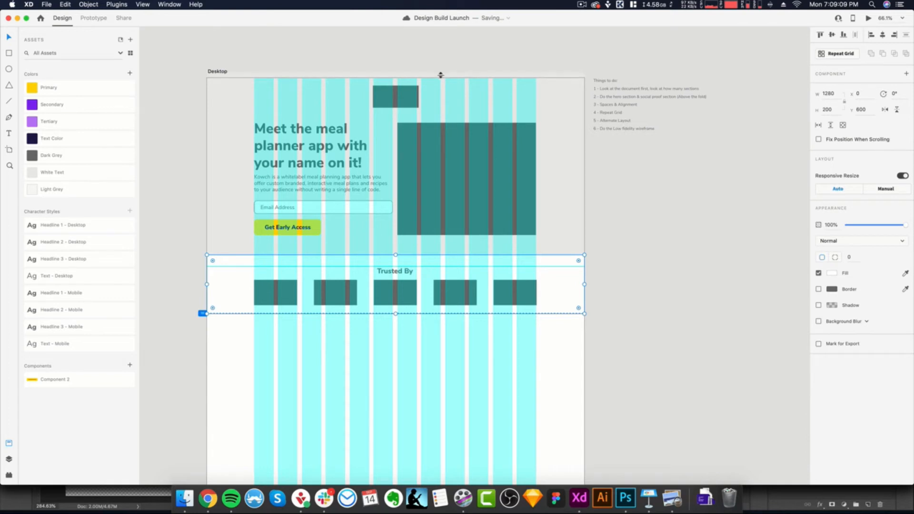
- Place a horizontal guide at Y 800 along the lower edge of the "Trusted By" section and hide the artboard's column grid
drag(441, 75, 443, 314)
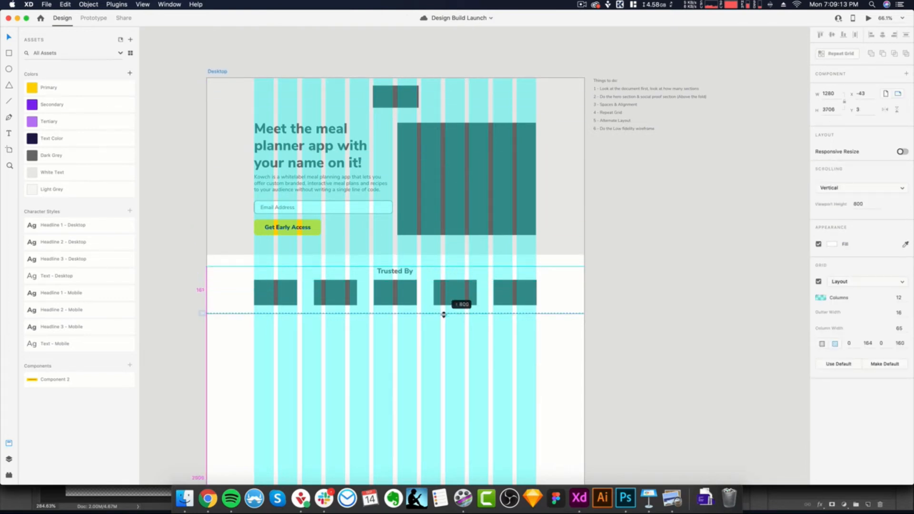
click(559, 305)
scroll(562, 328, down, 1)
scroll(561, 329, down, 1)
click(552, 338)
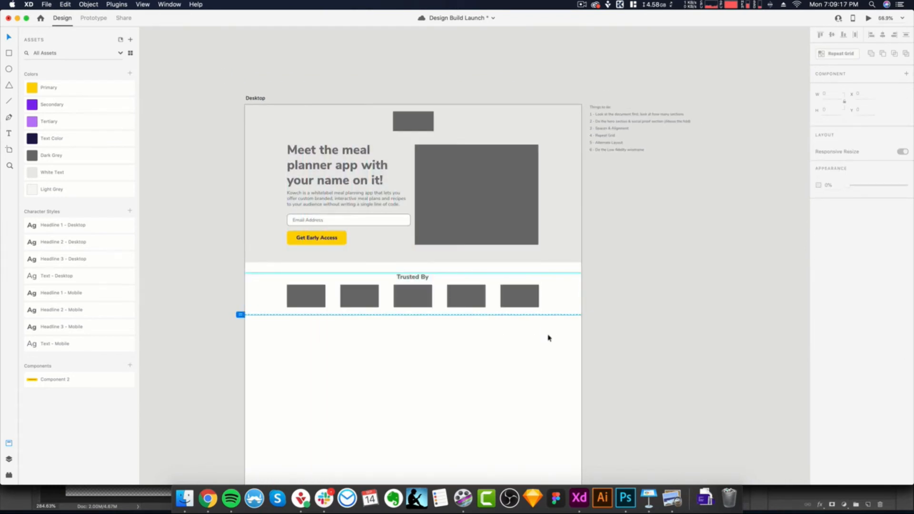
scroll(543, 334, down, 3)
scroll(457, 278, up, 2)
scroll(455, 272, up, 1)
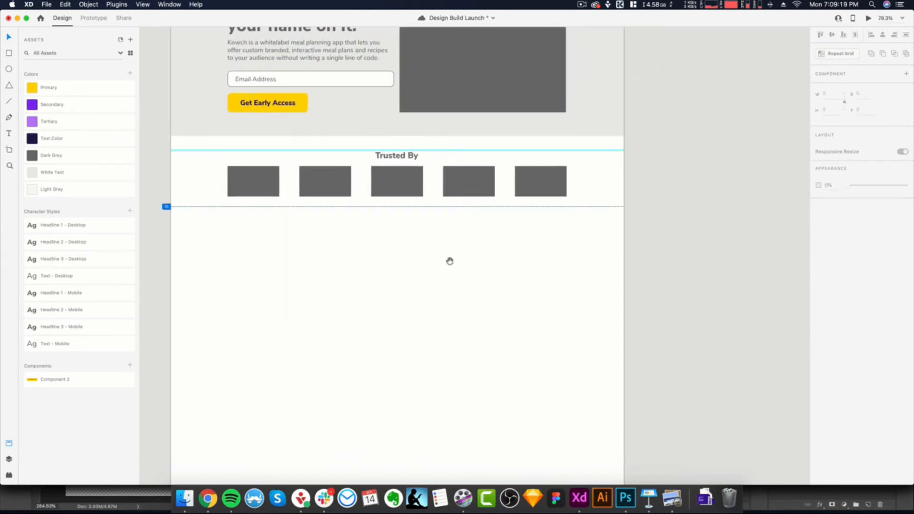
scroll(451, 267, down, 1)
scroll(452, 269, up, 1)
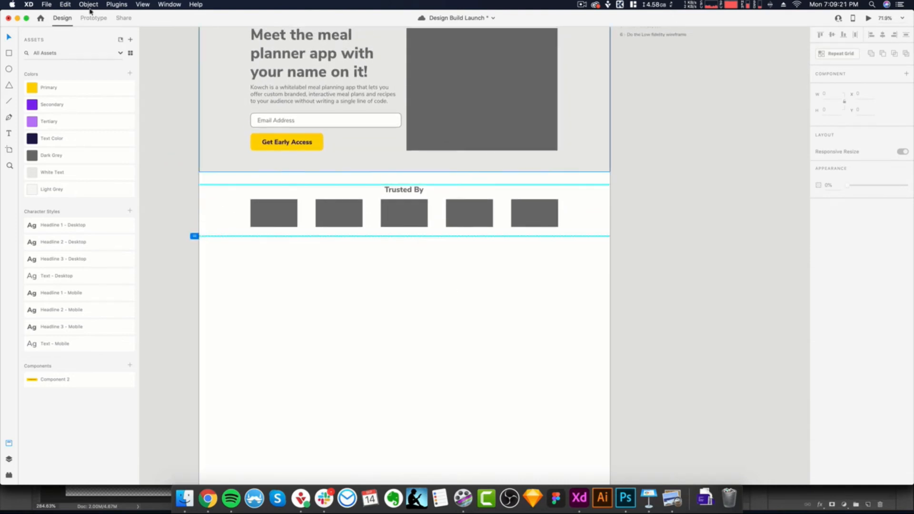
click(138, 5)
click(138, 7)
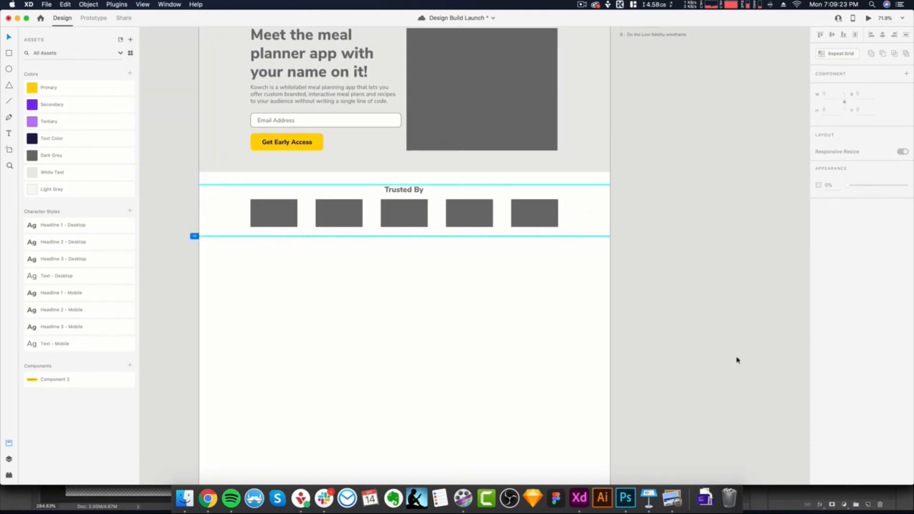
scroll(517, 292, up, 1)
drag(578, 188, 578, 188)
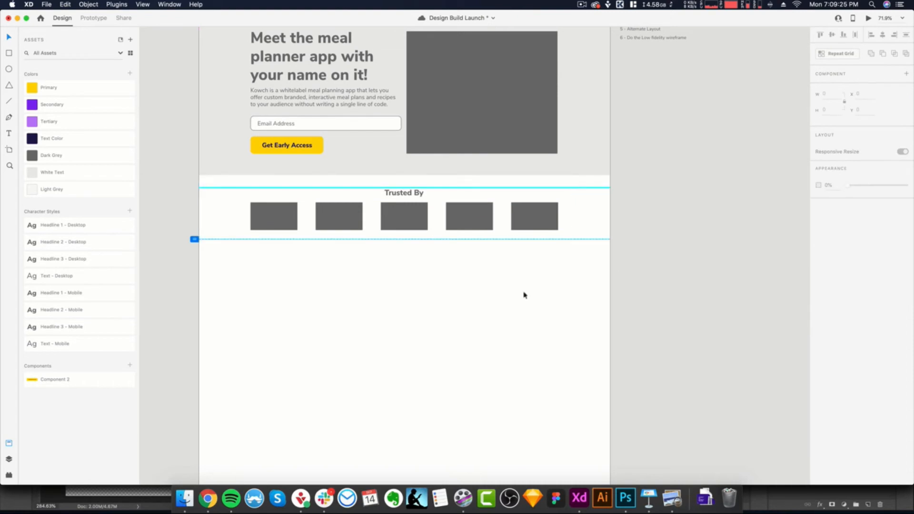
key(super+shift+apostrophe)
key(super+shift+apostrophe)
- Draw a narrow spacer rectangle about 43 wide directly beneath the "Trusted By" section and set its height to 70
key(r)
drag(381, 239, 396, 271)
click(833, 108)
key(BackSpace)
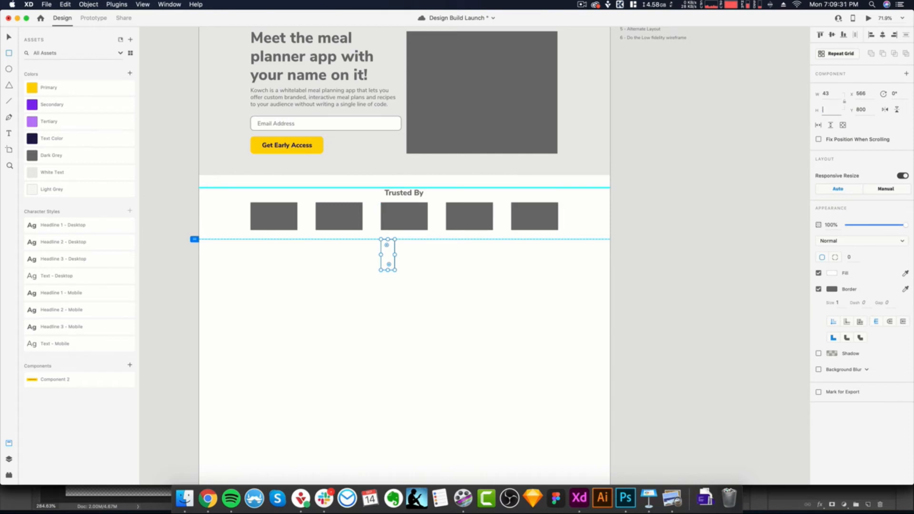
text(70)
key(Return)
- Place a second horizontal guide across the artboard along the spacer rectangle's lower edge
scroll(479, 157, left, 2)
scroll(479, 158, down, 1)
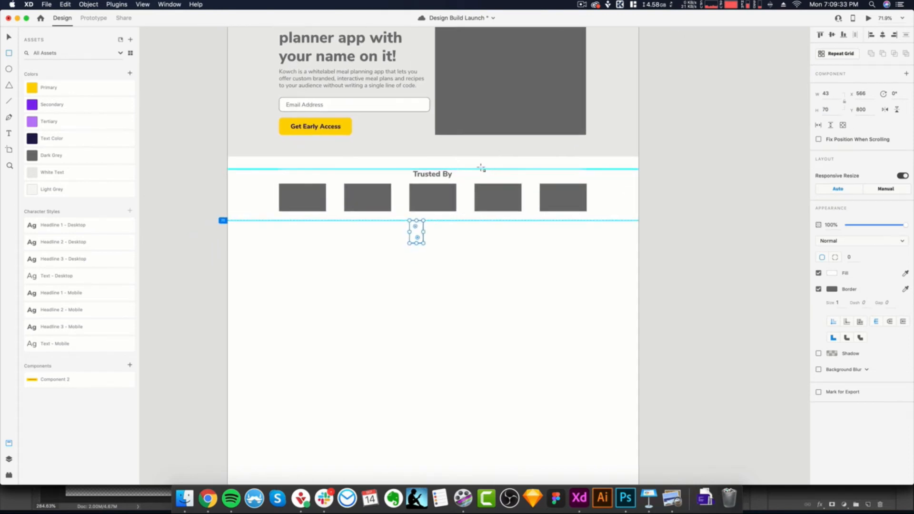
scroll(439, 227, up, 4)
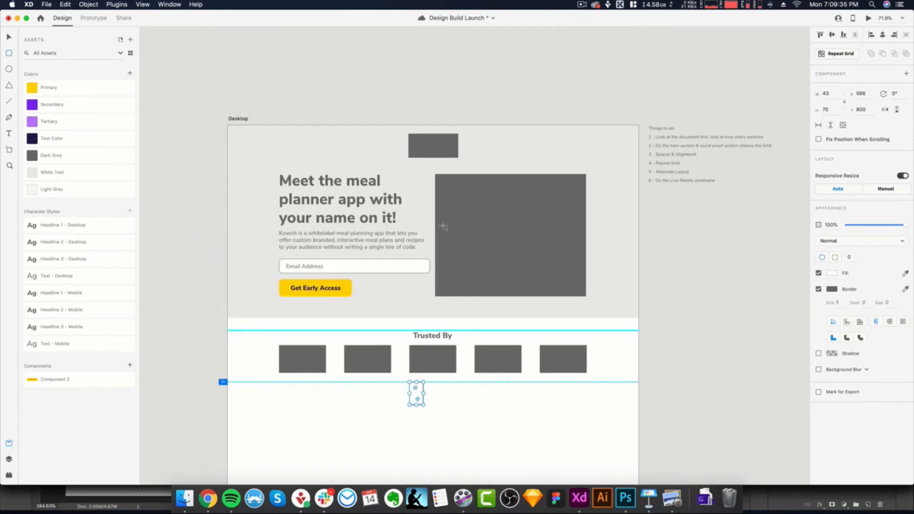
drag(438, 126, 435, 407)
scroll(459, 419, down, 3)
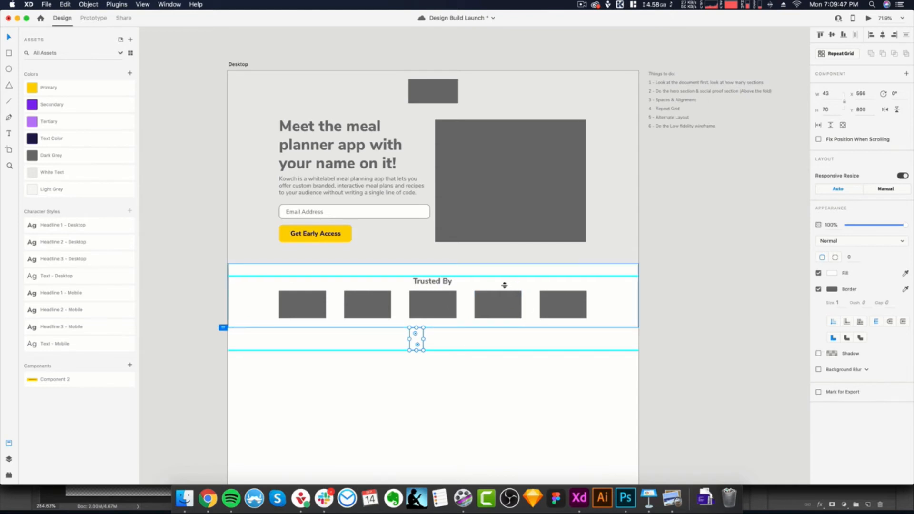
- Delete the spacer rectangle below the logo row, keeping both guides, and save the document
click(419, 365)
scroll(424, 363, down, 1)
scroll(424, 364, down, 1)
click(417, 324)
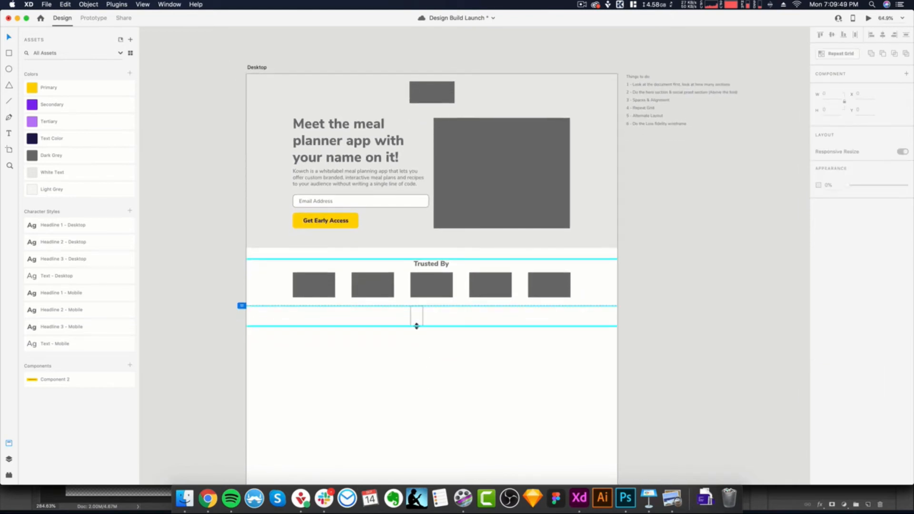
scroll(430, 344, down, 1)
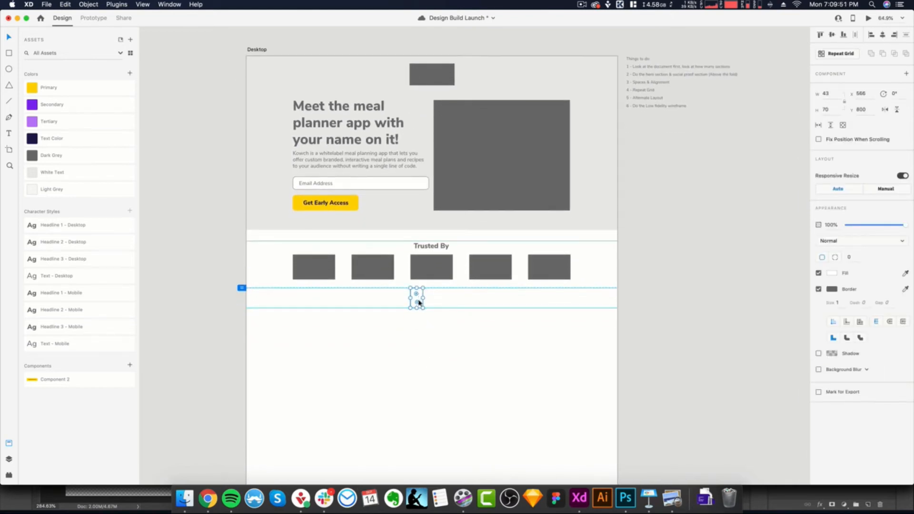
key(Delete)
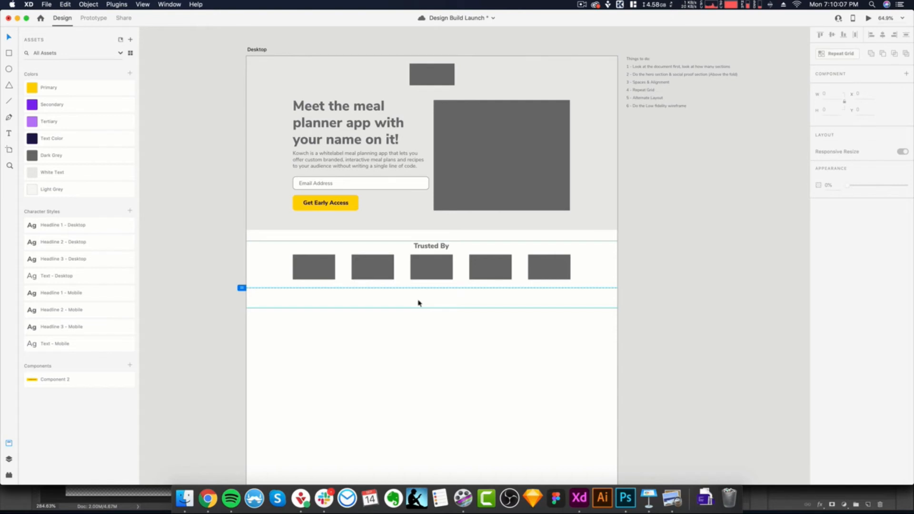
key(super+s)
- Draw a full-width background rectangle about 1280 by 830 starting at Y 800, directly below the "Trusted By" section
scroll(418, 303, down, 5)
scroll(379, 296, right, 2)
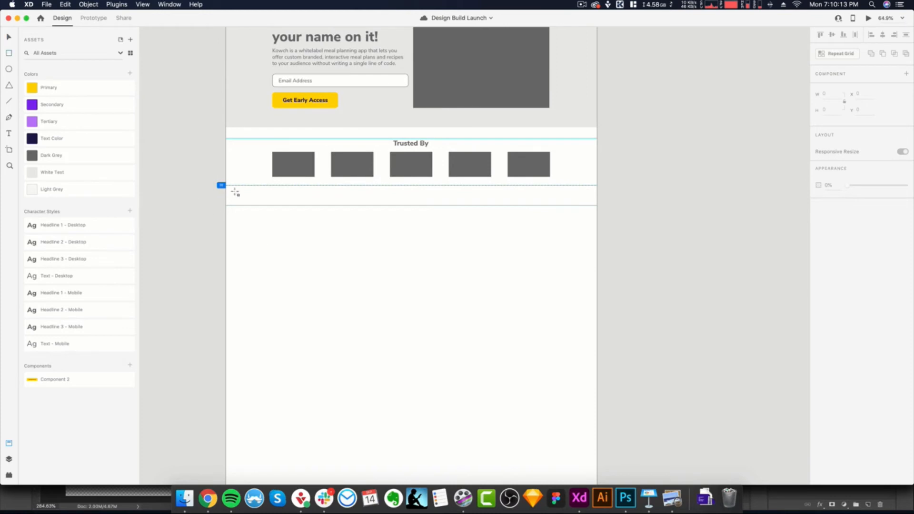
mouse_move(229, 205)
mouse_down()
mouse_move(496, 312)
mouse_move(597, 329)
mouse_up()
drag(410, 325, 414, 422)
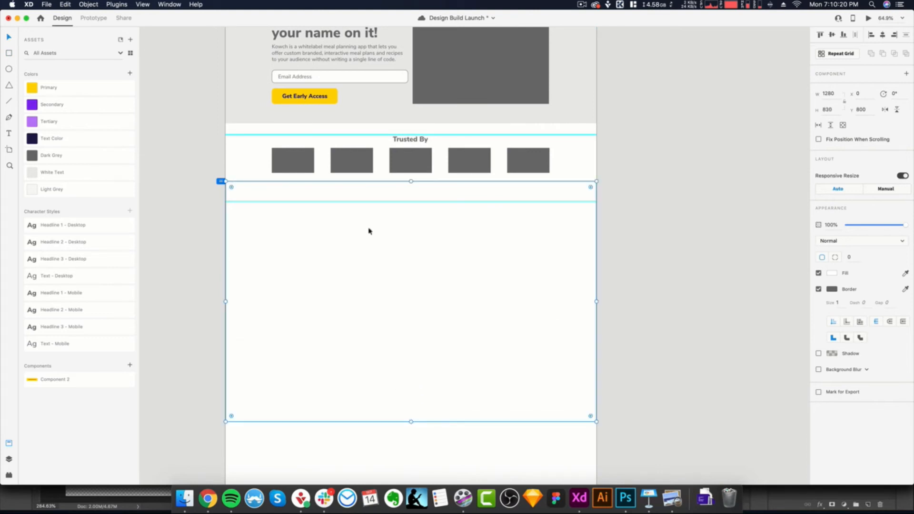
- Fill the new section background with the White Text colour and remove its border
click(88, 177)
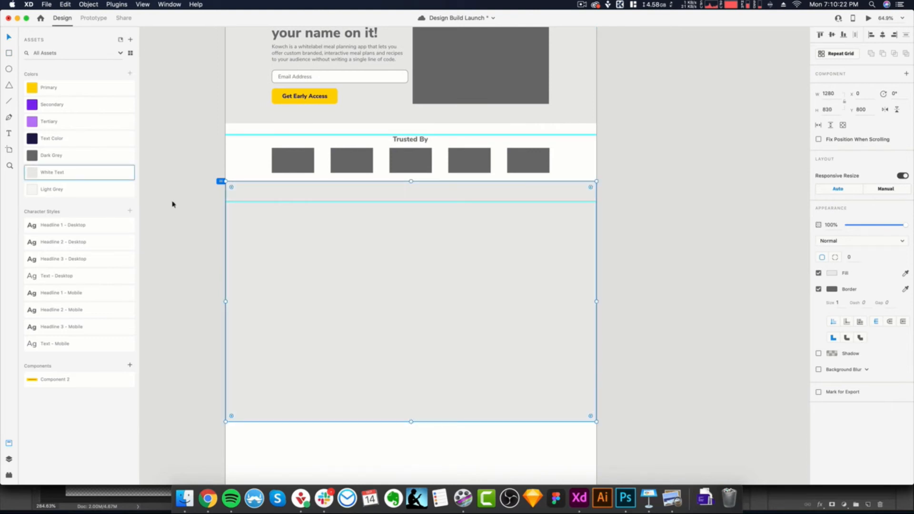
click(819, 289)
scroll(497, 307, down, 3)
scroll(504, 309, up, 2)
scroll(505, 309, down, 1)
scroll(504, 310, up, 1)
scroll(504, 310, down, 2)
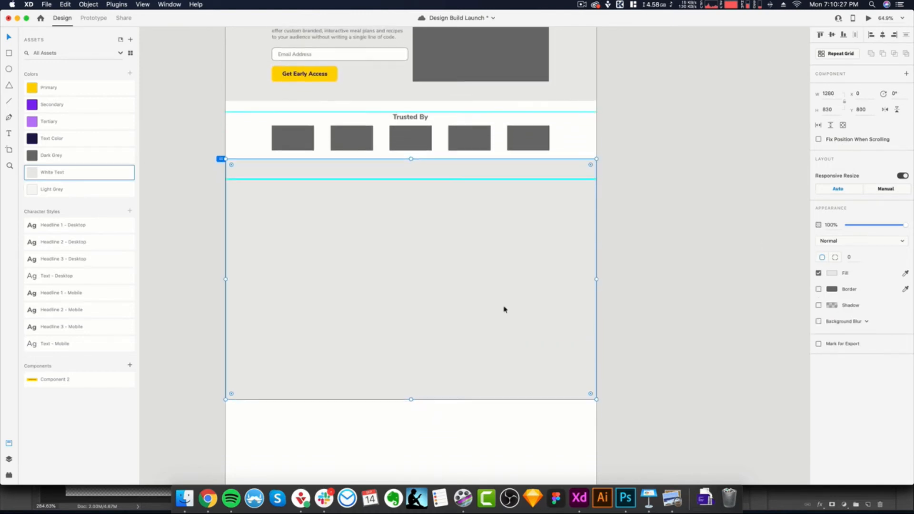
scroll(504, 312, up, 1)
scroll(412, 276, down, 1)
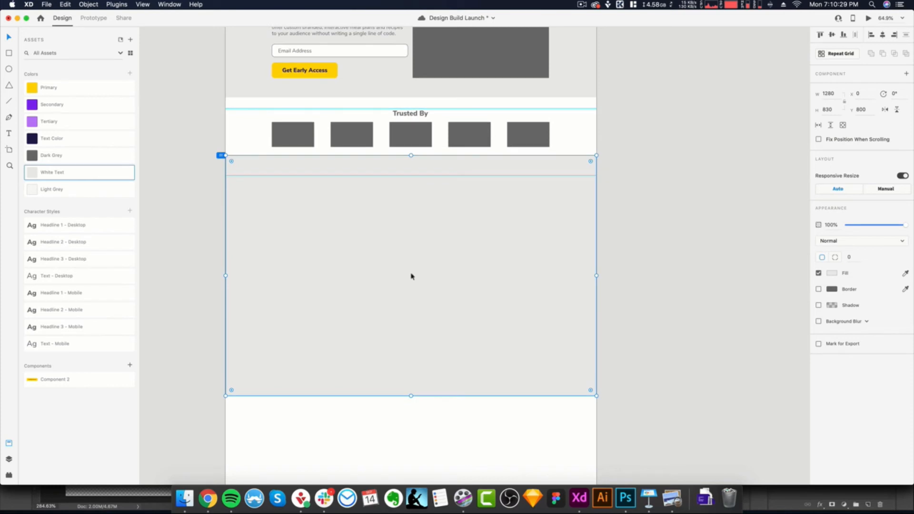
- Show the column grid and duplicate the hero's large image placeholder into the new section below the logo row
key(shift+super+apostrophe)
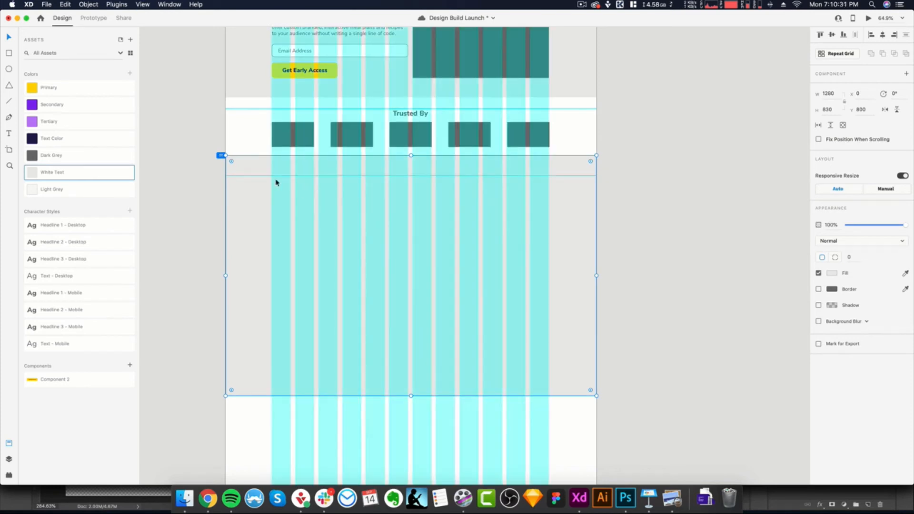
scroll(277, 182, up, 4)
scroll(352, 87, down, 1)
scroll(342, 129, up, 3)
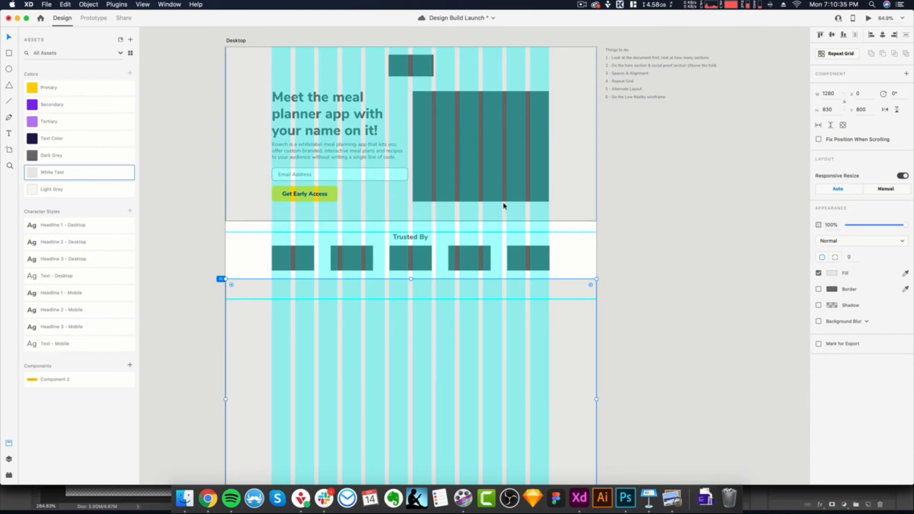
click(462, 163)
drag(352, 381, 302, 371)
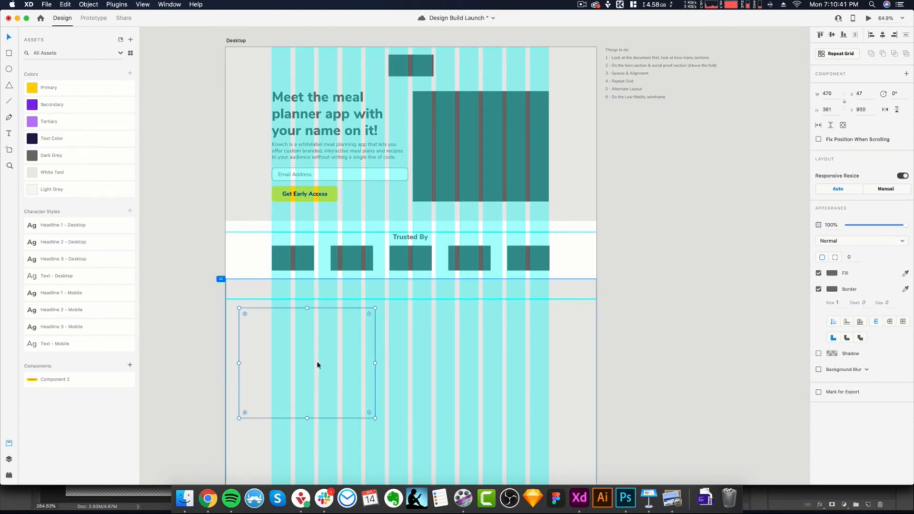
scroll(341, 359, down, 2)
- Send the new section's background to the back and align the copied placeholder with the left six columns at the lower guide
click(571, 336)
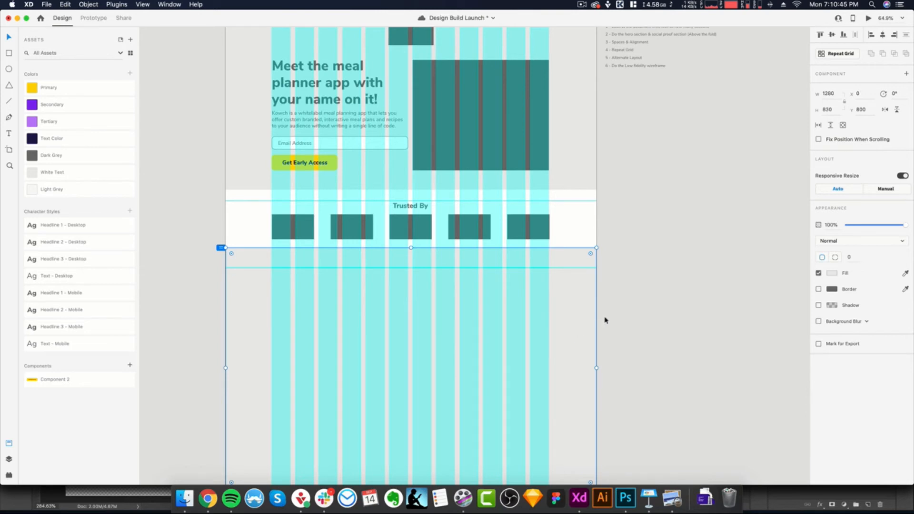
right_click(579, 322)
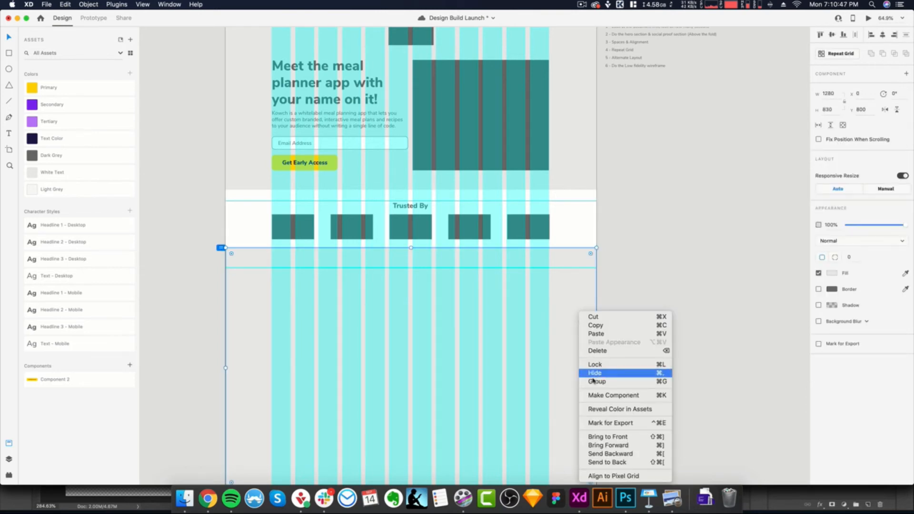
click(615, 464)
click(336, 347)
drag(317, 348, 353, 342)
- Draw a left-aligned text box about 470 by 80 beside the new image placeholder, starting at the lower guide, and save
key(t)
drag(413, 269, 548, 293)
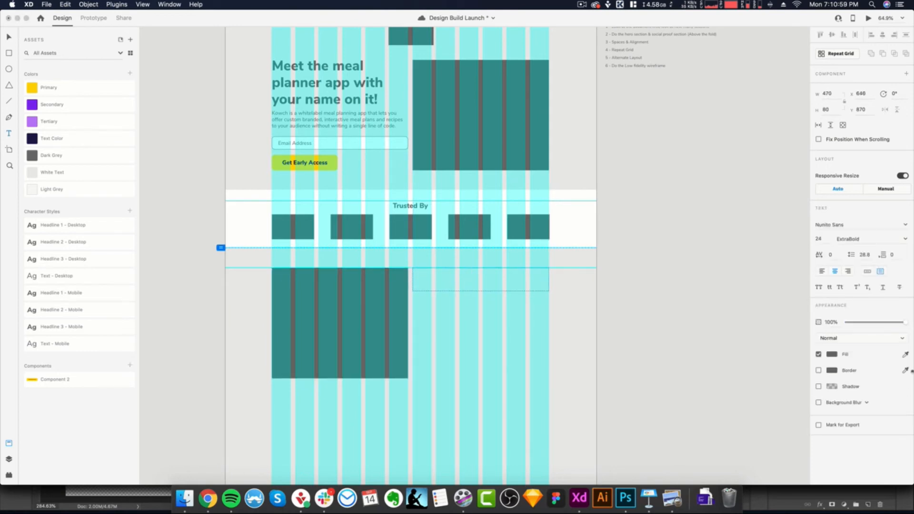
click(821, 271)
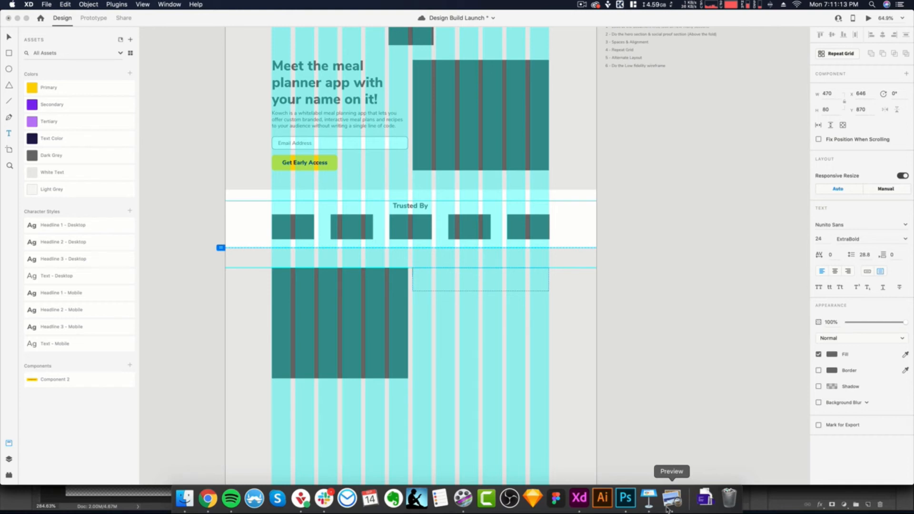
key(cmd+s)
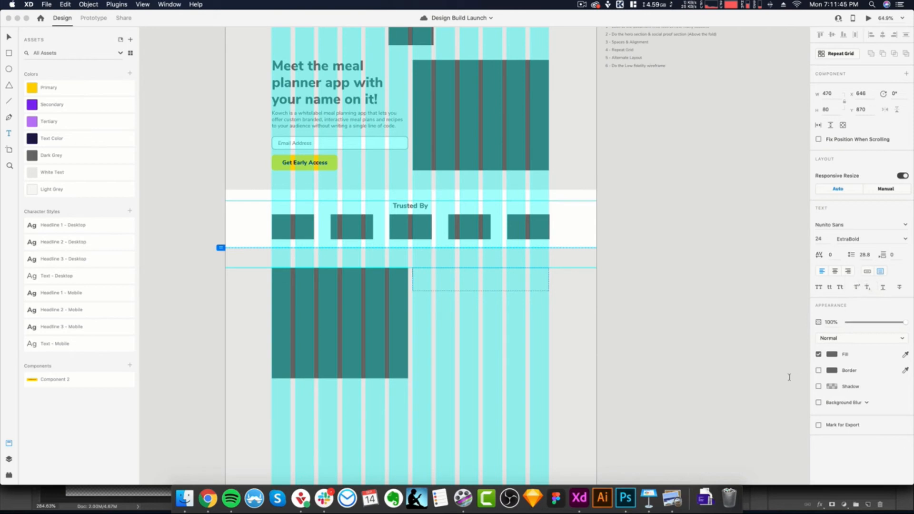
- Switch to the design brief in Preview and copy the Competitive Advantage headline "Paying a software agency to build a meal planner app for you."
click(672, 500)
scroll(195, 262, up, 5)
scroll(195, 262, up, 3)
scroll(195, 262, down, 5)
scroll(193, 248, up, 3)
scroll(166, 231, down, 8)
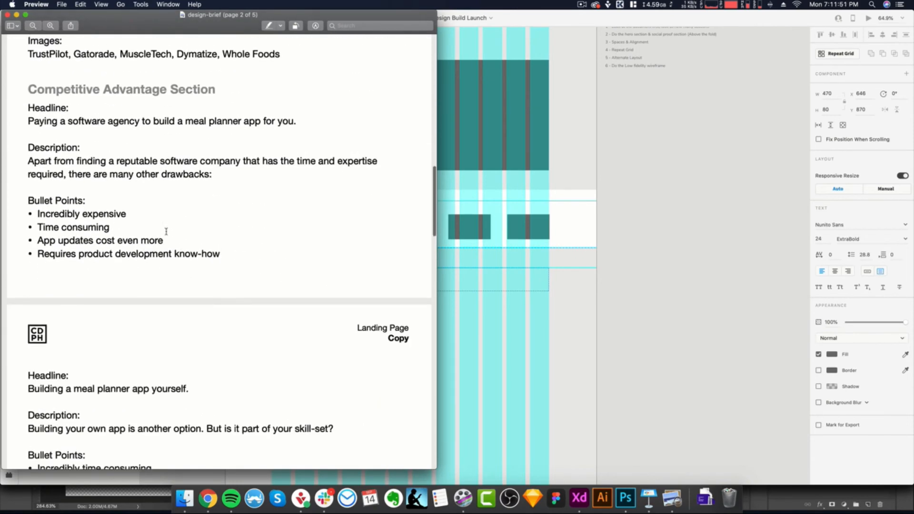
scroll(166, 232, up, 2)
drag(299, 151, 27, 149)
key(super+c)
- Return to Adobe XD, paste the copied headline into the empty text box, and shrink the box to a height of 65
click(459, 273)
key(super+v)
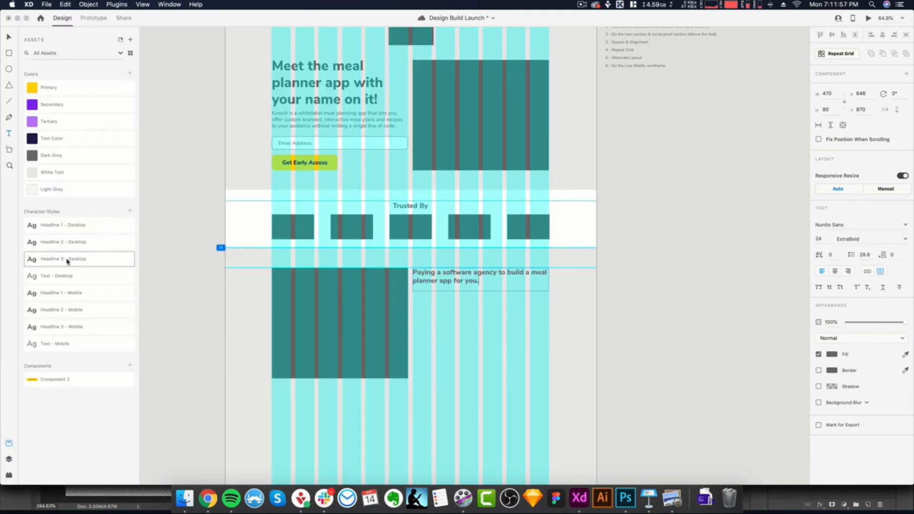
key(Escape)
double_click(480, 287)
- Duplicate the headline box just below itself and replace its text with the Competitive Advantage description copied from the brief in Preview
drag(463, 286, 463, 307)
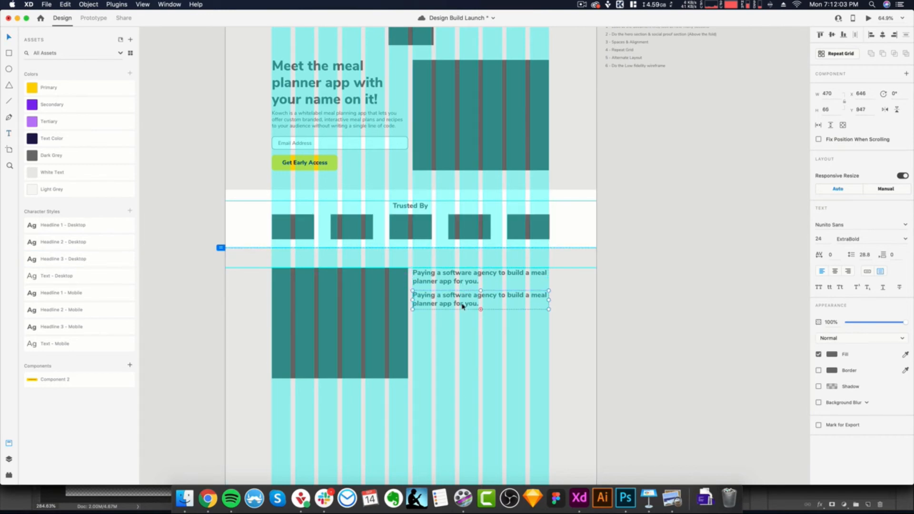
key(super+Tab)
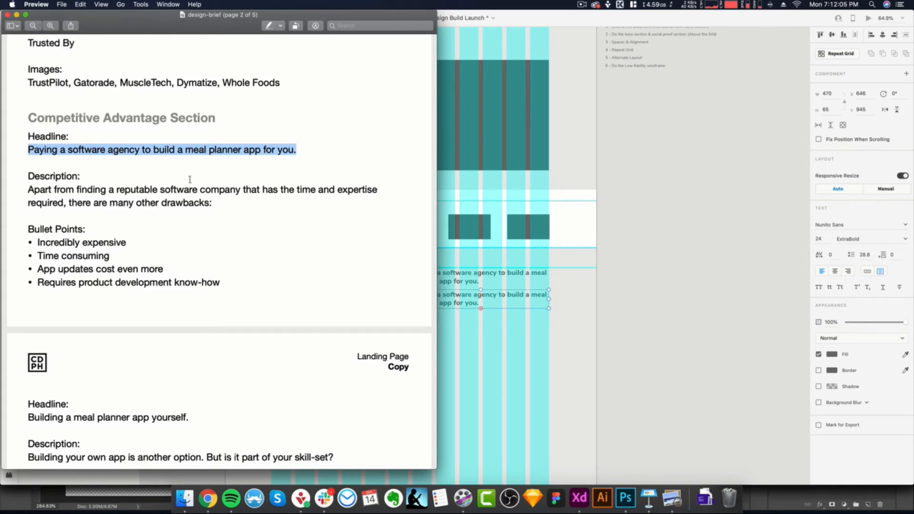
drag(213, 203, 14, 192)
key(super+Tab)
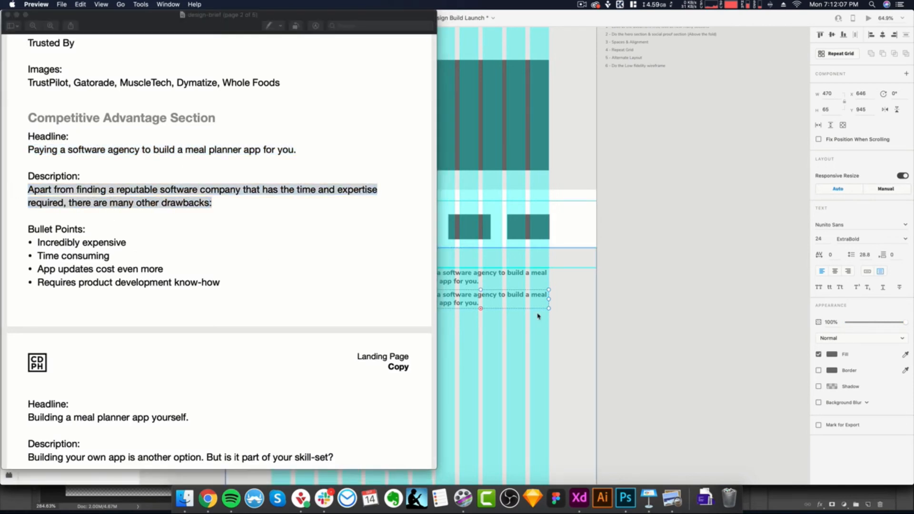
double_click(456, 297)
key(super+v)
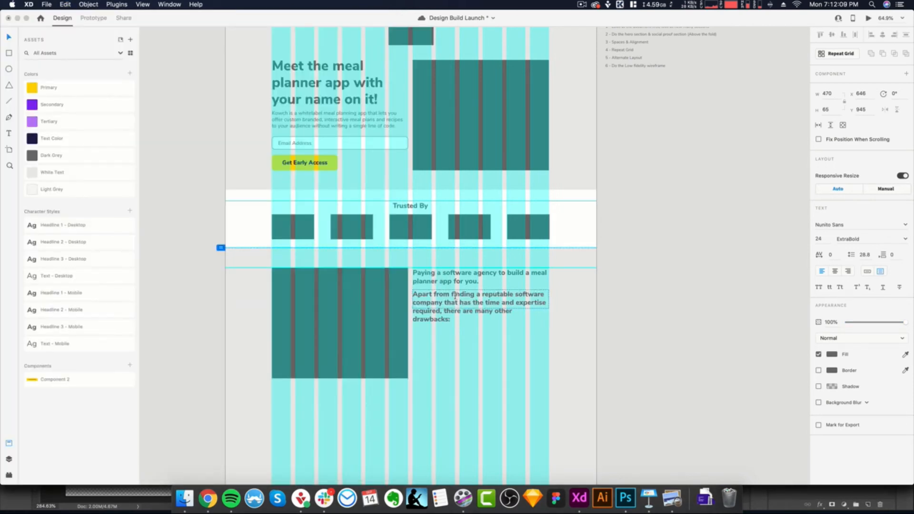
- Apply the Text - Desktop character style to the whole description and extend its text box to fit all lines
click(67, 276)
key(Escape)
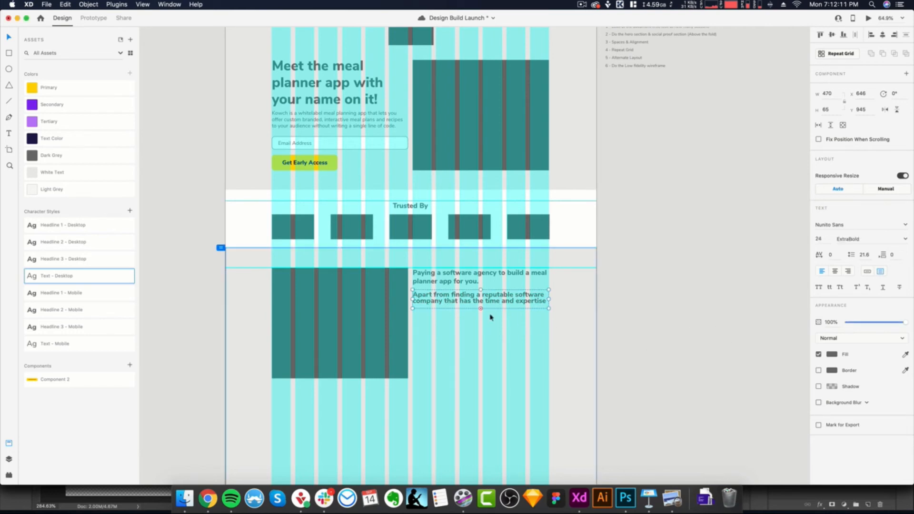
click(67, 276)
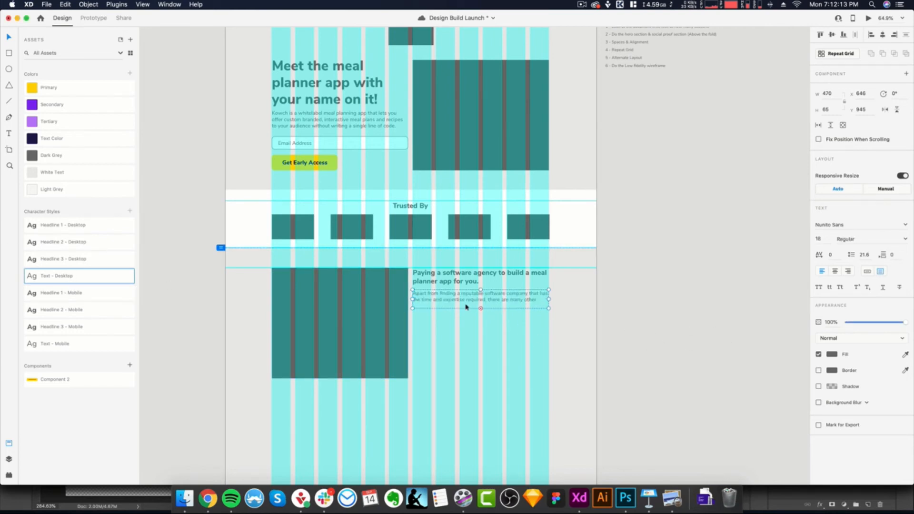
drag(480, 309, 481, 312)
key(Escape)
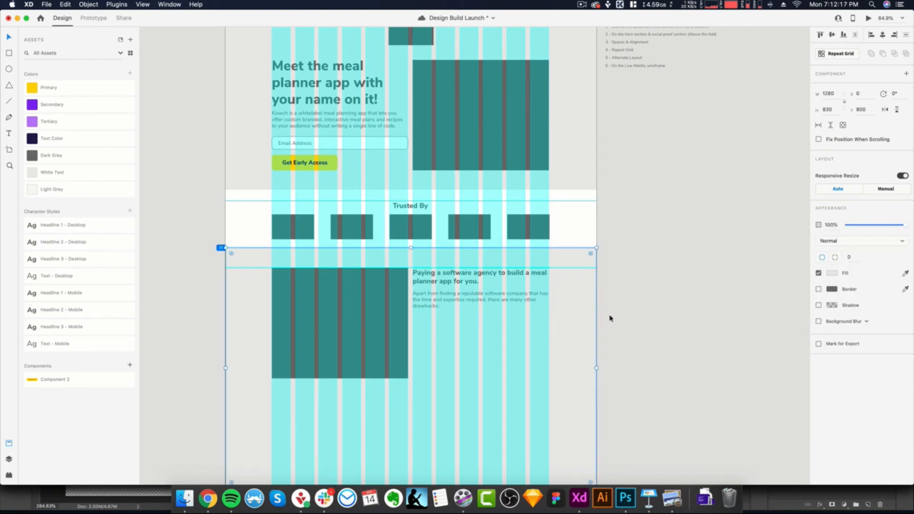
scroll(585, 321, down, 2)
scroll(585, 321, down, 2)
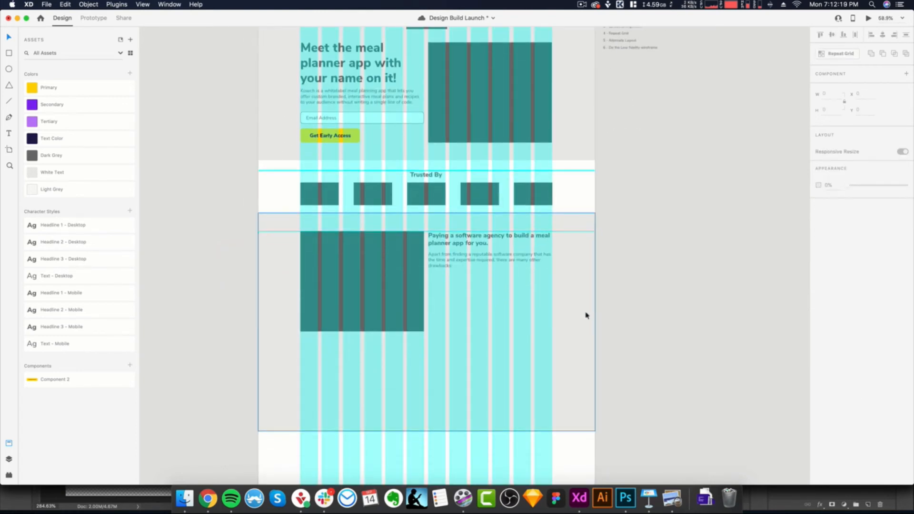
- Move the grey Competitive Advantage background rectangle out of place and undo the move
click(586, 289)
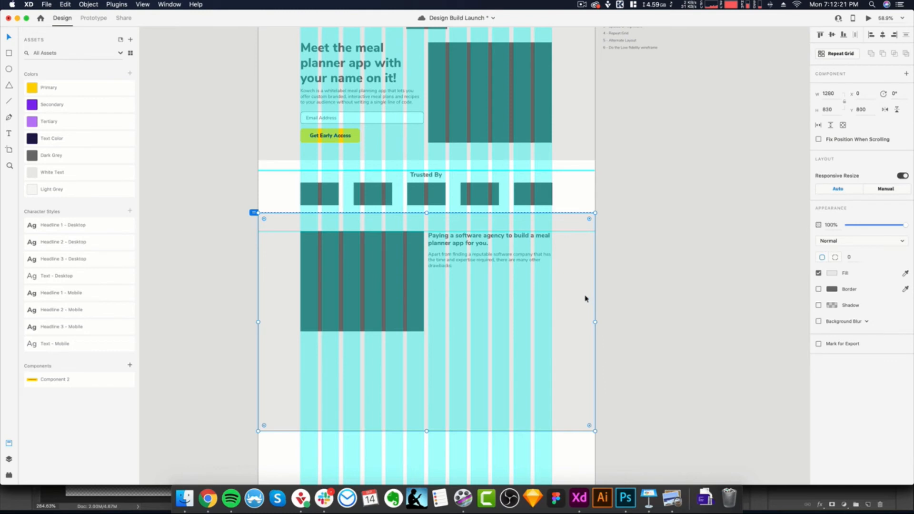
click(623, 287)
click(567, 280)
drag(569, 280, 657, 305)
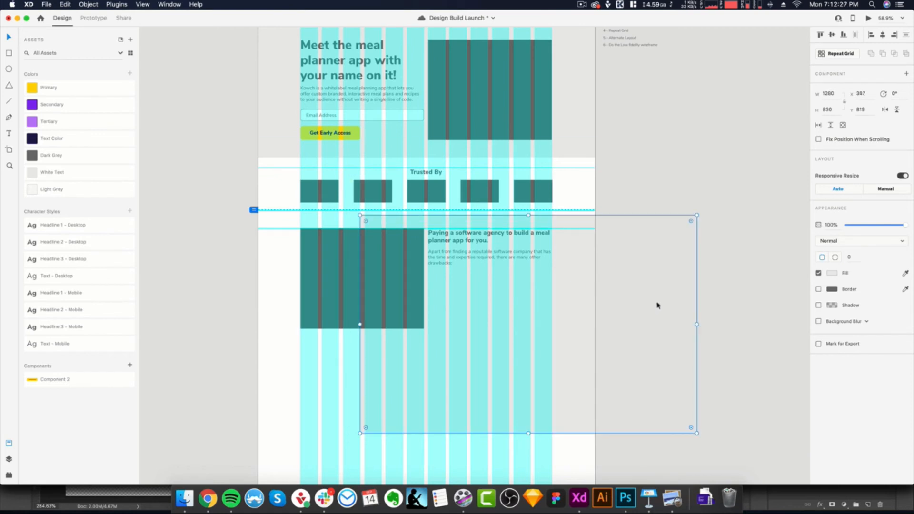
key(super+z)
- Lock the grey background rectangle, try moving the headline and description above it, and undo the move
click(581, 288)
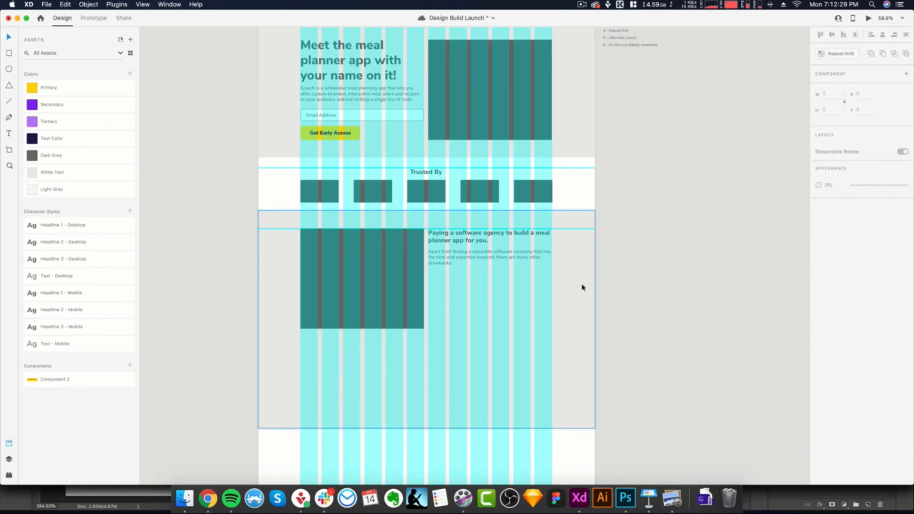
right_click(577, 271)
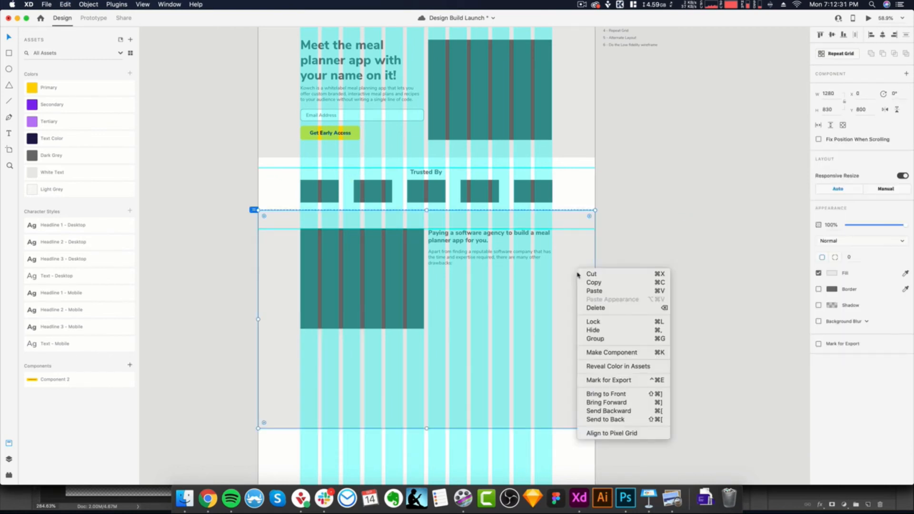
click(591, 324)
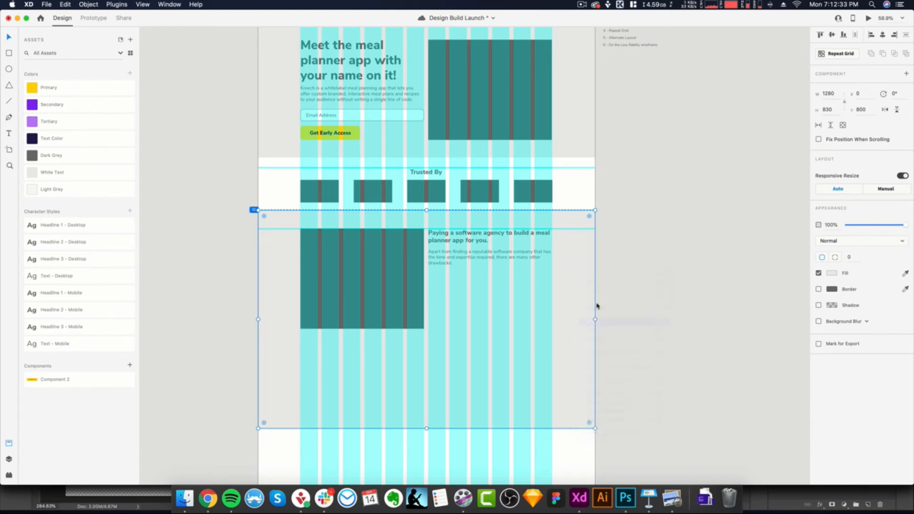
scroll(558, 280, down, 2)
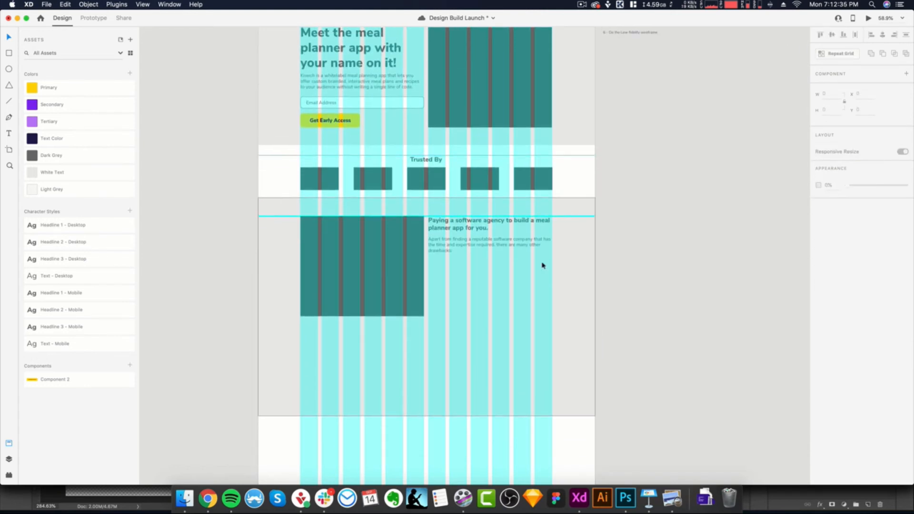
click(527, 220)
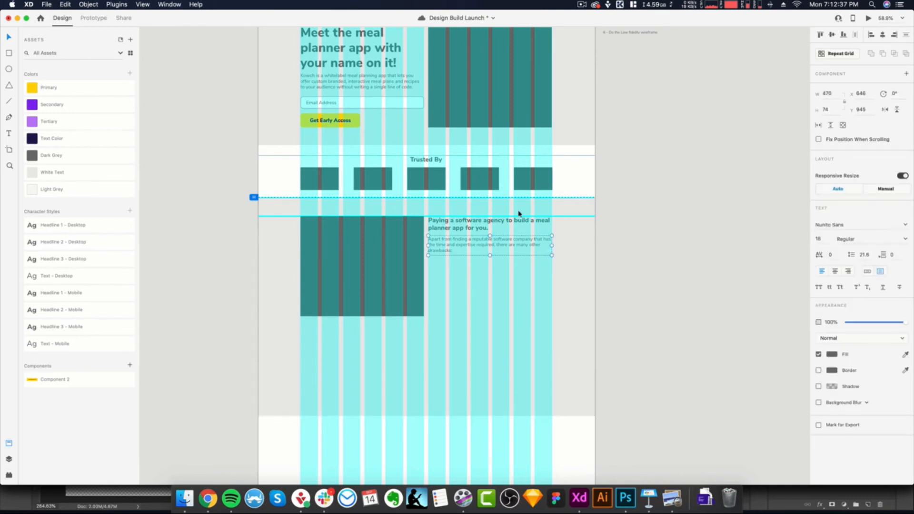
drag(525, 250, 672, 278)
key(super+z)
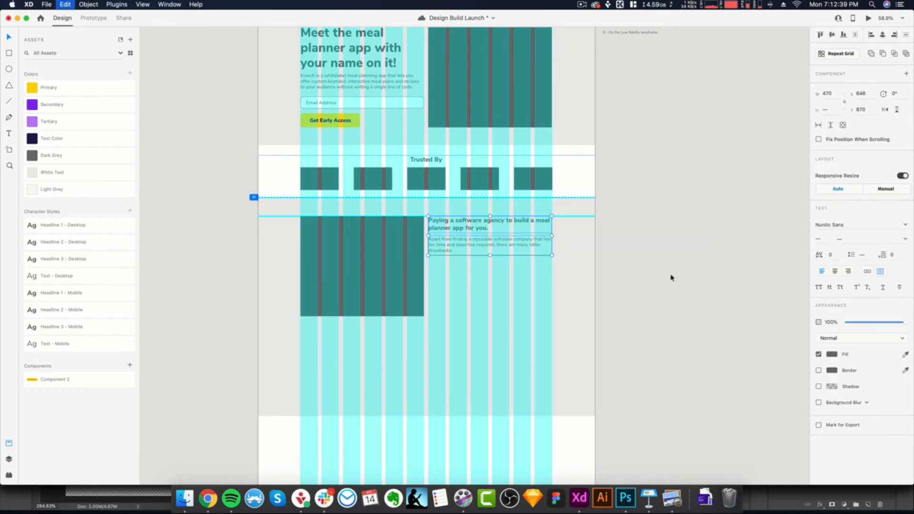
- Unlock the grey background rectangle, try moving it off the section, and undo the move
click(564, 303)
right_click(580, 272)
click(602, 287)
click(615, 266)
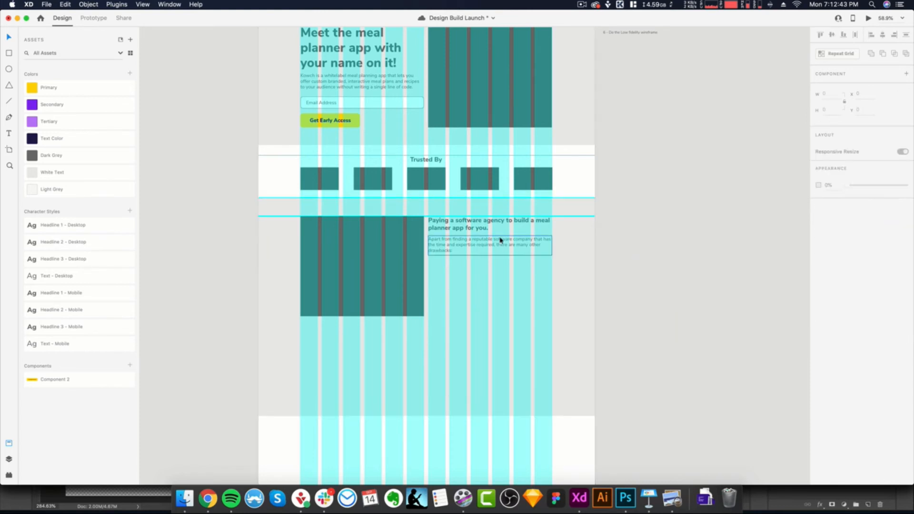
click(453, 230)
click(661, 264)
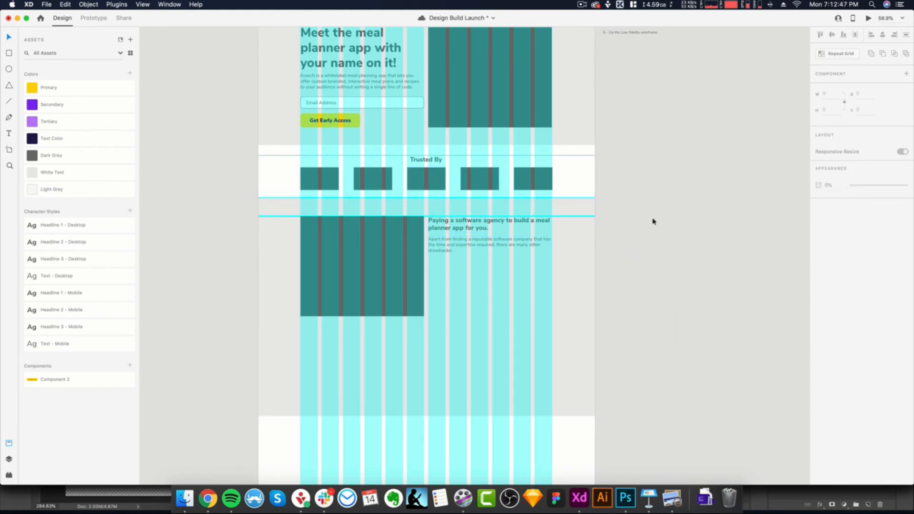
click(497, 272)
drag(497, 272, 710, 316)
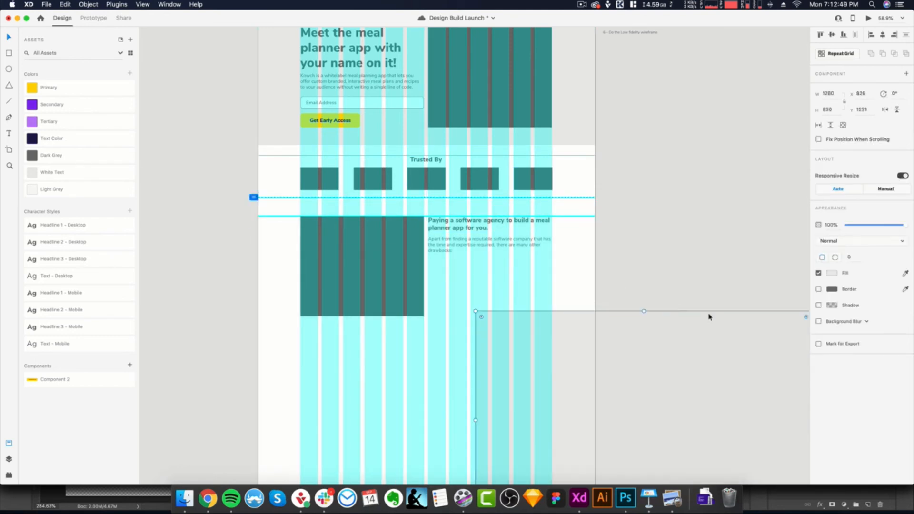
click(706, 274)
key(super+z)
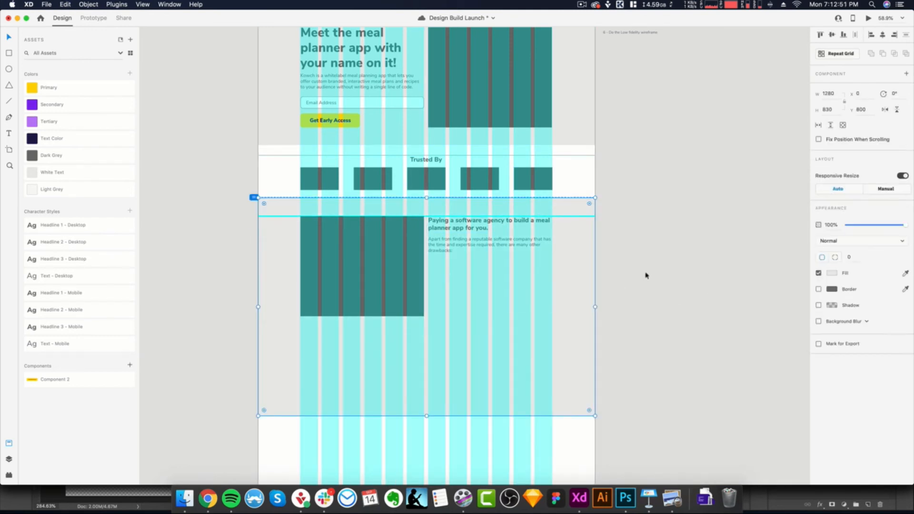
- Lock the grey Competitive Advantage background rectangle in place
right_click(568, 260)
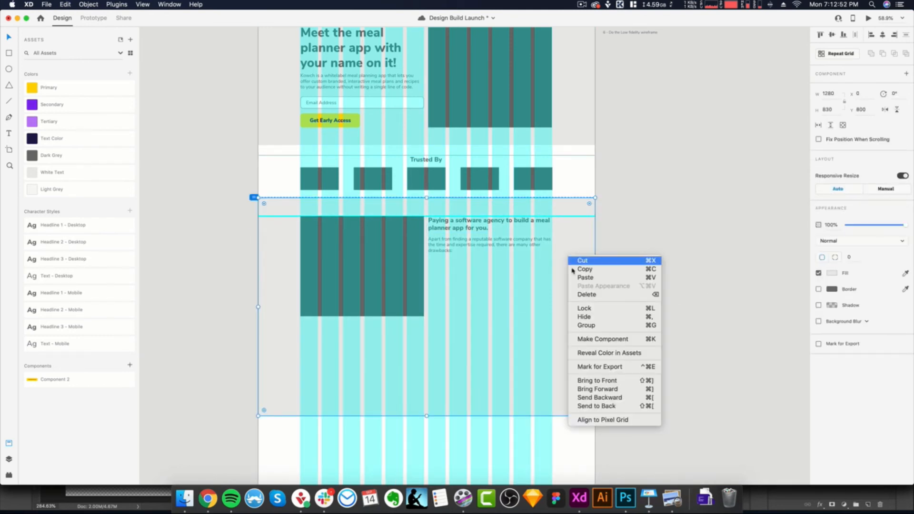
click(583, 307)
drag(502, 248, 486, 289)
key(super+z)
- Duplicate the Competitive Advantage description text box directly beneath itself
click(565, 350)
scroll(510, 285, up, 2)
scroll(483, 281, up, 1)
click(423, 228)
alt+drag(416, 221, 411, 247)
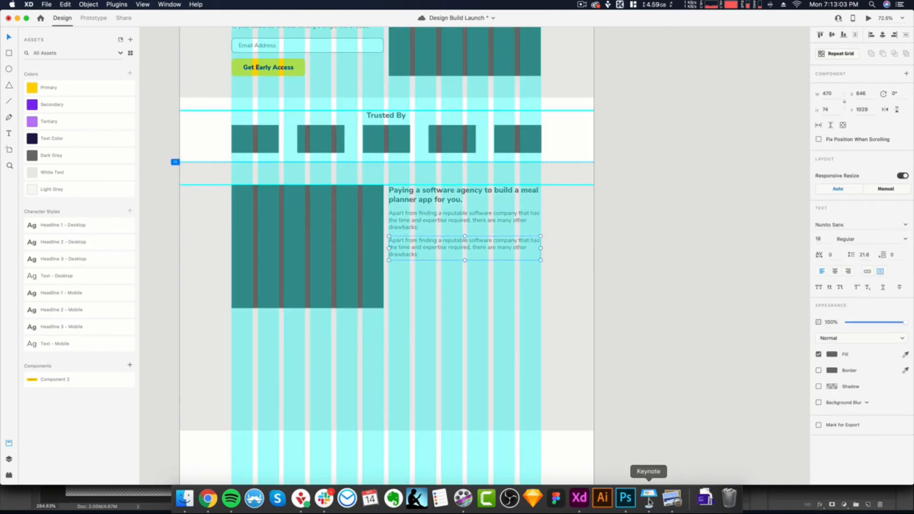
- Check the bullet points in the Preview brief, return to Adobe XD, and replace the duplicate's text with "Incredibly expensive"
click(672, 499)
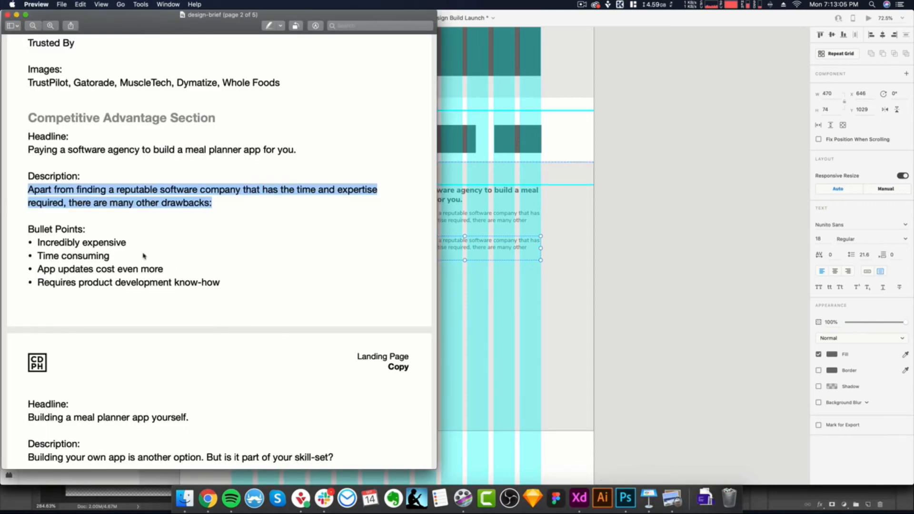
key(super+Tab)
double_click(429, 247)
text(Inc)
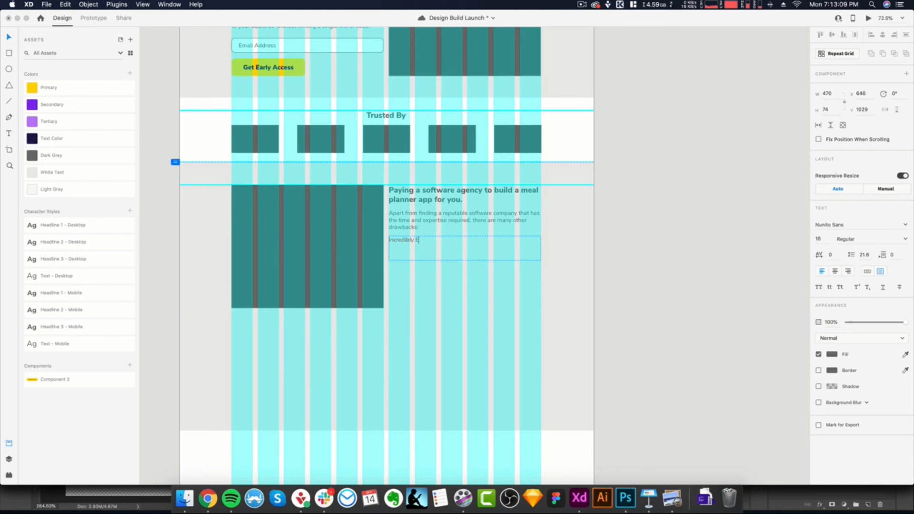
text(redibly expensive)
- Copy "Time consuming" from the brief in Preview and add it as the second bullet line in Adobe XD
key(super+Tab)
key(super+Tab)
key(super+Tab)
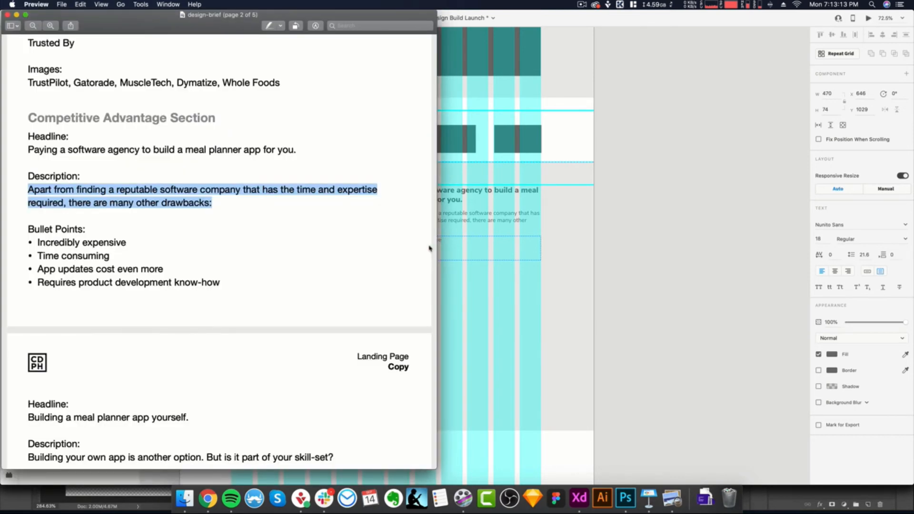
drag(110, 257, 35, 257)
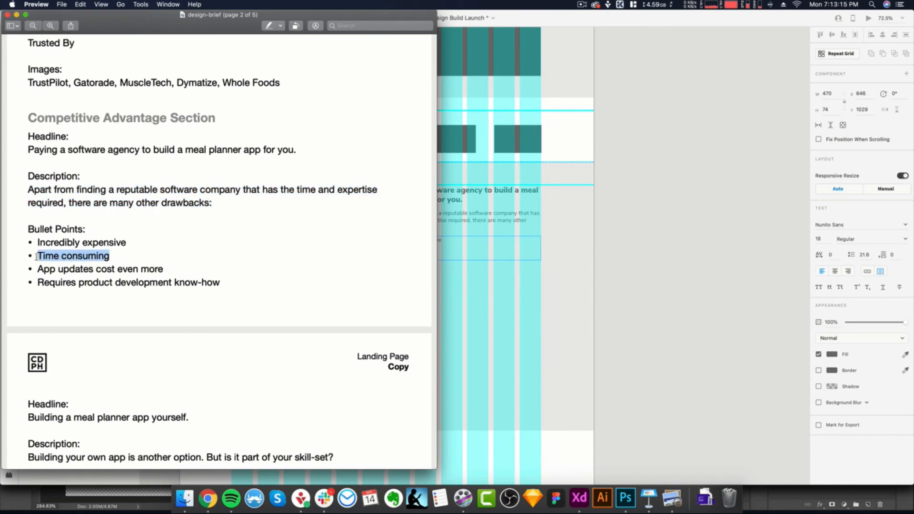
key(super+Tab)
key(super+Tab)
- Copy "App updates cost even more" from the brief in Preview and paste it as the third bullet line in Adobe XD
drag(164, 269, 35, 269)
key(super+c)
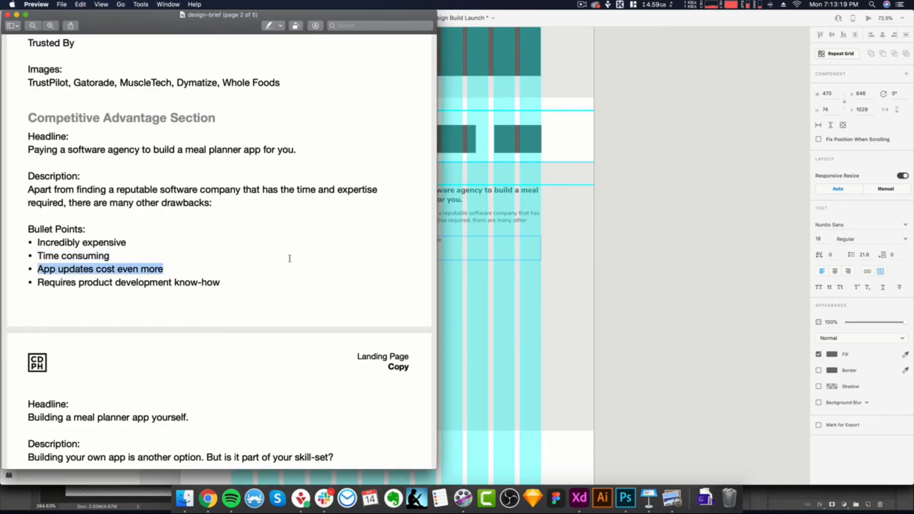
key(super+Tab)
key(super+v)
- Copy "Requires product development know-how" from the brief in Preview and paste it as the fourth bullet line in Adobe XD
key(super+Tab)
drag(221, 282, 36, 284)
key(super+c)
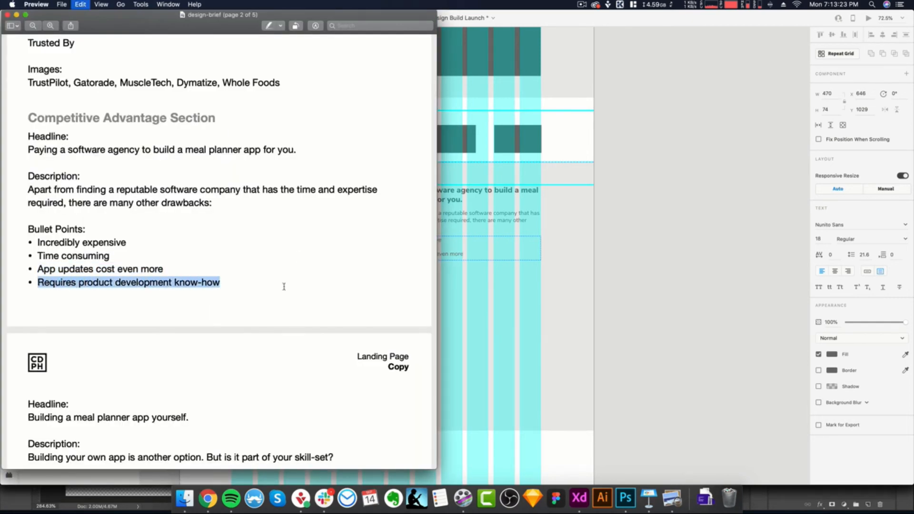
key(super+Tab)
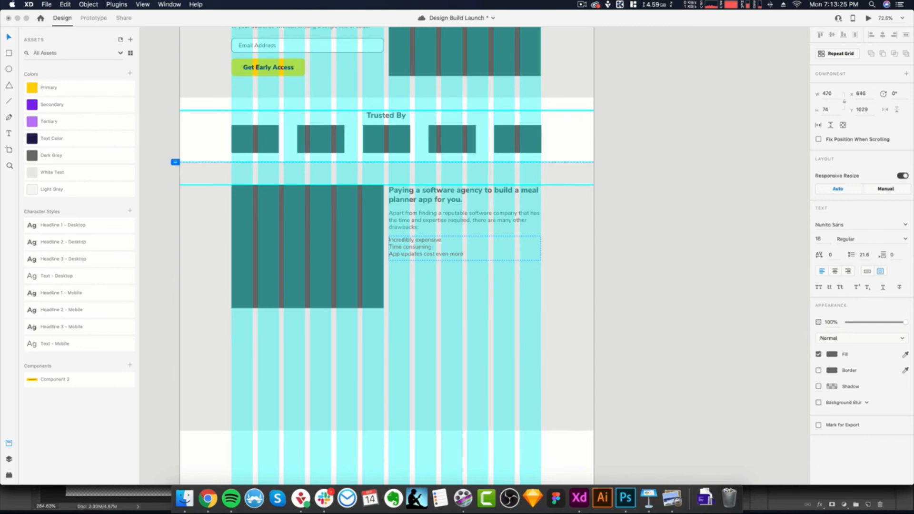
key(super+v)
- Extend the bullet list text box downward to a height of 132 and review the section
click(492, 289)
drag(465, 260, 465, 279)
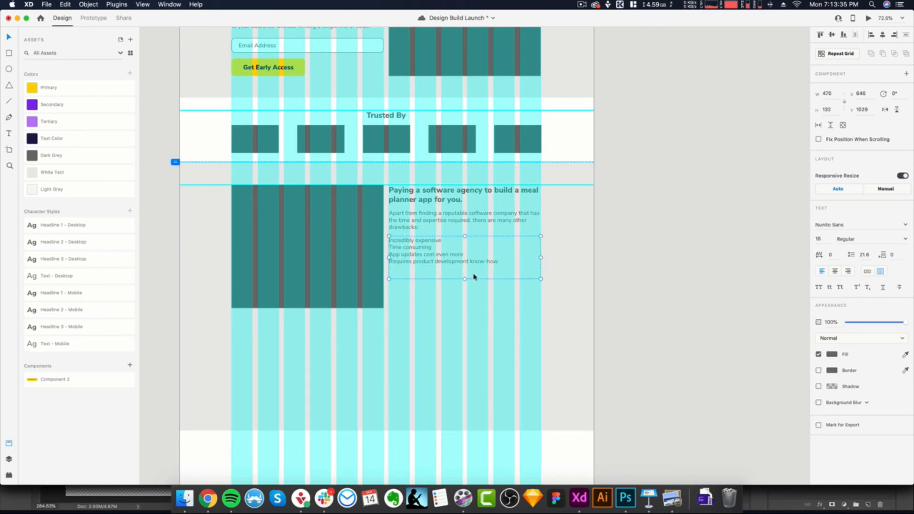
click(479, 317)
scroll(458, 285, up, 3)
scroll(457, 284, down, 3)
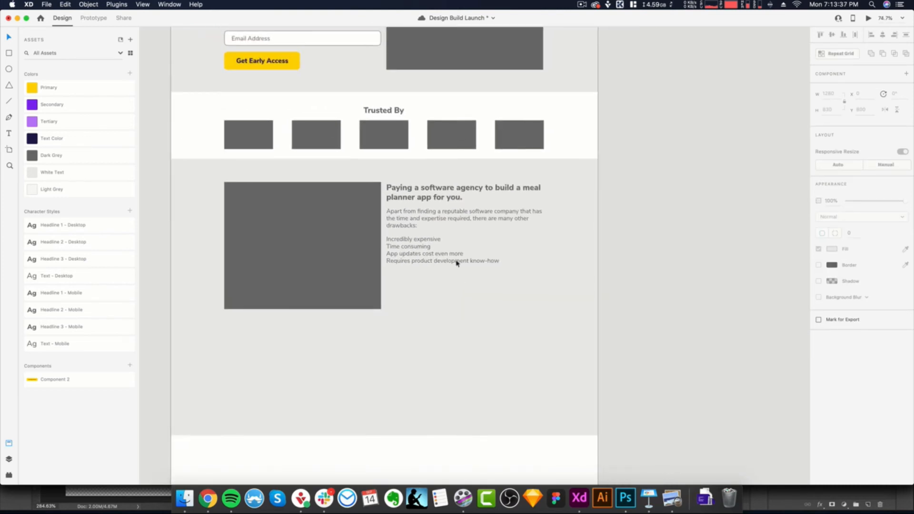
- Insert a blank line between each of the four bullet lines
click(456, 265)
double_click(486, 262)
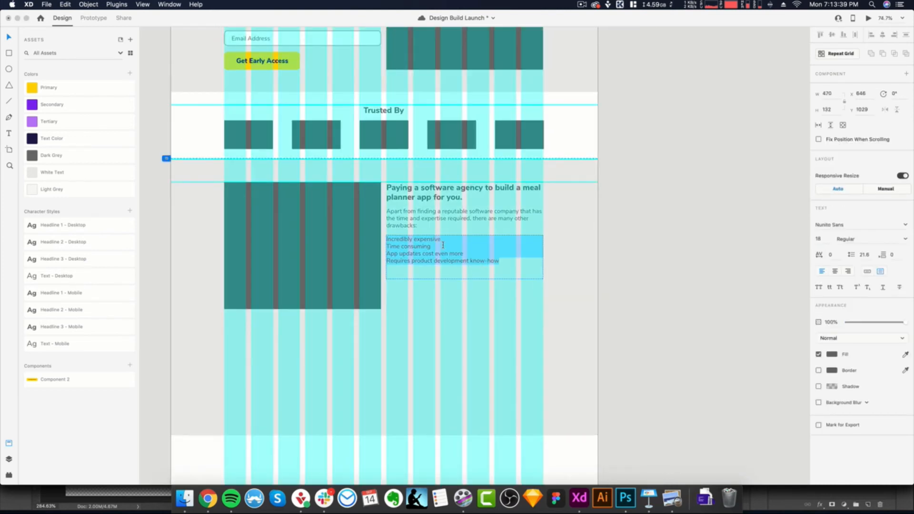
click(443, 245)
key(Return)
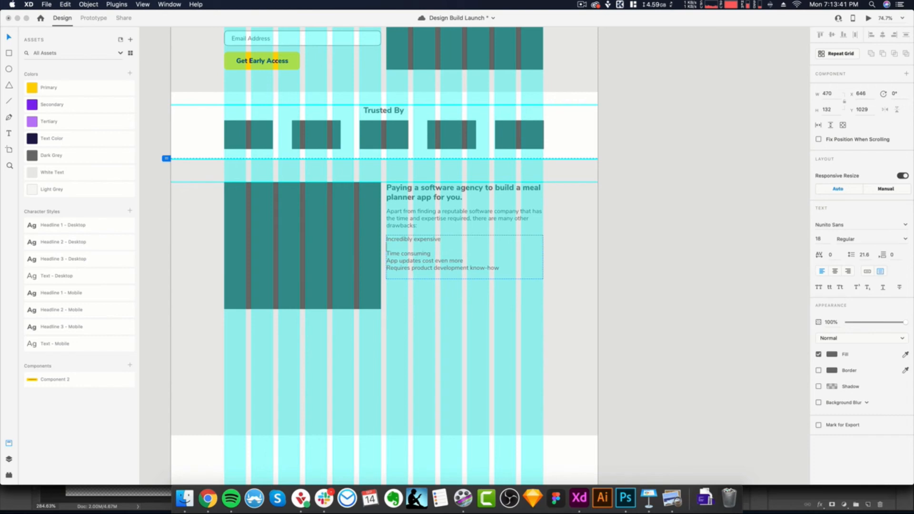
key(Return)
key(Return)
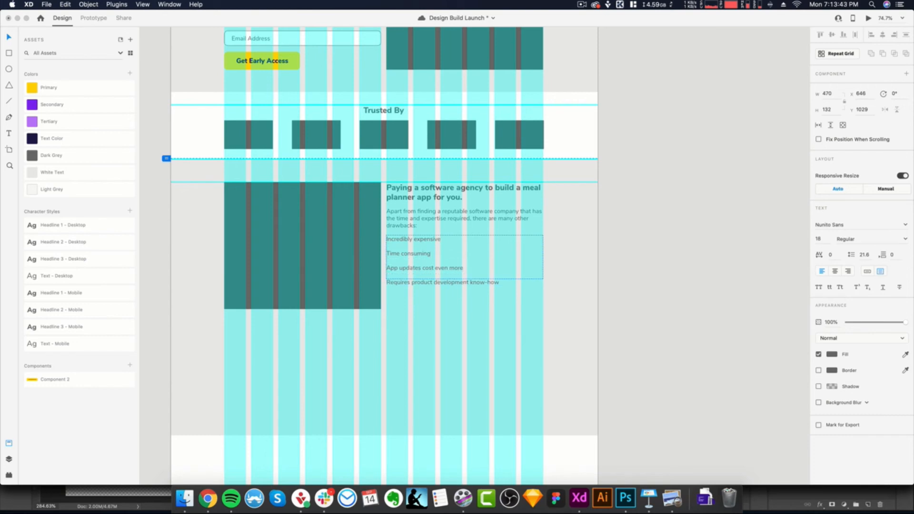
- Remove the blank lines between the bullet lines and save the document
key(super+a)
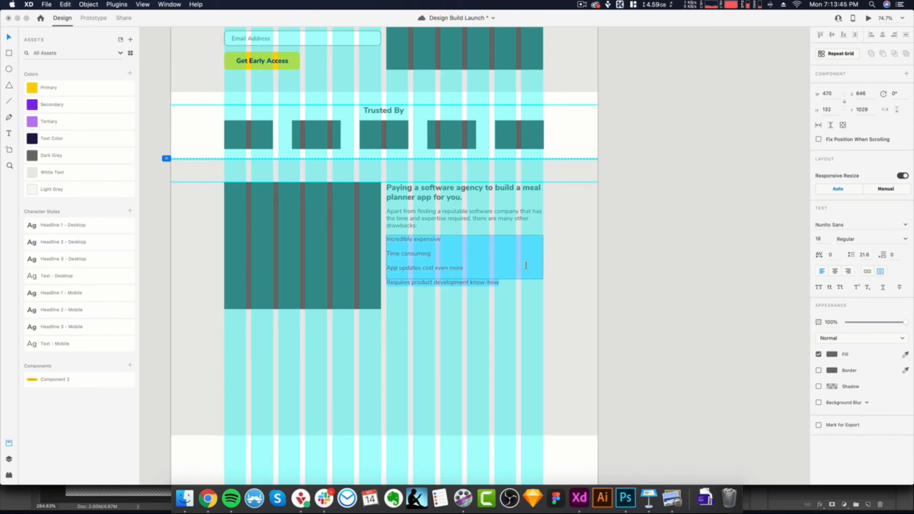
click(463, 269)
key(Delete)
key(BackSpace)
key(BackSpace)
drag(513, 261, 378, 231)
click(526, 254)
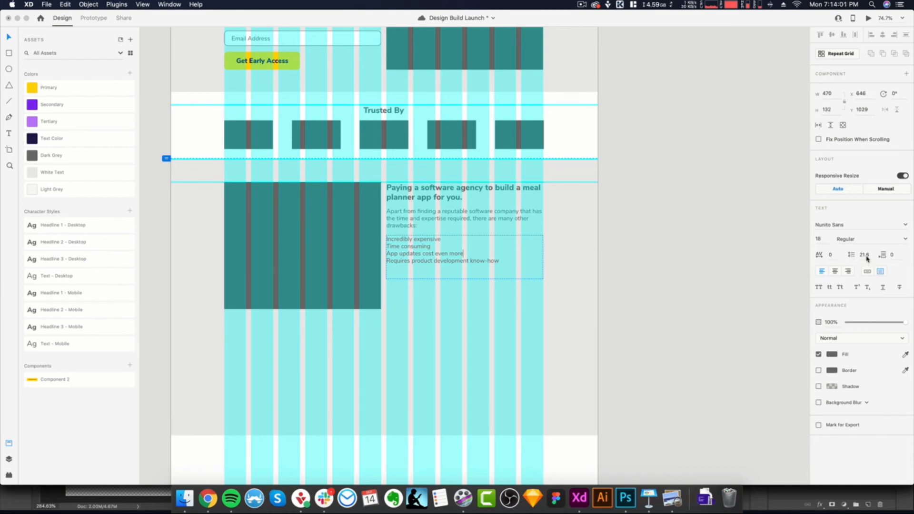
key(super+s)
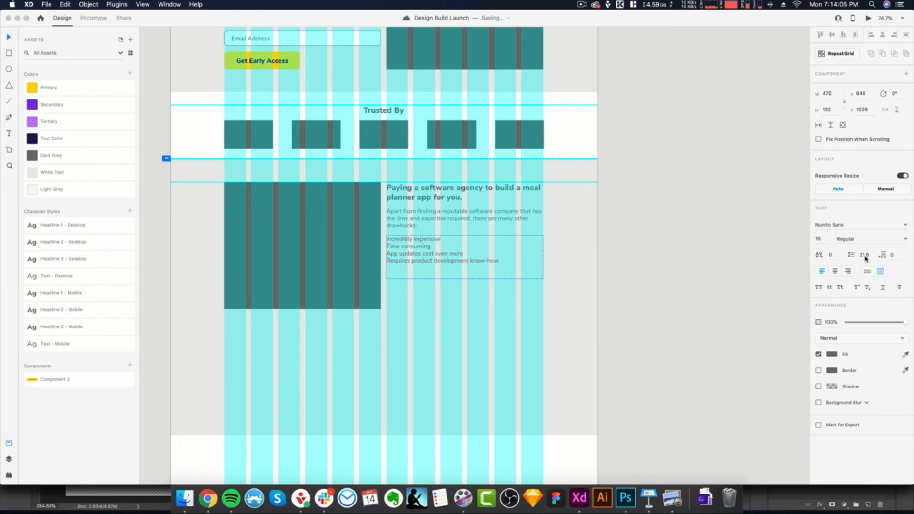
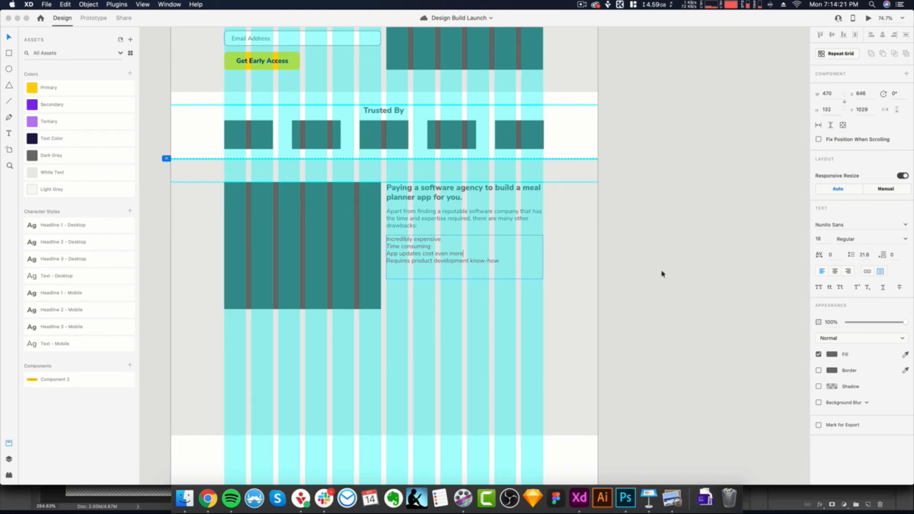
- Set the line spacing of the four bullet lines to 29.12
drag(502, 260, 385, 240)
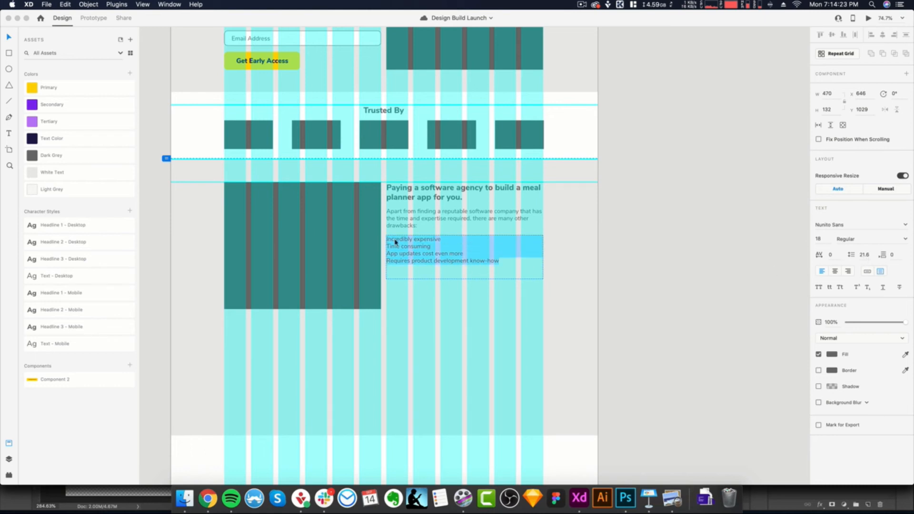
key(BackSpace)
text(1.618)
key(Return)
key(Escape)
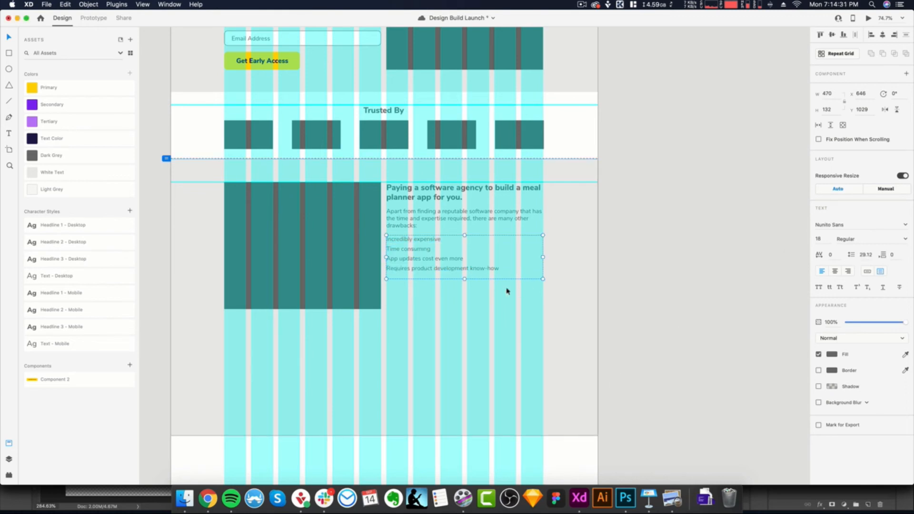
- Shorten the bullet list text box to a height of 114 and indent its left edge to leave room for bullet markers
scroll(494, 276, up, 2)
drag(462, 279, 461, 272)
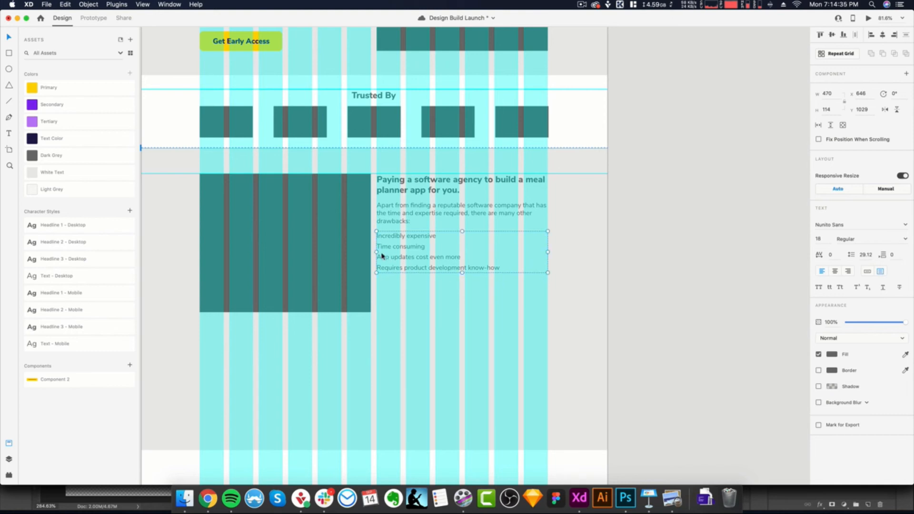
drag(378, 252, 390, 253)
click(416, 298)
scroll(392, 267, up, 3)
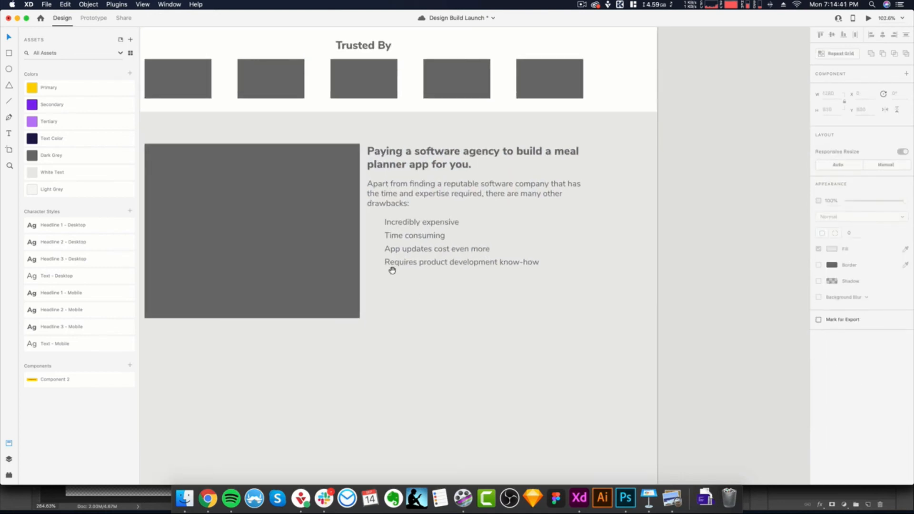
- Draw an ellipse about 22 by 22 in the indent beside "Incredibly expensive" as a bullet marker
click(672, 500)
click(450, 396)
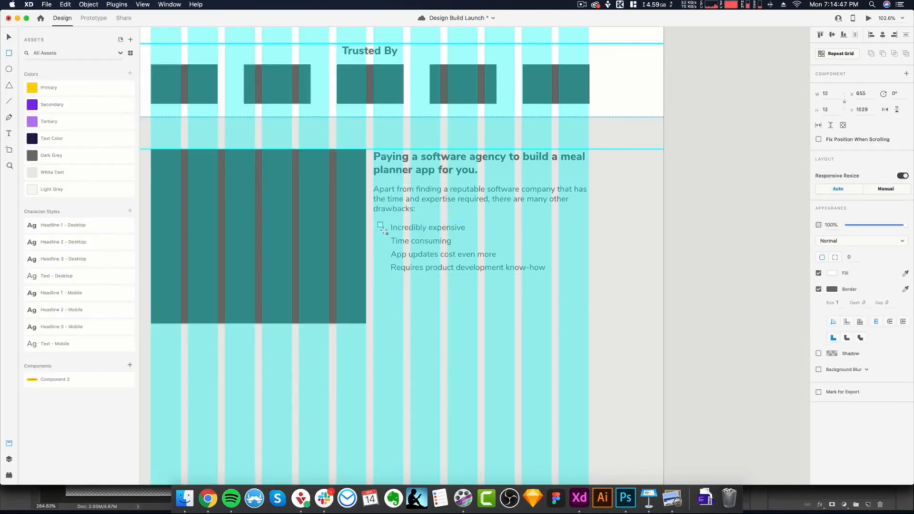
scroll(10, 73, left, 1)
click(9, 70)
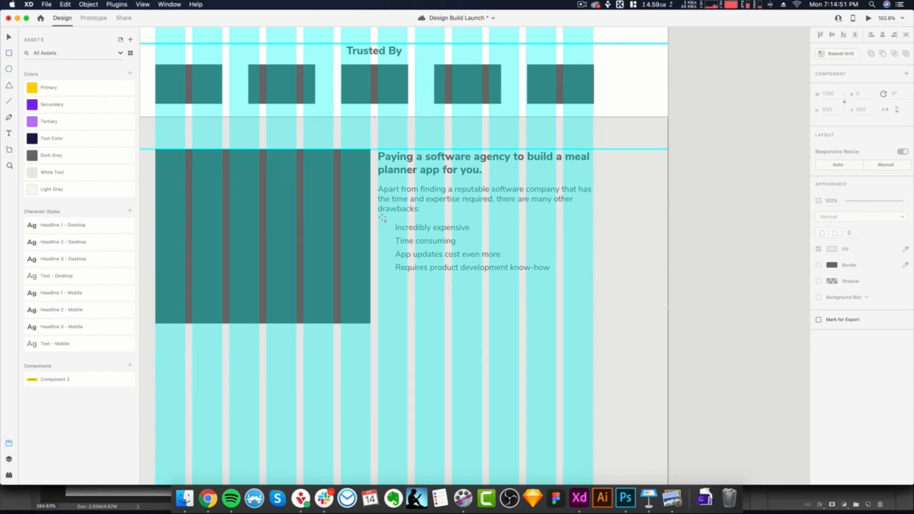
drag(382, 222, 391, 232)
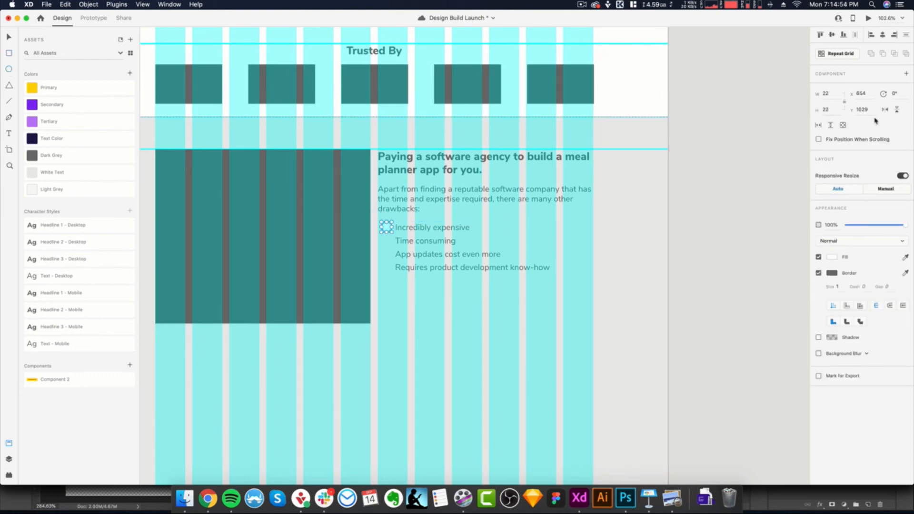
- Resize the bullet circle to 20 by 20 and align it with the first bullet line at Y 1031
click(837, 94)
text(20)
key(Return)
scroll(415, 259, up, 2)
drag(379, 233, 381, 234)
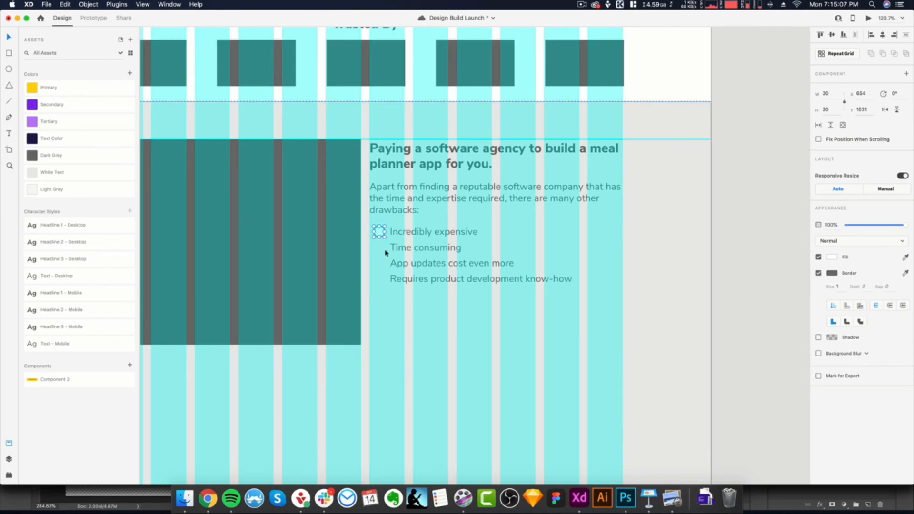
- Repeat the circle downward with Repeat Grid into four markers and adjust the spacing to match the bullet lines
click(846, 56)
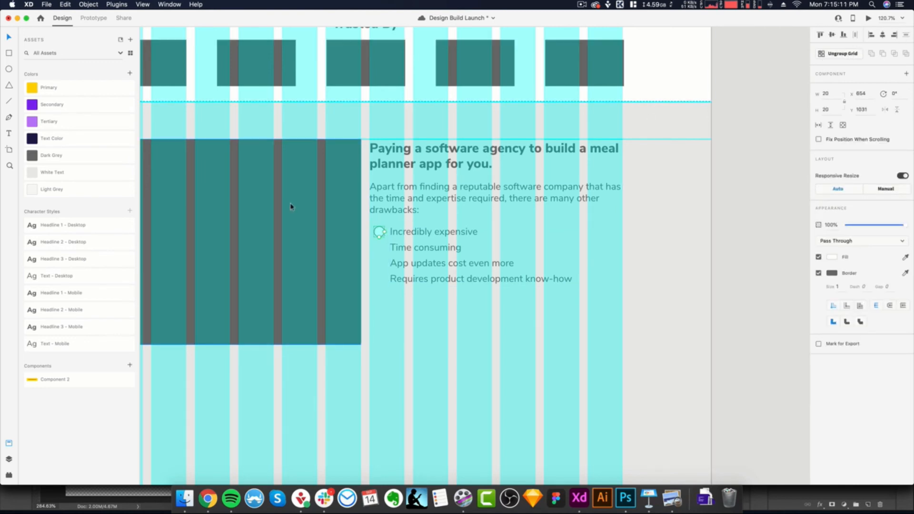
drag(379, 236, 381, 267)
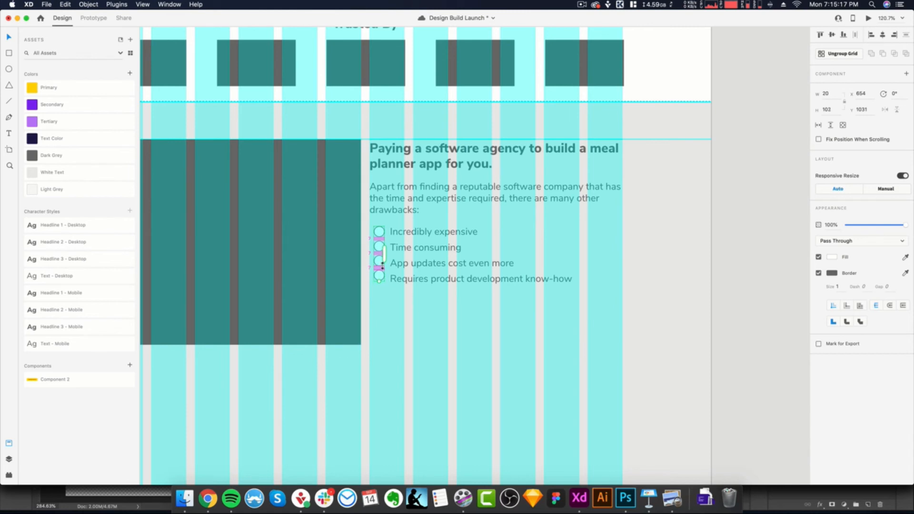
click(395, 314)
double_click(379, 278)
- Remove the border from the four bullet circles and fill them with the Dark Grey asset color
click(820, 274)
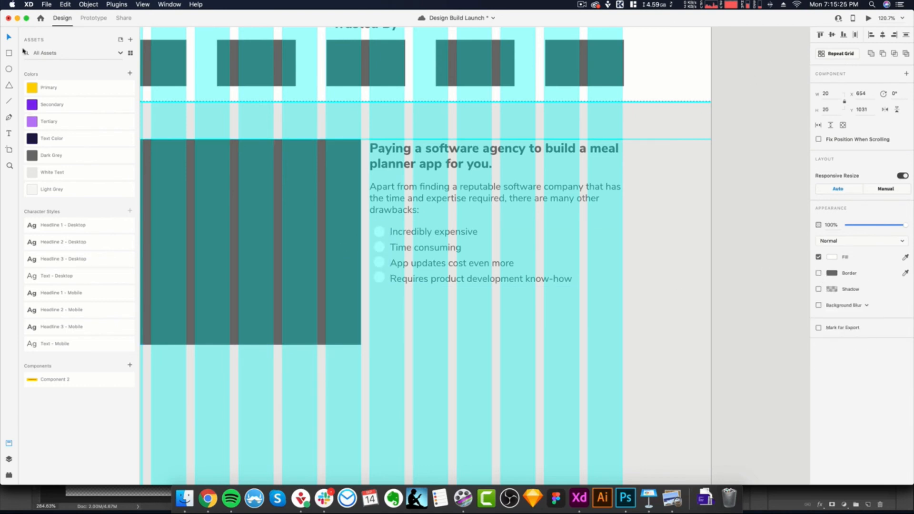
click(48, 157)
click(507, 373)
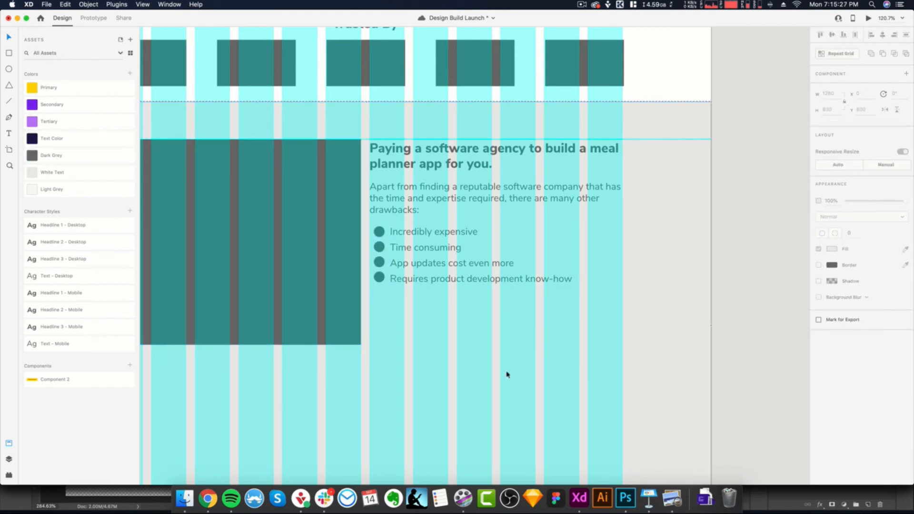
- Try to move the heading, description and bullet text down to center them beside the image placeholder
scroll(506, 374, down, 5)
scroll(507, 374, up, 2)
drag(514, 379, 484, 220)
scroll(459, 262, down, 2)
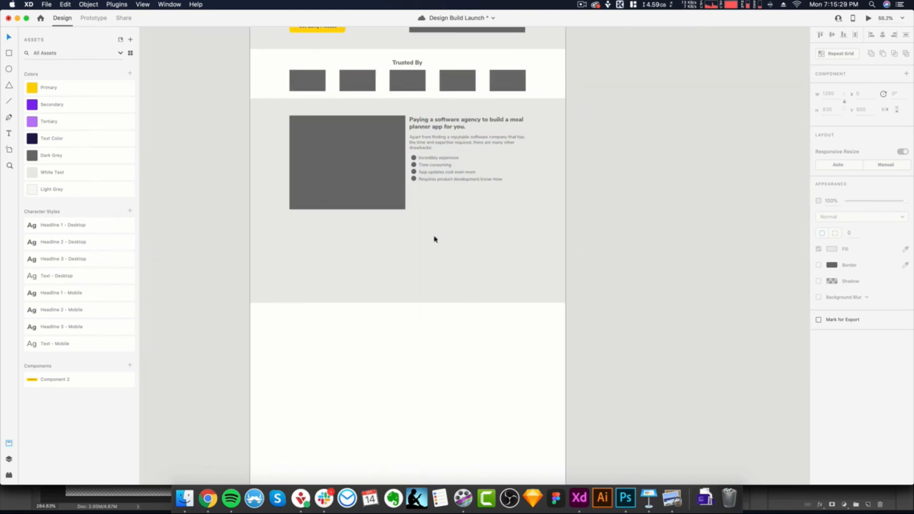
click(461, 181)
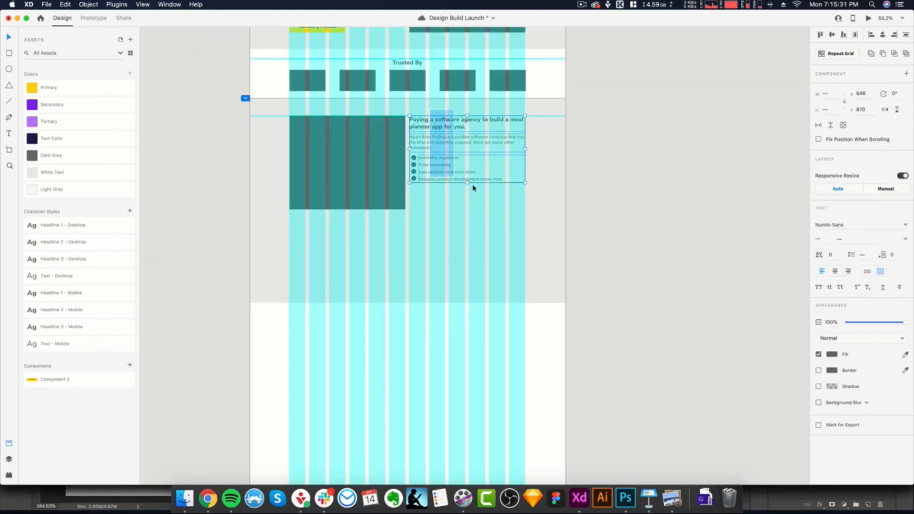
drag(441, 174, 440, 186)
key(super+z)
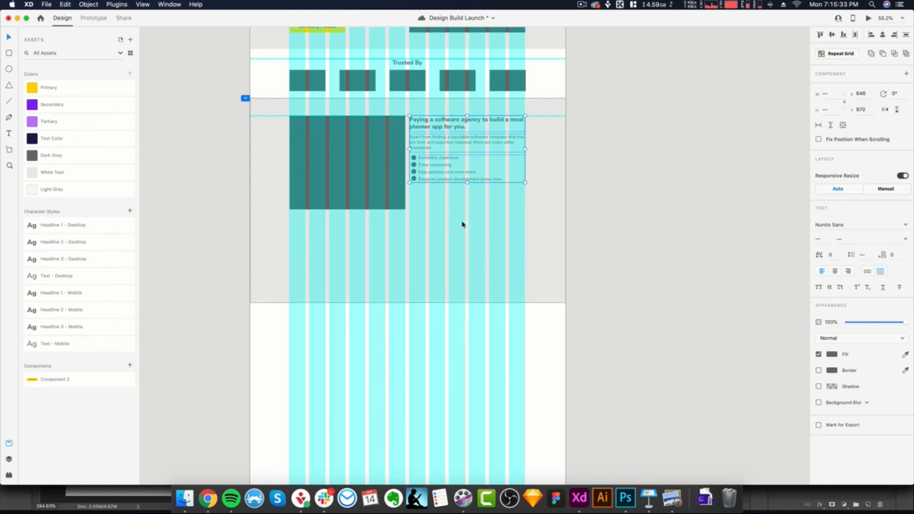
- Move the heading, description, bullet text and circles down together to center them vertically beside the image placeholder
click(463, 224)
click(419, 123)
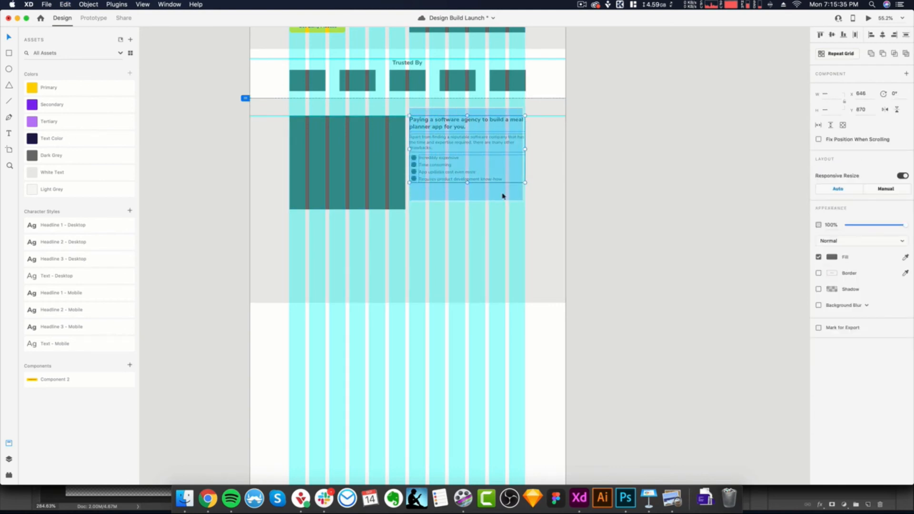
drag(443, 176, 445, 189)
click(454, 248)
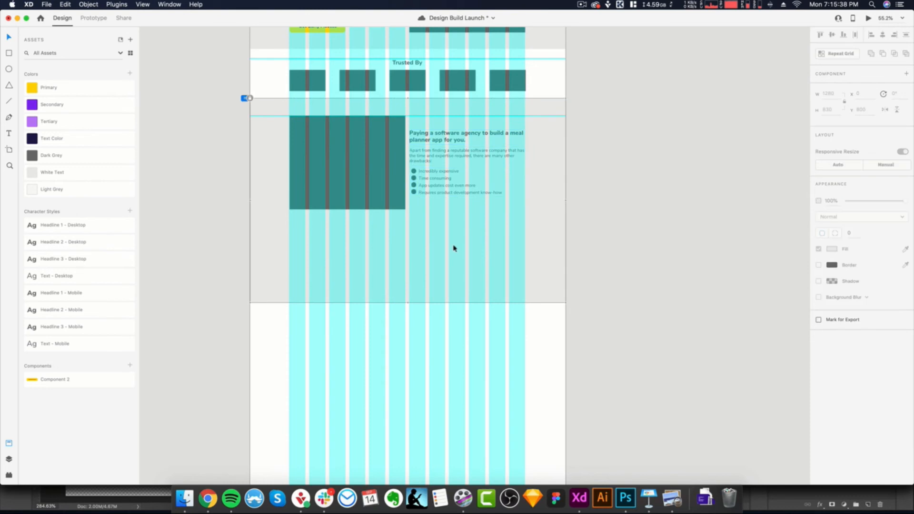
- Unlock the grey section background and extend it downward to make room for more content rows
click(423, 271)
drag(409, 302, 408, 458)
scroll(526, 312, down, 2)
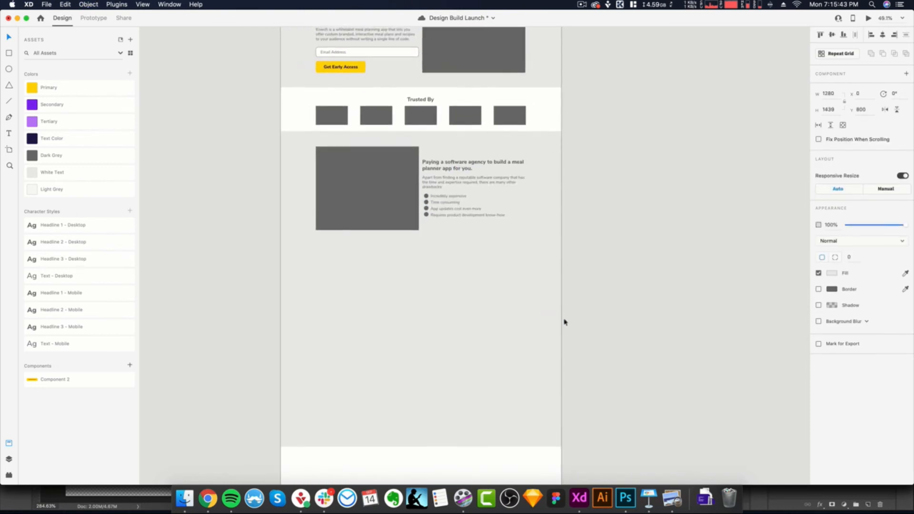
click(585, 308)
click(536, 250)
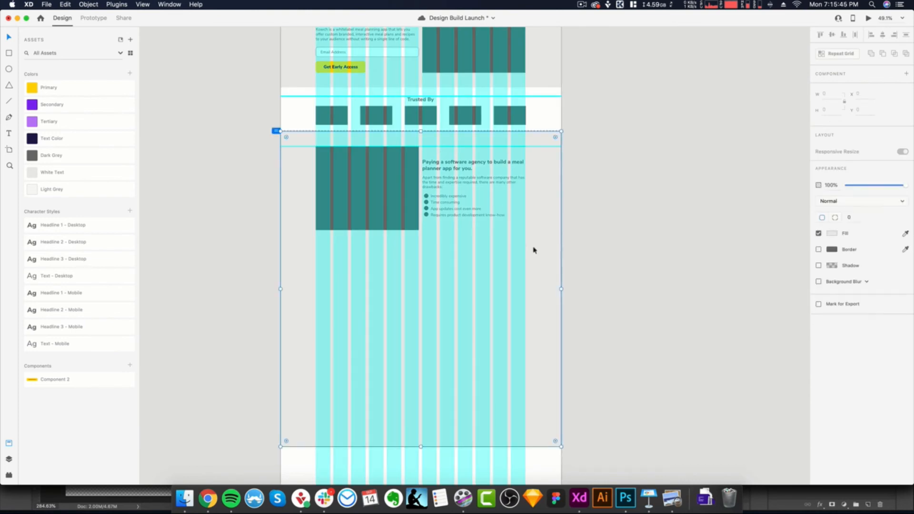
scroll(530, 243, down, 2)
scroll(505, 277, down, 1)
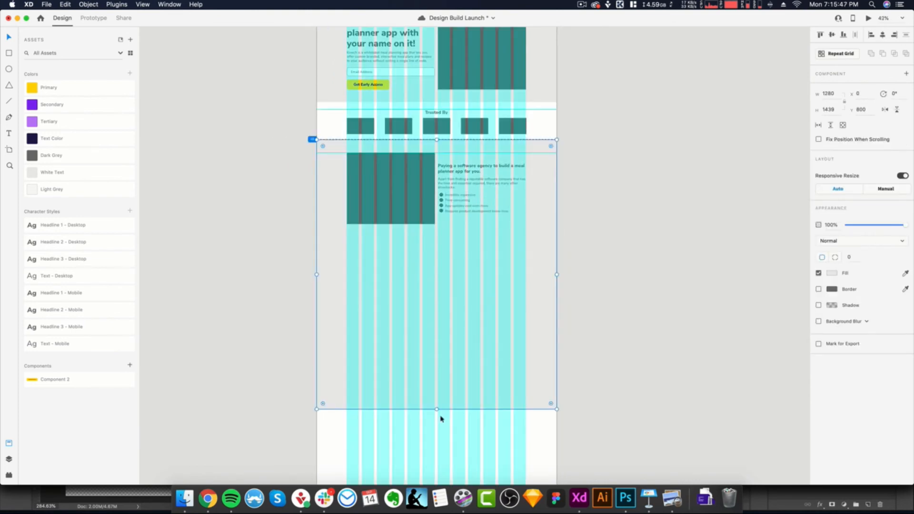
drag(437, 409, 438, 476)
scroll(505, 274, up, 2)
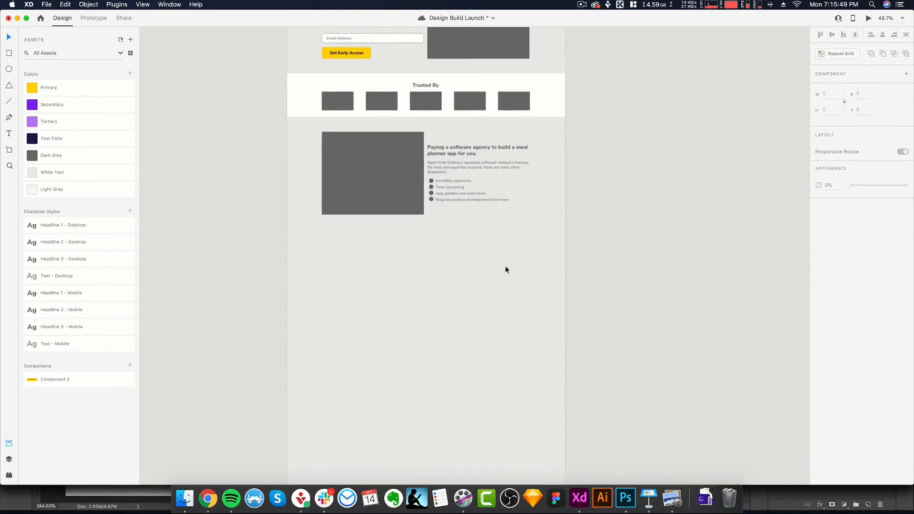
- Lock the extended grey section background
click(506, 267)
right_click(506, 266)
click(523, 317)
- Use an 81 by 70 spacer rectangle beneath the image placeholder to position a horizontal guide for the second row
drag(446, 134, 461, 201)
key(super+z)
mouse_move(405, 118)
mouse_down()
mouse_move(425, 132)
mouse_move(412, 241)
mouse_move(416, 229)
mouse_up()
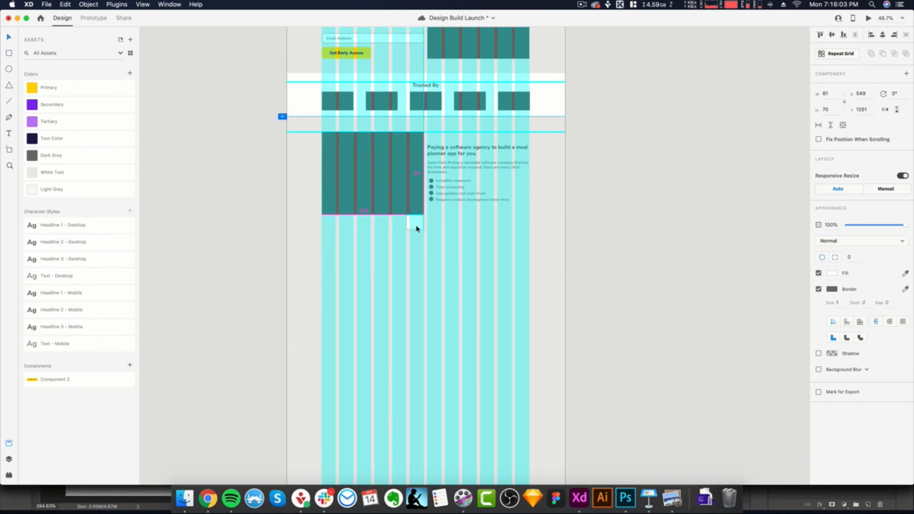
scroll(428, 229, down, 3)
scroll(432, 224, up, 5)
drag(440, 128, 443, 318)
scroll(444, 362, up, 2)
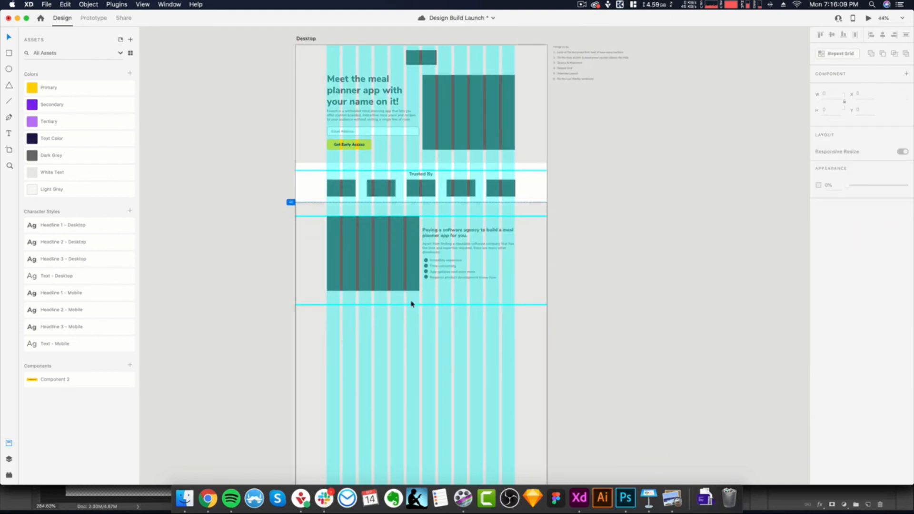
- Duplicate the heading, description and bullet list to the second row under the image placeholder, at X 160, Y 1321
drag(445, 211, 416, 351)
key(super+z)
click(448, 298)
drag(424, 210, 528, 298)
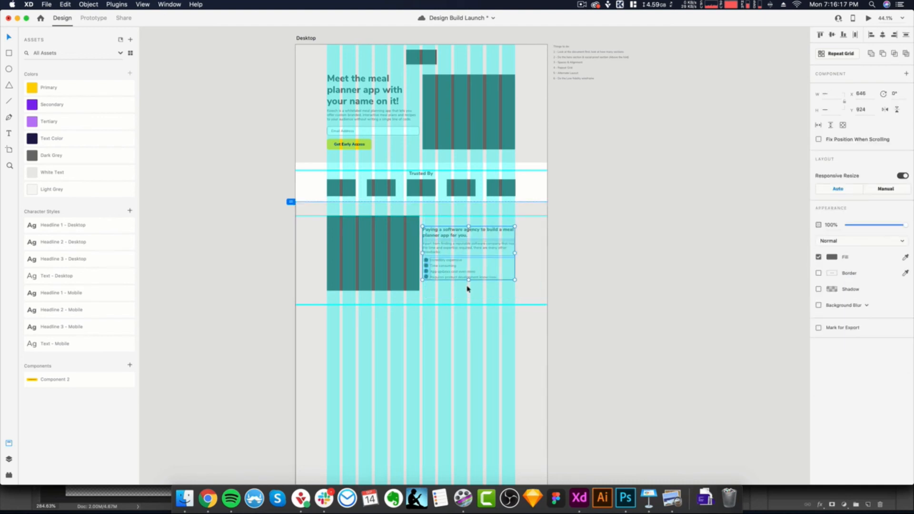
drag(441, 273, 347, 350)
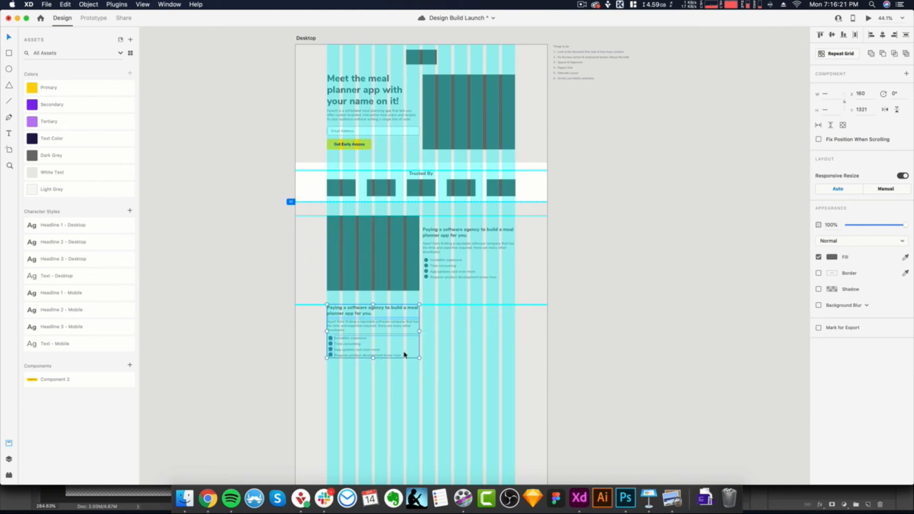
- Duplicate the image placeholder to the right of the copied text block, with its upper edge on the new guide
click(384, 247)
drag(386, 247, 481, 335)
click(528, 350)
scroll(532, 345, down, 5)
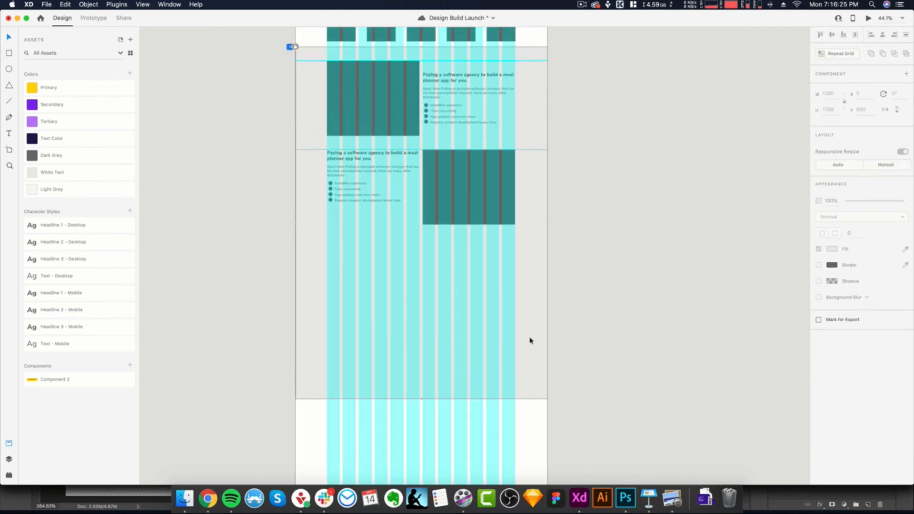
- Move the copied text block down to Y 1375, centering it vertically beside the second image placeholder
scroll(431, 229, up, 2)
drag(355, 185, 369, 197)
drag(308, 139, 431, 227)
drag(360, 198, 359, 212)
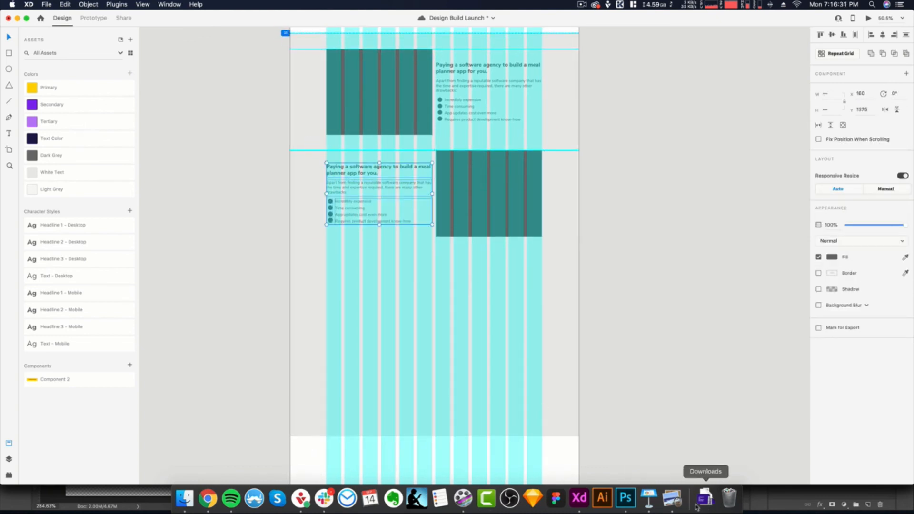
- Copy "Building a meal planner app yourself." from the brief in Preview and paste it over the second row's heading in Adobe XD
click(672, 499)
scroll(224, 271, down, 5)
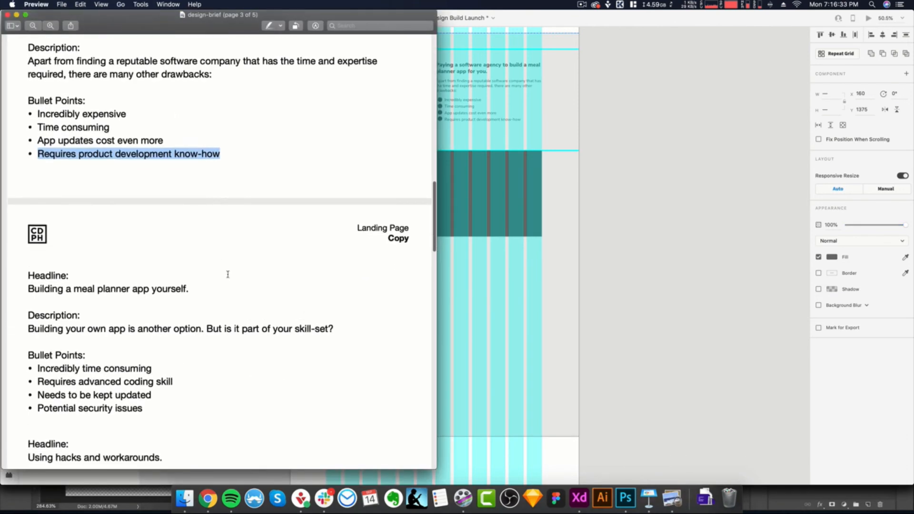
drag(190, 268, 25, 268)
key(super+c)
key(super+Tab)
double_click(368, 175)
drag(381, 175, 320, 165)
key(super+v)
click(377, 175)
drag(379, 178, 380, 170)
click(384, 179)
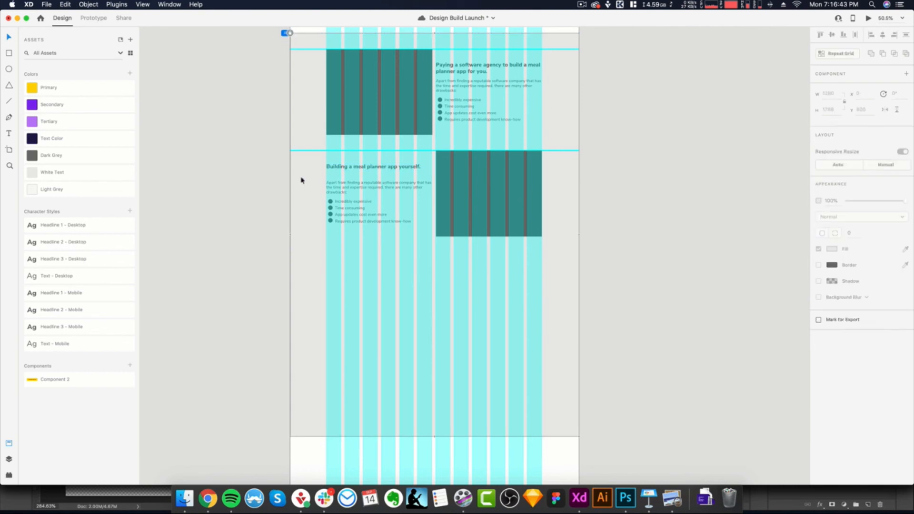
- Replace the second row's description with "Building your own app is another option. But is it part of your skill-set?" from the brief in Preview
scroll(286, 174, up, 2)
key(super+Tab)
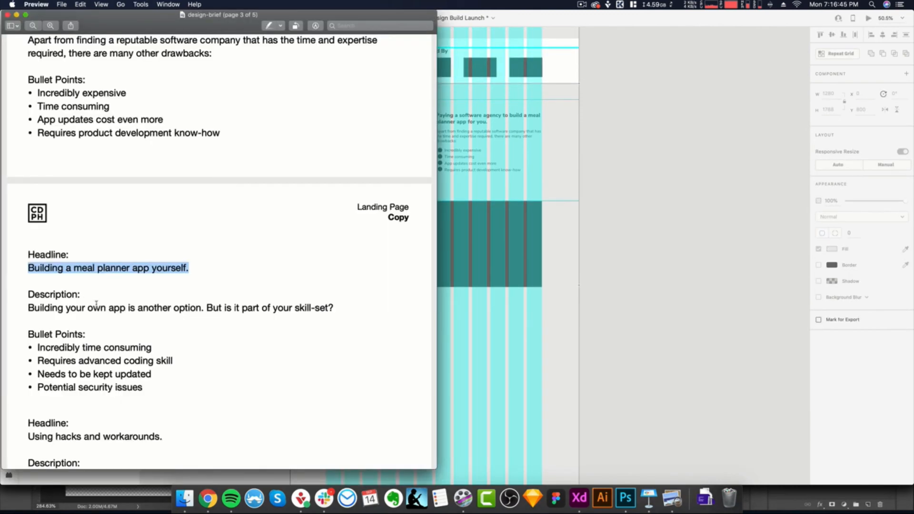
drag(340, 308, 27, 305)
key(super+Tab)
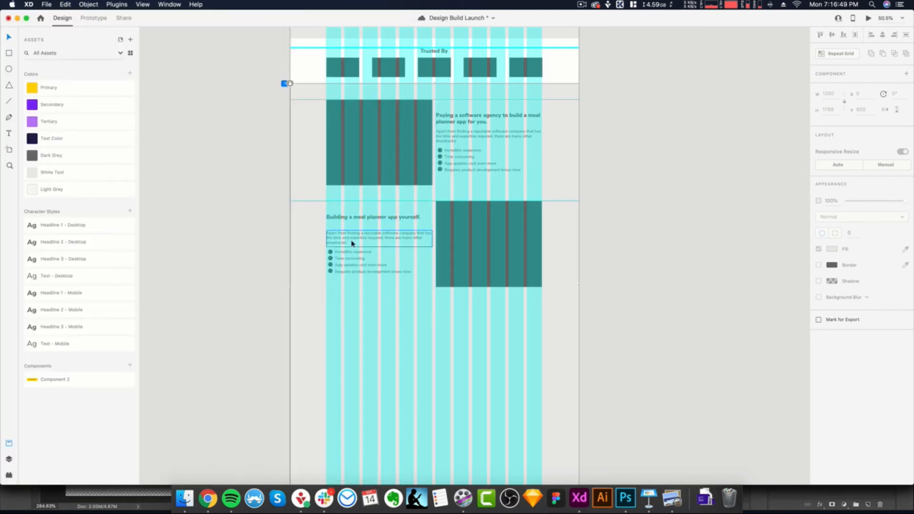
double_click(350, 237)
key(super+v)
click(310, 244)
double_click(335, 243)
click(344, 245)
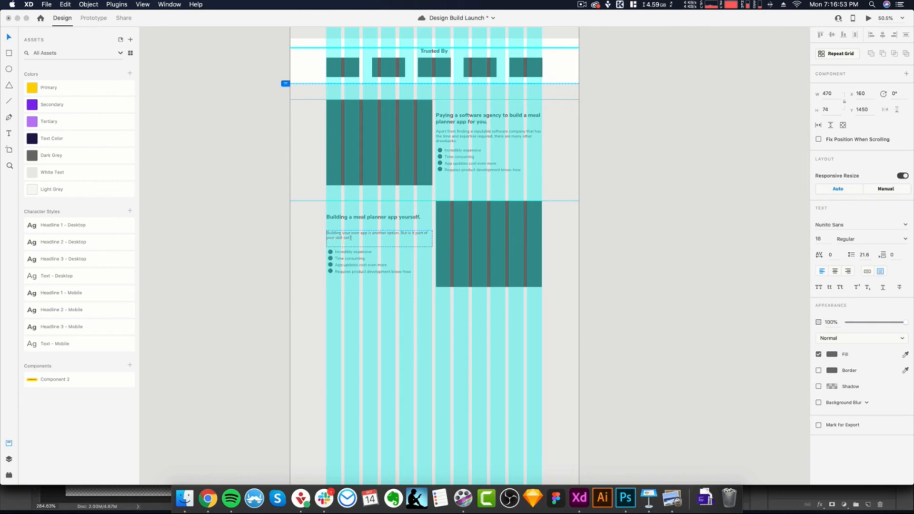
click(322, 241)
- Shorten the second row's description box to a height of 54 and move it up beneath the heading, to Y 1418
scroll(346, 241, up, 2)
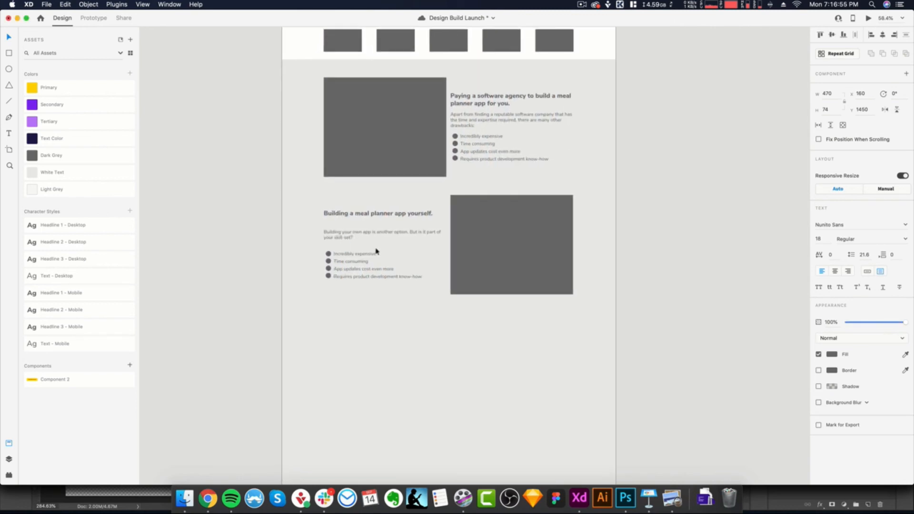
drag(385, 249, 344, 228)
click(359, 250)
scroll(360, 250, up, 3)
- Move the second row's bullet list up beneath its description, to Y 1482
key(super+Tab)
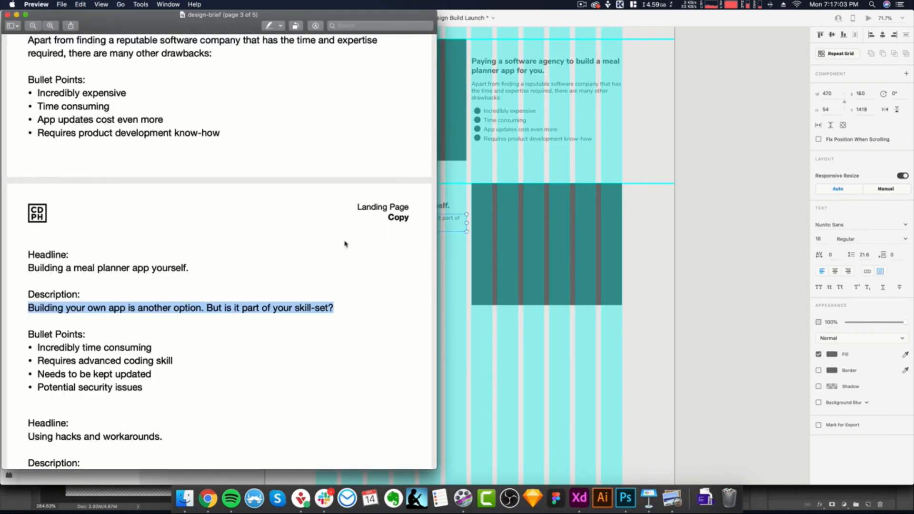
scroll(195, 320, down, 3)
key(super+Tab)
click(454, 328)
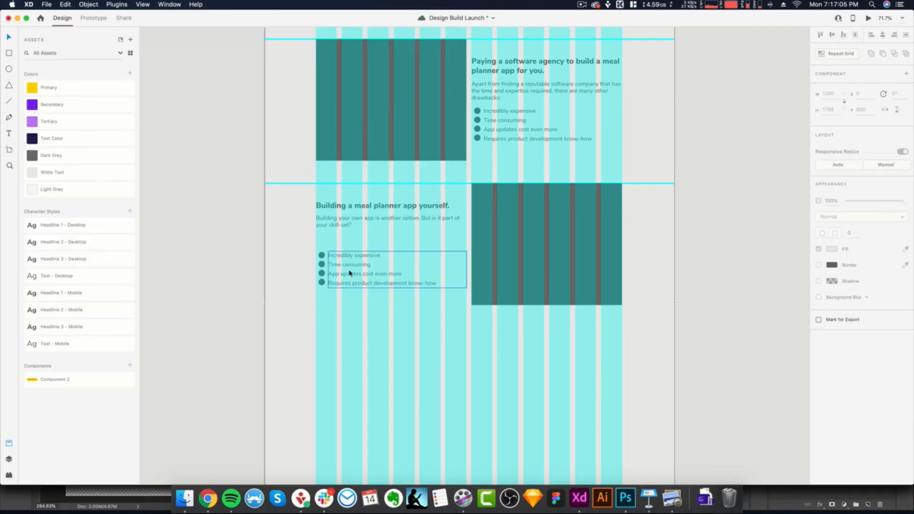
drag(312, 245, 465, 309)
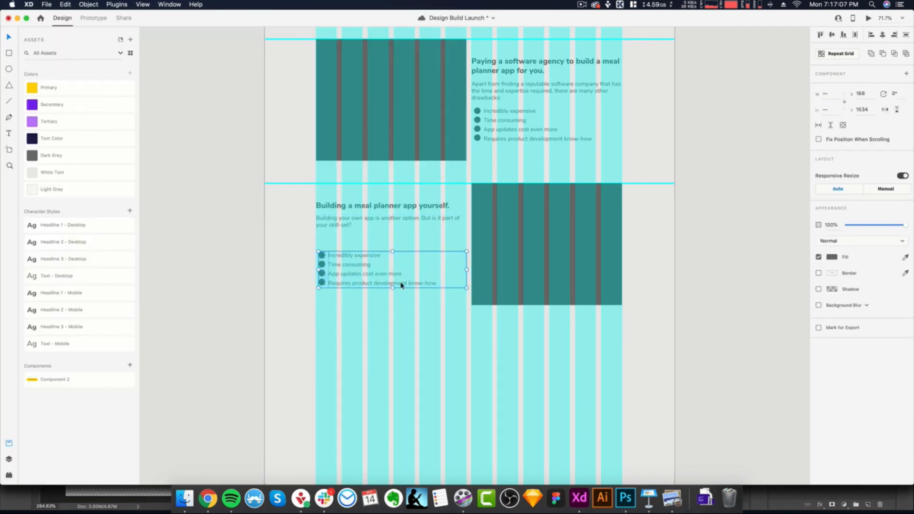
drag(400, 283, 400, 266)
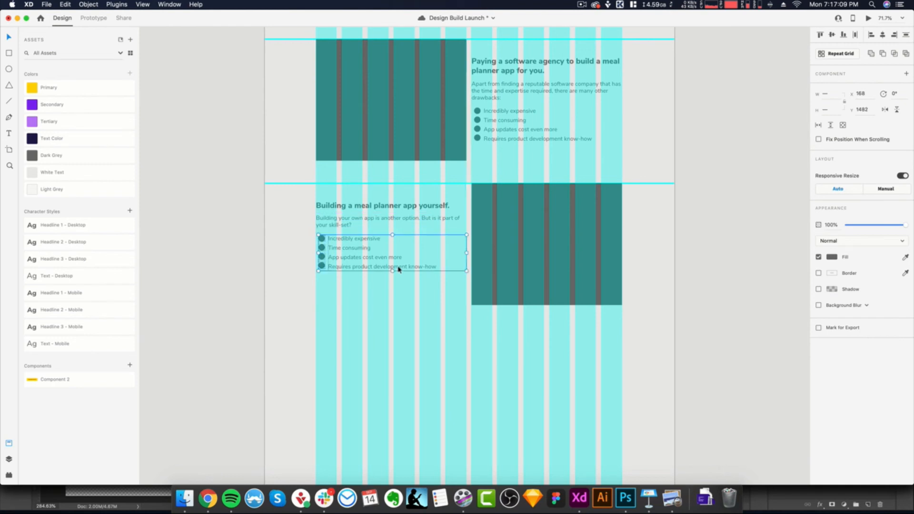
- Replace the second row's first bullet with "Incredibly time consuming" from the brief in Preview
scroll(432, 299, up, 1)
scroll(432, 299, up, 1)
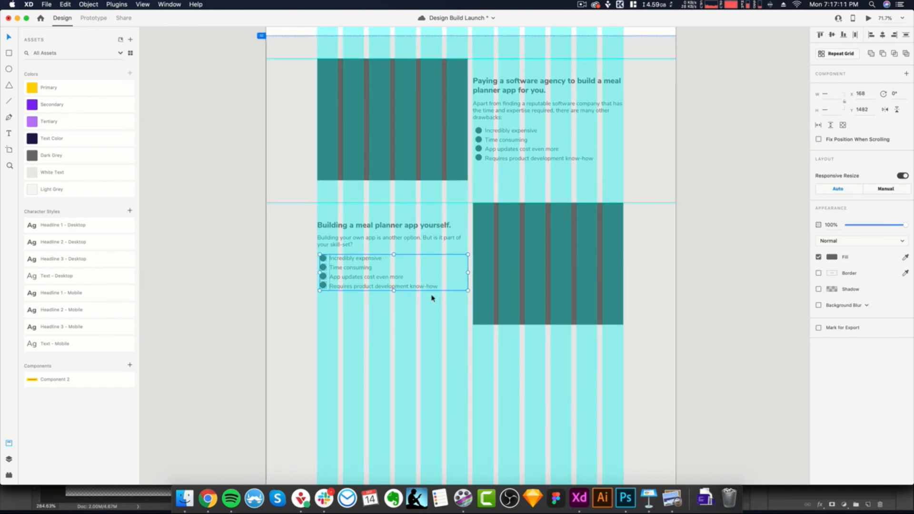
scroll(432, 299, up, 4)
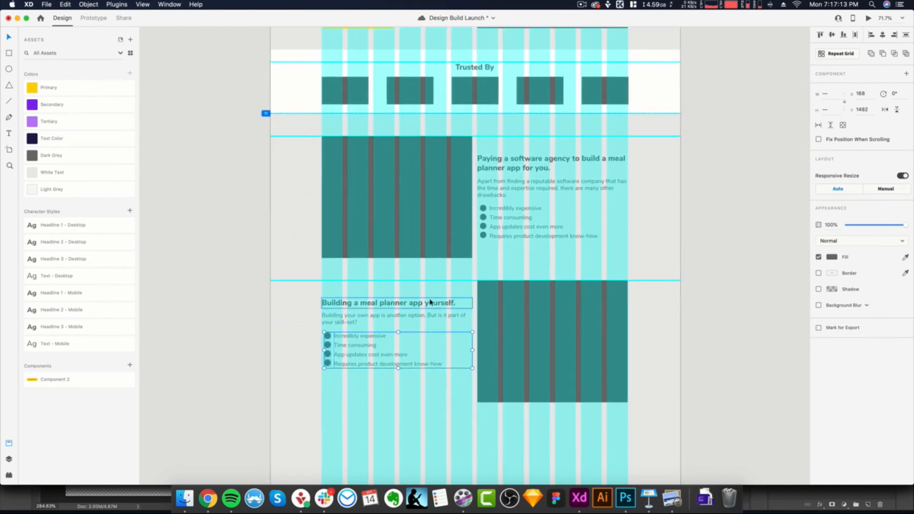
scroll(435, 301, down, 5)
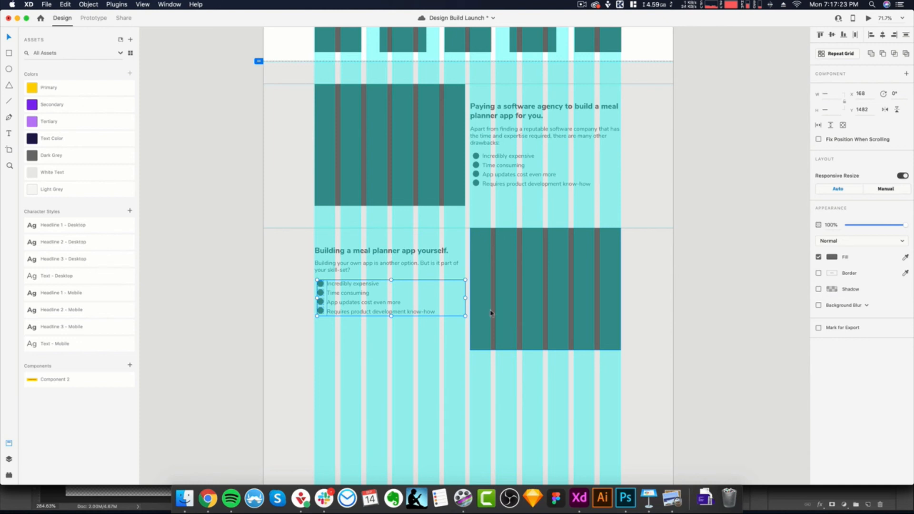
key(super+Tab)
drag(151, 277, 37, 277)
key(super+Tab)
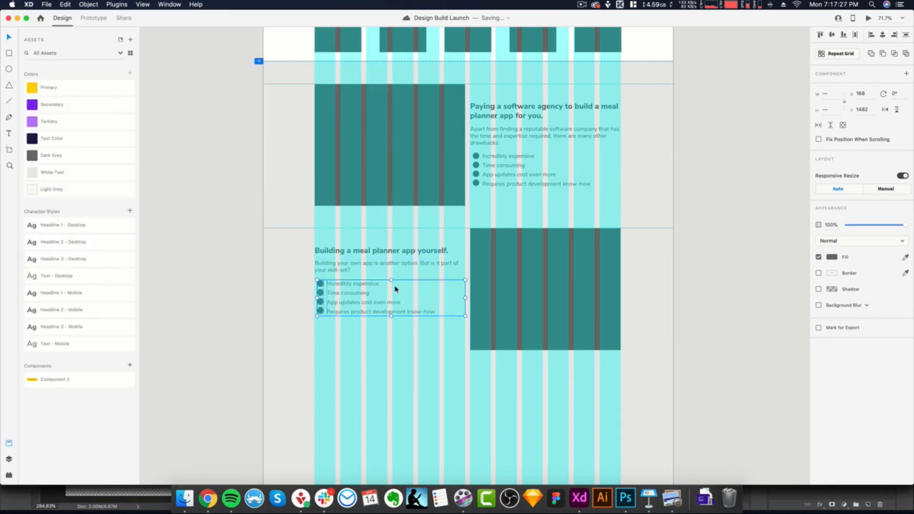
double_click(355, 285)
click(384, 285)
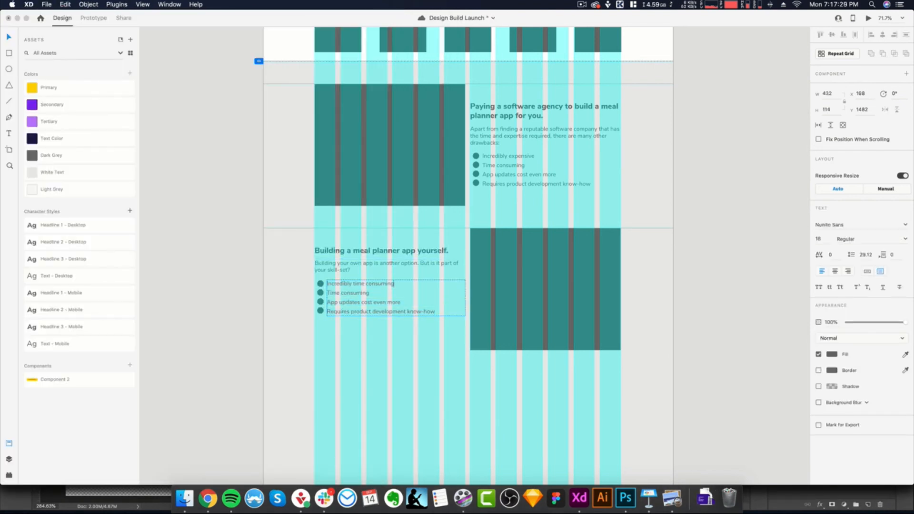
- Copy "Requires advanced coding skill" from the brief in Preview and paste it over the second row's second bullet in Adobe XD
key(super+Tab)
drag(174, 290, 37, 290)
key(super+c)
key(super+Tab)
key(shift+super+Left)
key(super+v)
- Copy "Needs to be kept updated" from the brief in Preview and paste it over the second row's third bullet in Adobe XD
key(super+Tab)
drag(153, 303, 36, 304)
key(super+c)
key(super+Tab)
key(shift+super+Left)
key(super+v)
- Replace the second row's fourth bullet with "Potential security issues" from the brief in Preview and finish editing the text
key(super+Tab)
drag(148, 320, 39, 318)
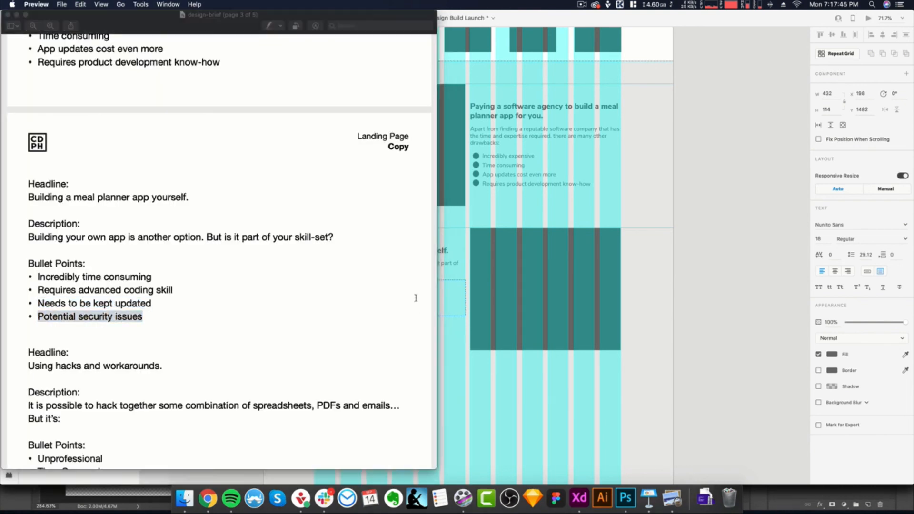
key(super+Tab)
triple_click(436, 311)
key(super+v)
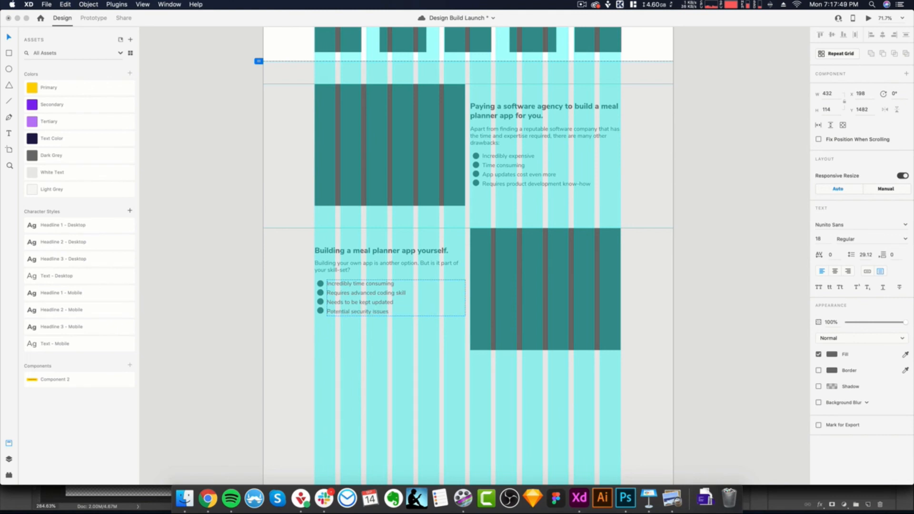
click(422, 350)
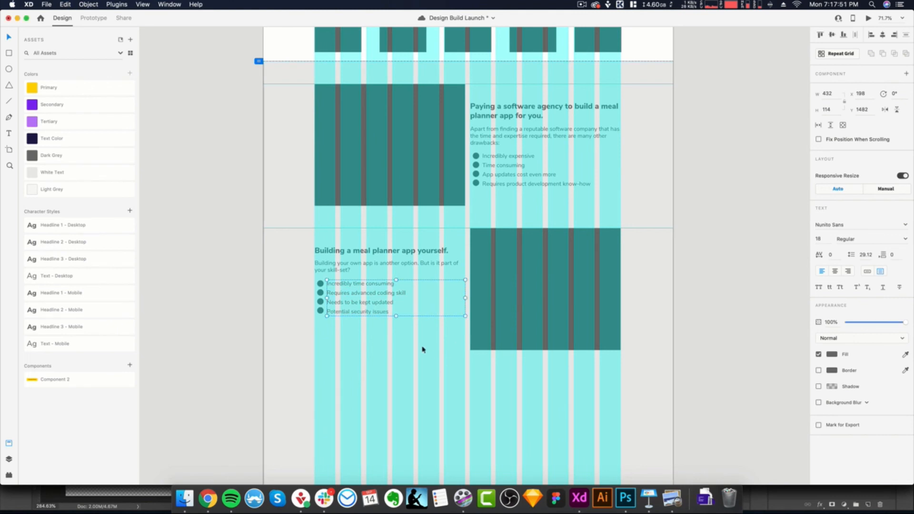
click(422, 350)
- Move the second row's heading, description and bullet list slightly down to center them vertically beside the image placeholder
scroll(422, 349, up, 2)
scroll(422, 350, down, 3)
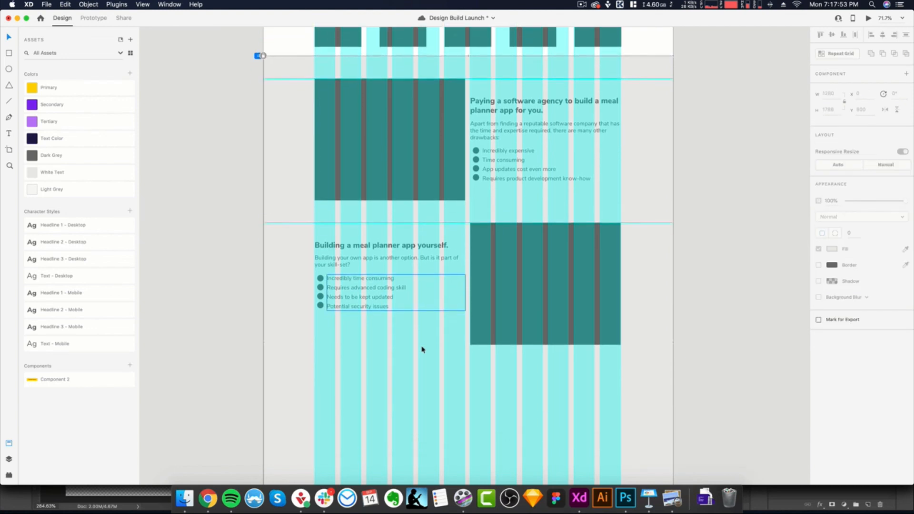
scroll(422, 349, down, 2)
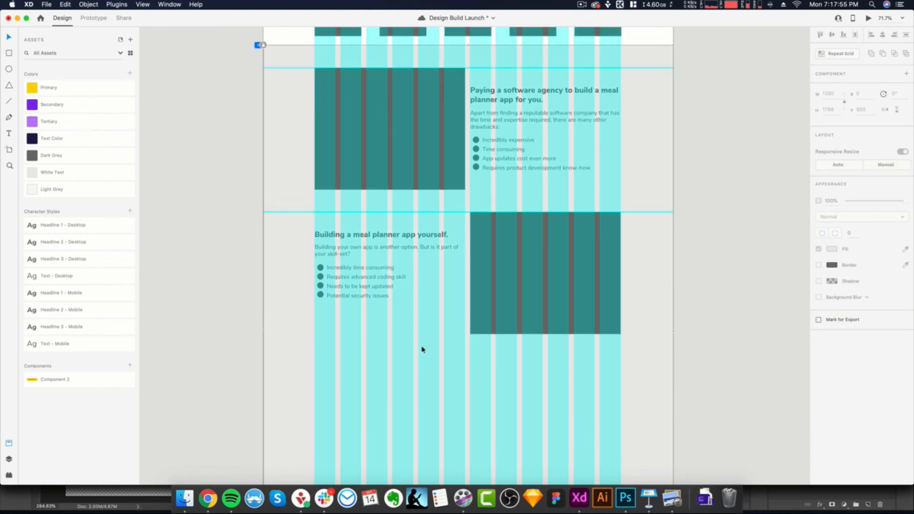
scroll(422, 349, down, 1)
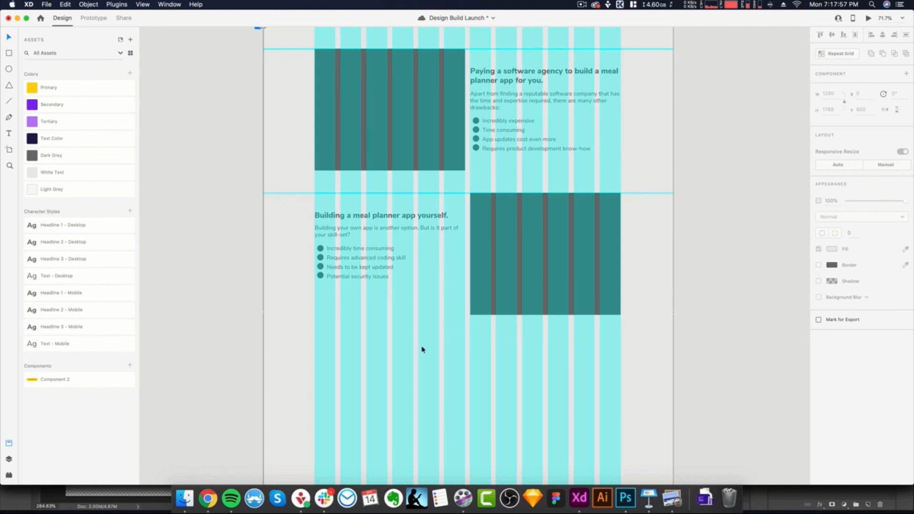
scroll(422, 350, down, 2)
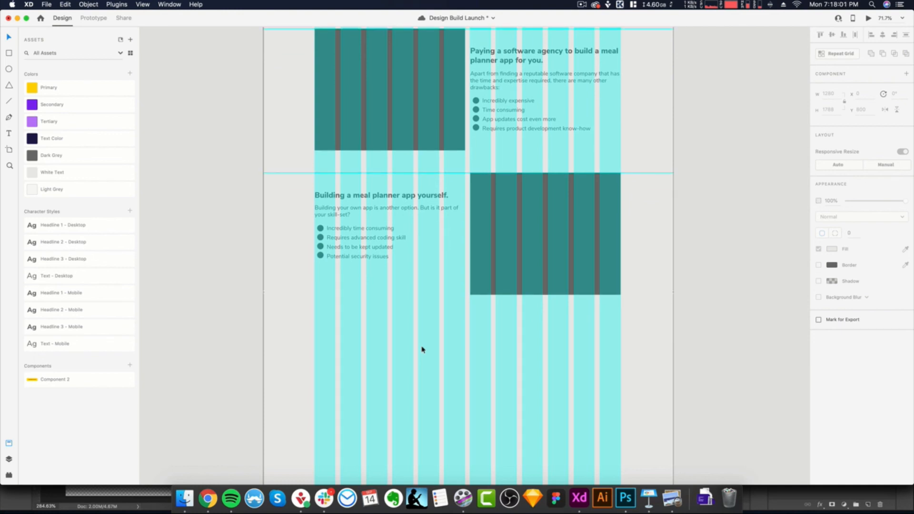
scroll(407, 333, up, 5)
scroll(408, 334, down, 3)
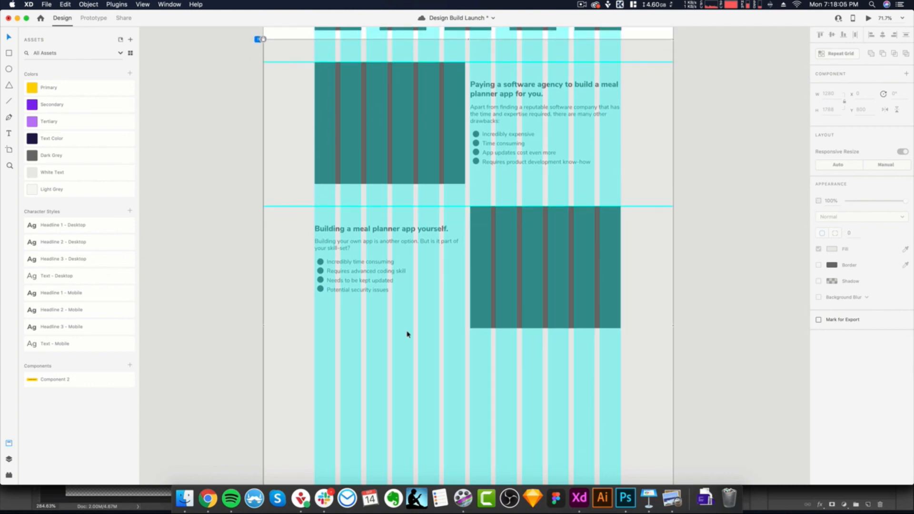
scroll(430, 341, up, 3)
scroll(431, 341, down, 2)
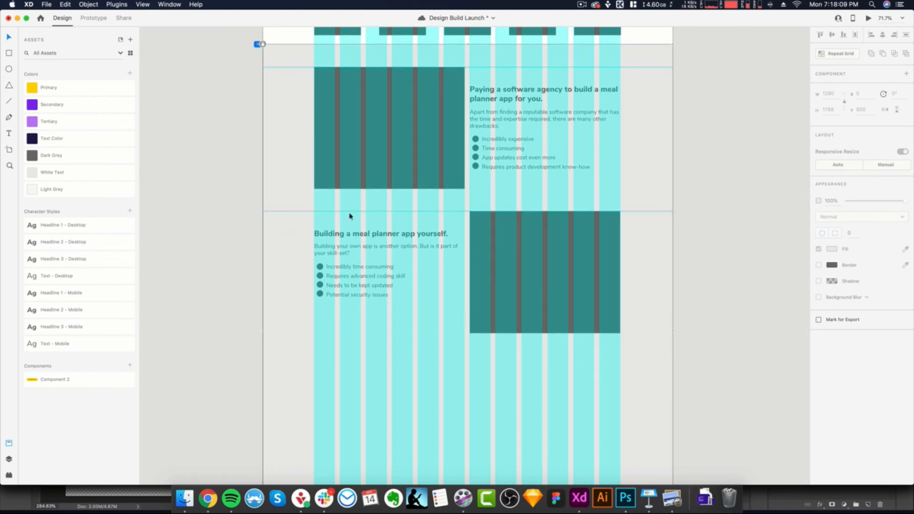
drag(300, 220, 469, 315)
drag(372, 293, 376, 305)
click(388, 337)
- Examine the spacing of the two alternating rows against the Trusted By section above them
scroll(390, 336, down, 4)
scroll(396, 334, up, 2)
drag(453, 345, 422, 311)
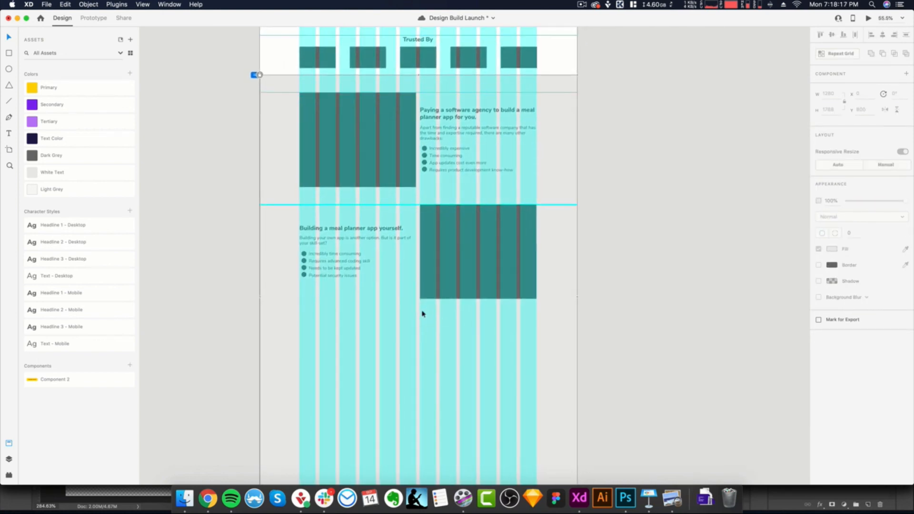
scroll(422, 311, down, 3)
scroll(422, 313, up, 1)
scroll(433, 217, up, 3)
scroll(441, 191, down, 10)
scroll(441, 191, up, 12)
scroll(442, 191, down, 5)
scroll(442, 191, up, 4)
scroll(441, 191, down, 3)
scroll(441, 190, down, 5)
scroll(444, 169, up, 5)
scroll(414, 199, up, 1)
scroll(414, 199, up, 5)
scroll(410, 86, up, 2)
- Place a 56 by 70 spacer box directly beneath the second image placeholder, at Y 1702
mouse_move(411, 85)
mouse_down()
mouse_move(428, 107)
mouse_move(419, 98)
mouse_move(415, 378)
mouse_move(425, 373)
mouse_up()
key(v)
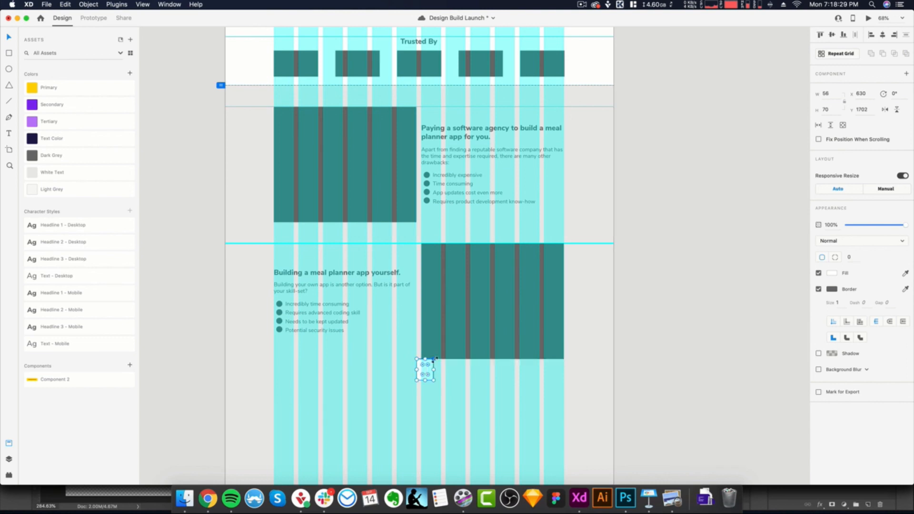
scroll(434, 361, down, 3)
scroll(435, 360, up, 4)
scroll(456, 313, down, 2)
scroll(460, 307, down, 3)
- Add a horizontal guide along the spacer's lower edge and delete the spacer
key(super+shift+apostrophe)
drag(426, 63, 426, 391)
scroll(427, 389, up, 4)
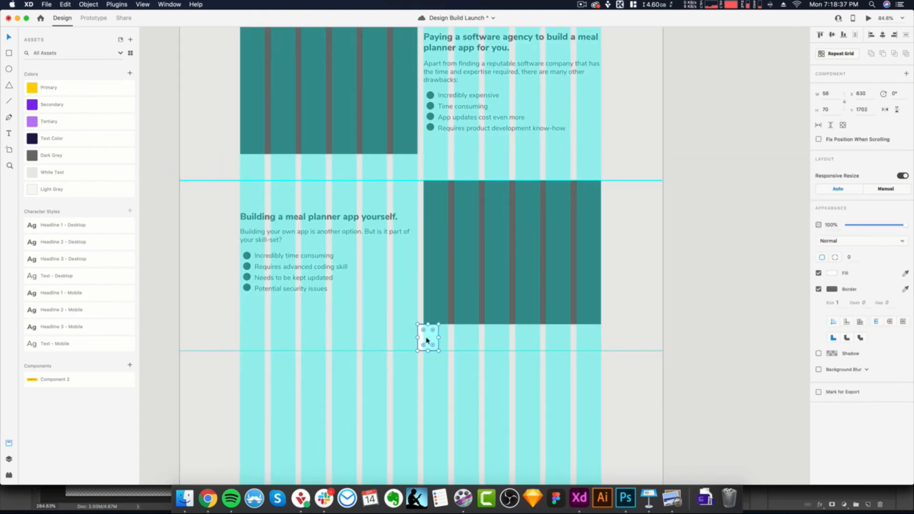
key(Delete)
scroll(524, 175, down, 3)
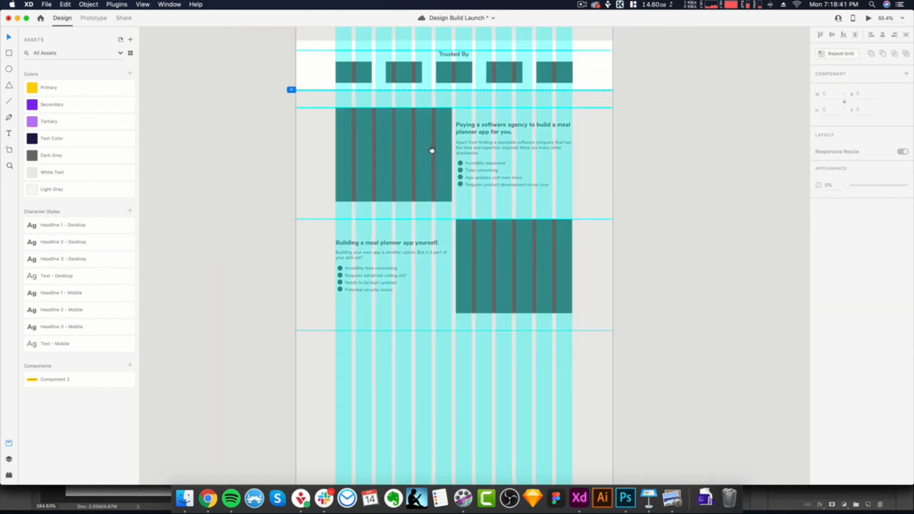
- Duplicate the first row's image placeholder and text block onto the new guide below the second row
drag(307, 101, 556, 189)
scroll(534, 183, down, 2)
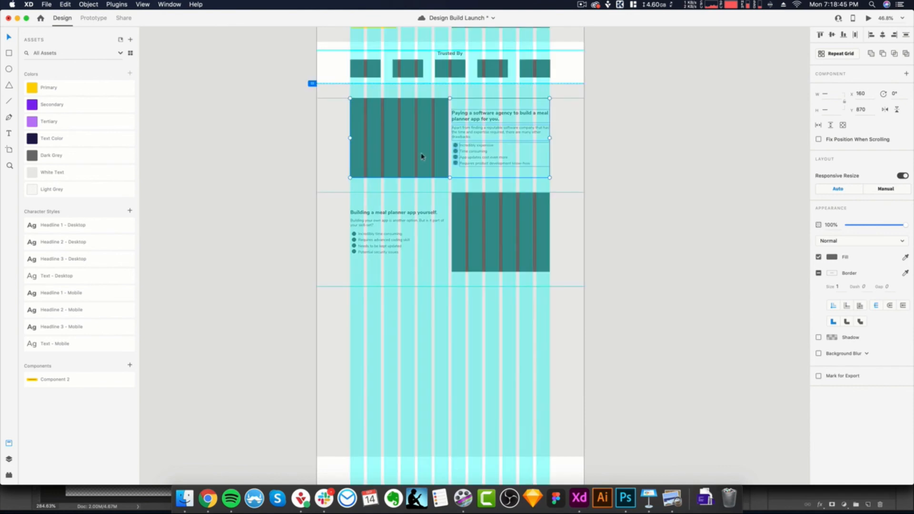
drag(422, 151, 428, 340)
click(603, 354)
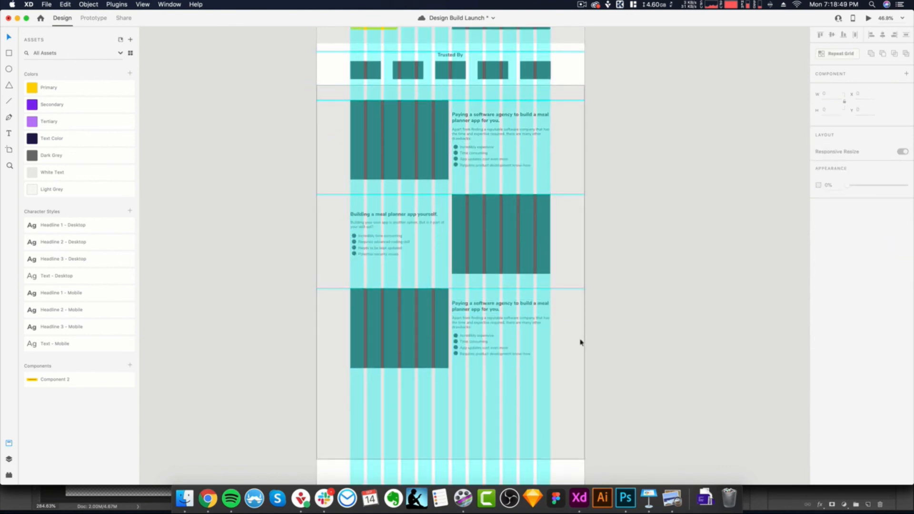
- Review the three alternating rows and save the document
scroll(581, 342, down, 2)
scroll(581, 343, up, 3)
scroll(581, 343, up, 2)
scroll(581, 342, down, 4)
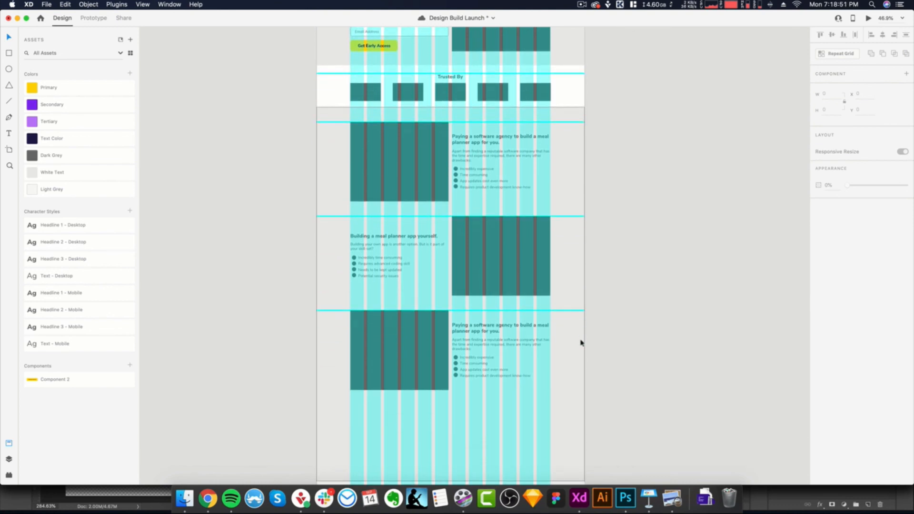
scroll(581, 343, left, 1)
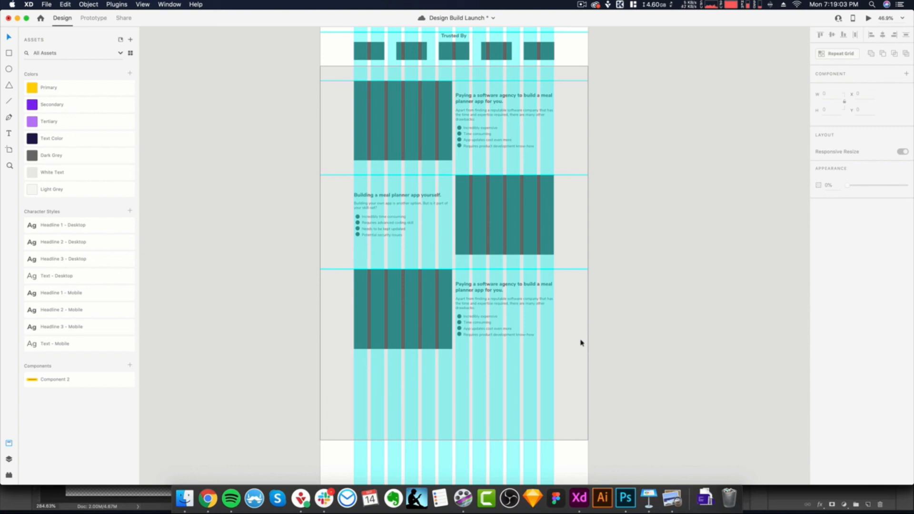
key(cmd+s)
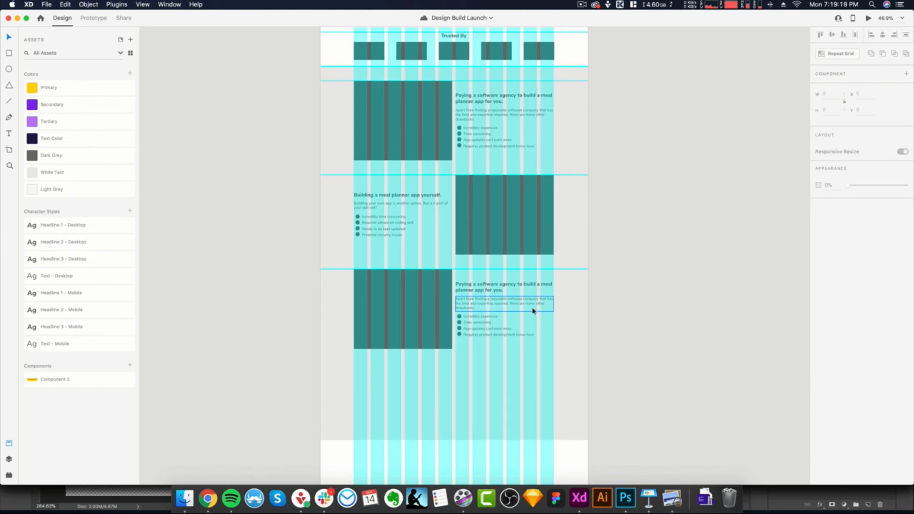
scroll(557, 316, down, 2)
scroll(557, 317, down, 1)
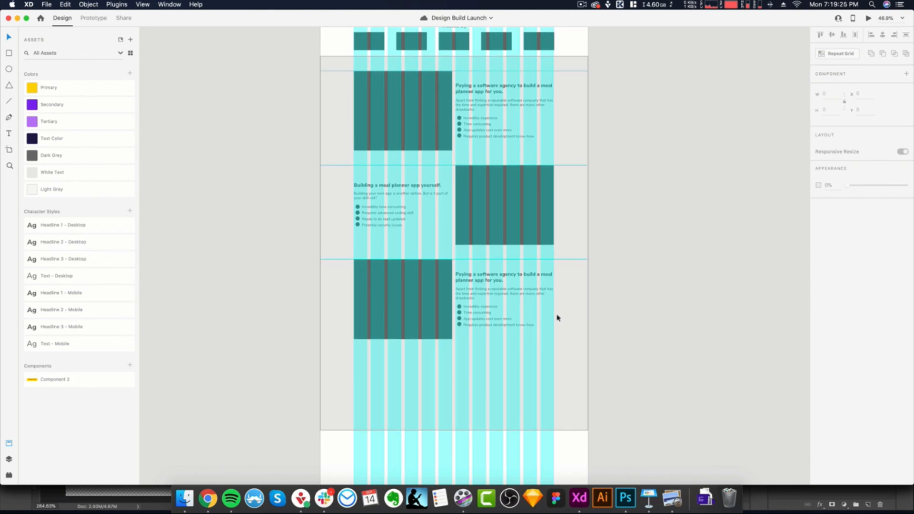
scroll(557, 318, up, 2)
drag(566, 366, 538, 288)
scroll(524, 289, up, 1)
scroll(524, 289, up, 1)
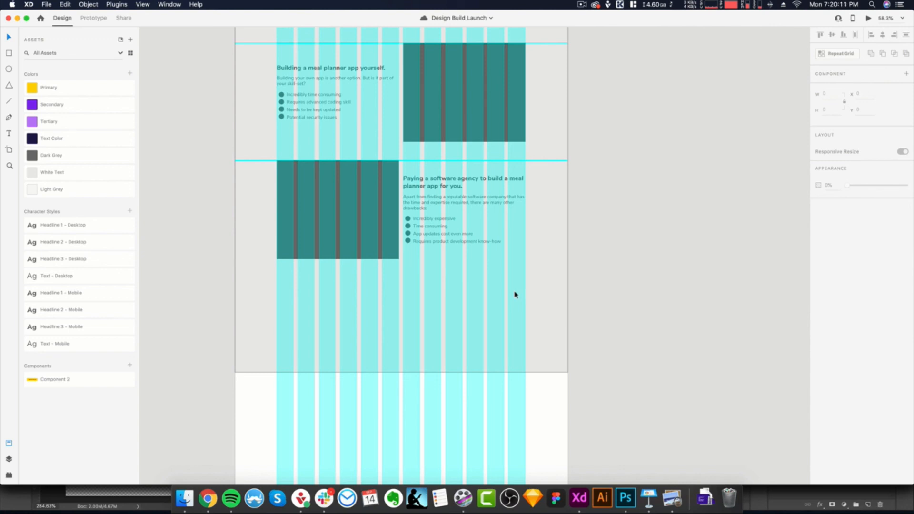
scroll(517, 306, up, 2)
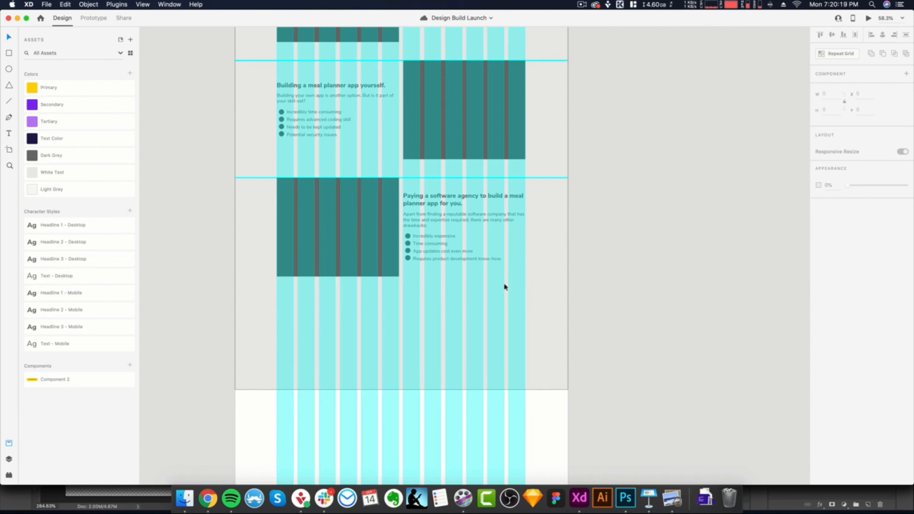
scroll(505, 287, up, 1)
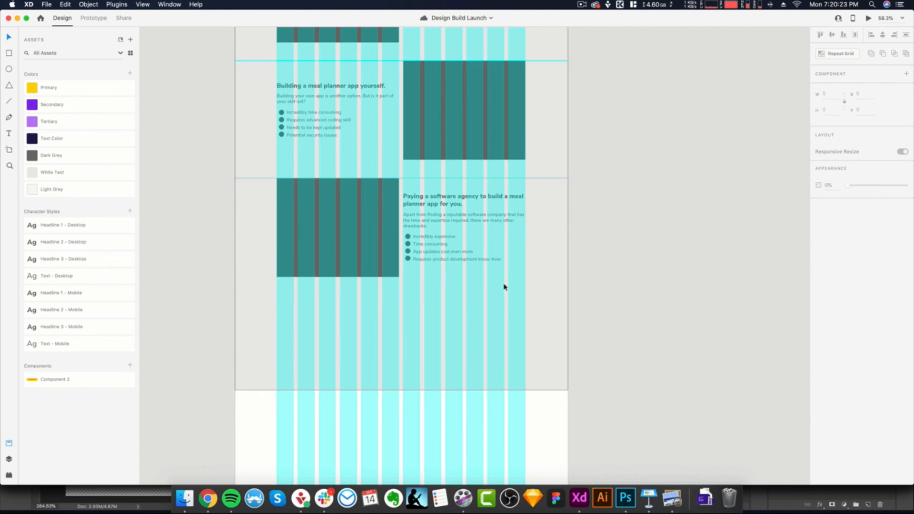
- Copy "Using hacks and workarounds." from the brief in Preview and paste it over the third row's heading in Adobe XD
scroll(505, 266, up, 5)
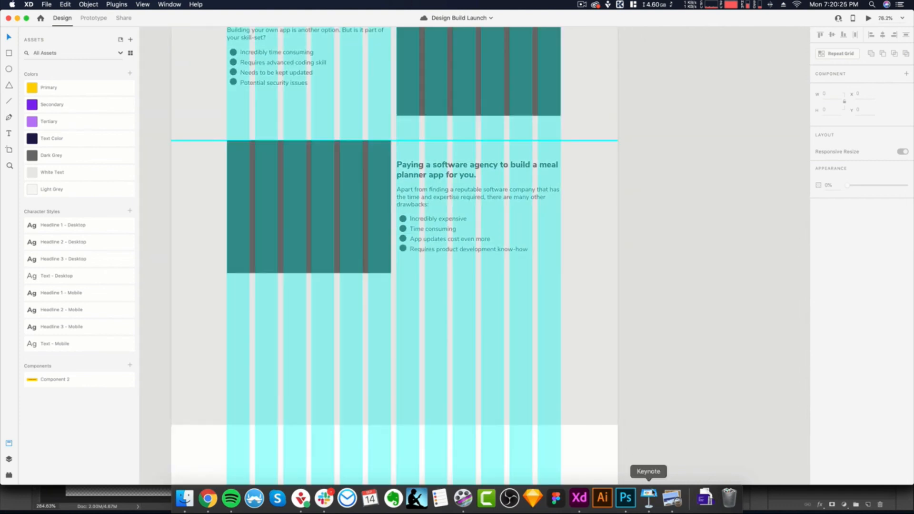
click(672, 499)
scroll(244, 302, down, 3)
triple_click(188, 238)
key(super+c)
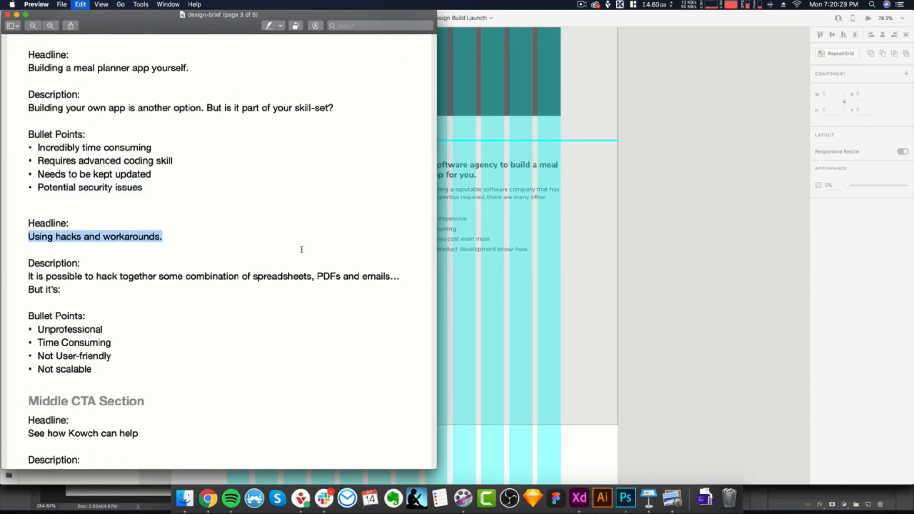
key(super+Tab)
double_click(456, 173)
key(super+a)
key(super+v)
- Replace the third row's description with "It is possible to hack together some combination of spreadsheets, PDFs and emails… But it's:" from the brief in Preview
key(super+Tab)
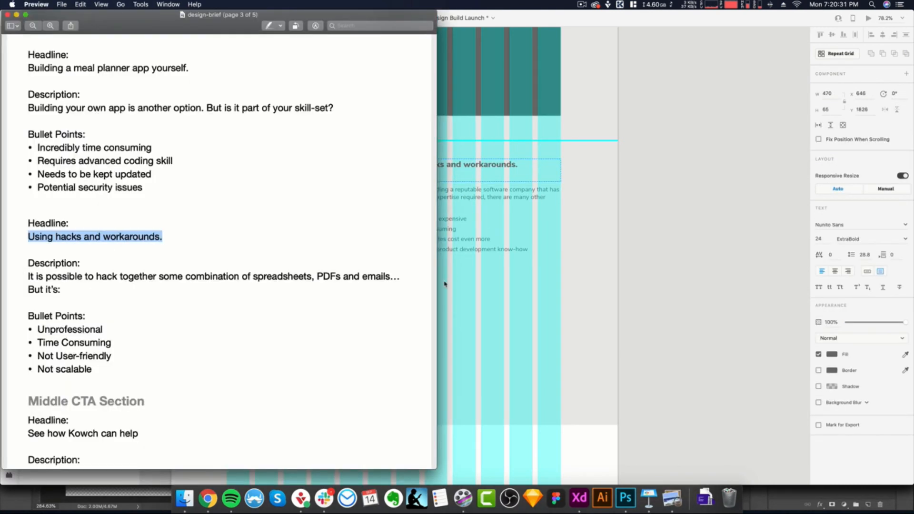
scroll(129, 279, down, 1)
drag(62, 280, 21, 266)
key(super+c)
key(super+Tab)
double_click(457, 195)
key(super+a)
key(super+v)
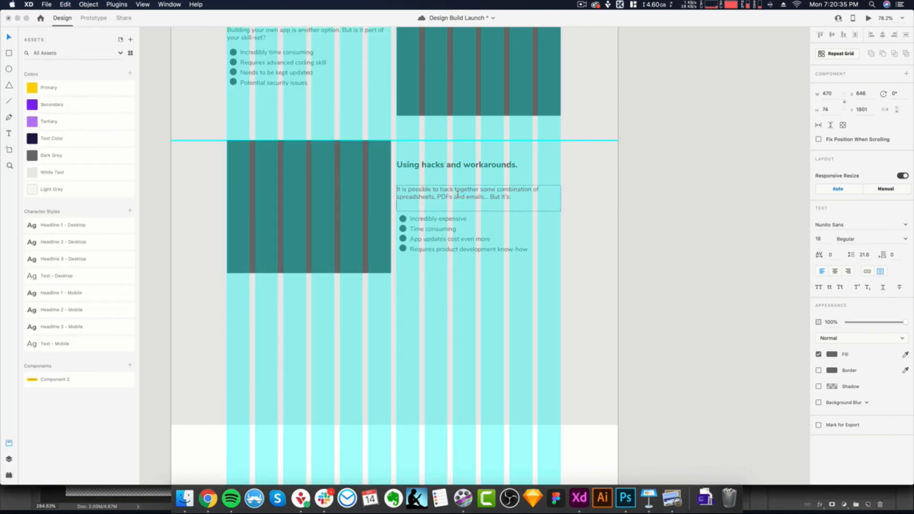
- Copy "Unprofessional" from the brief in Preview and paste it over the third row's first bullet in Adobe XD
key(super+Tab)
drag(105, 326, 41, 324)
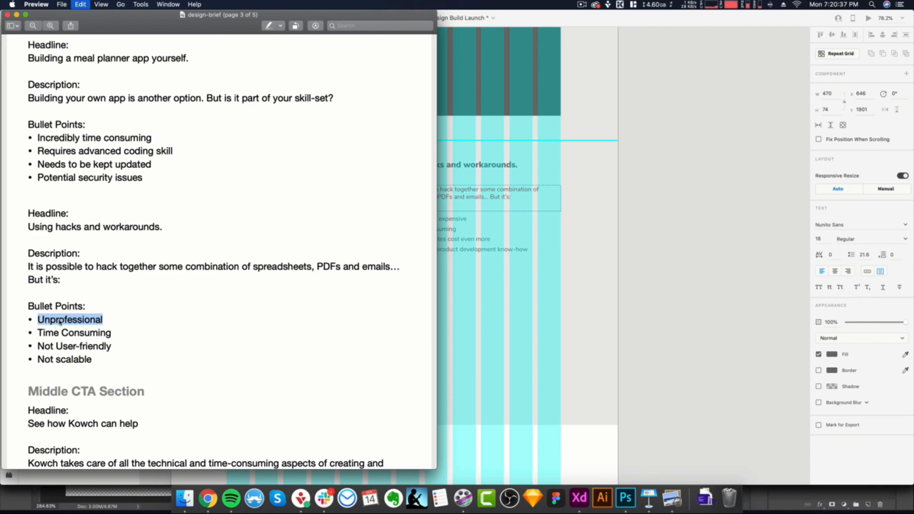
key(super+c)
key(super+Tab)
double_click(439, 223)
key(super+a)
click(461, 220)
drag(473, 220, 410, 219)
key(super+v)
- Replace the third row's second bullet with "Time Consuming" copied from the brief in Preview
key(super+Tab)
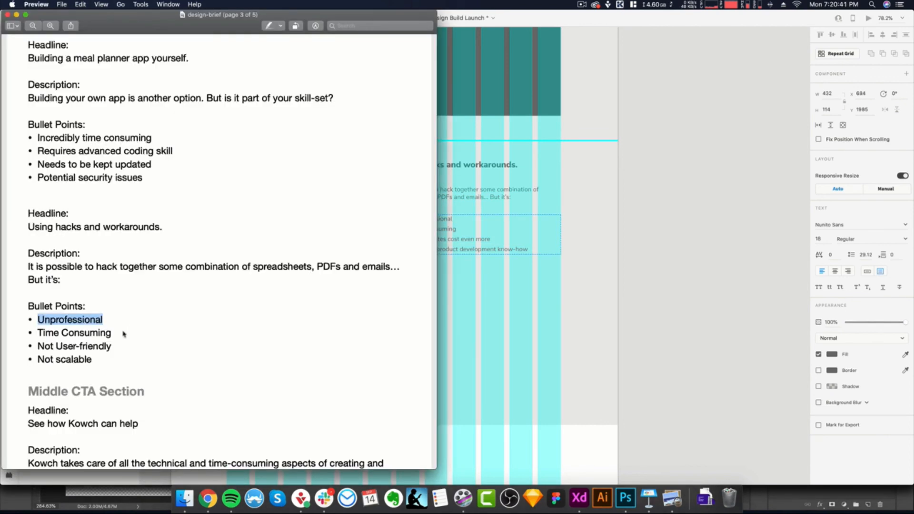
drag(115, 336, 37, 334)
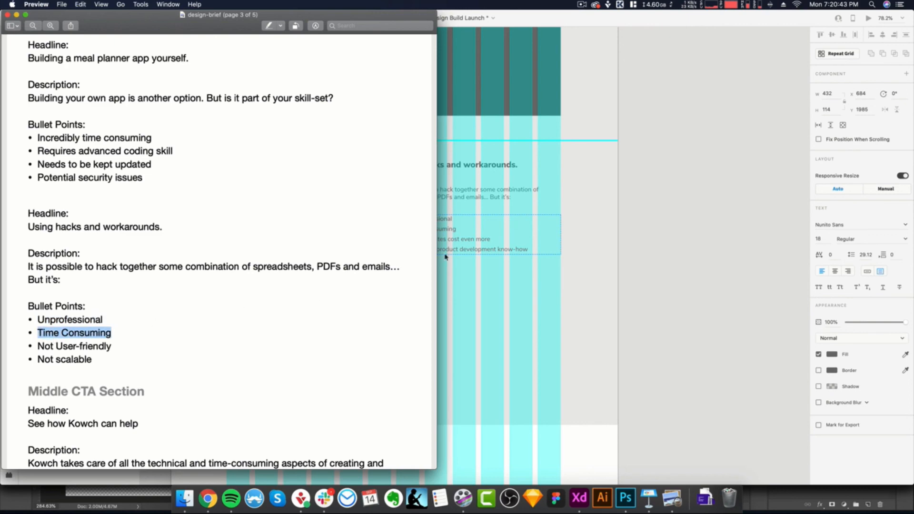
key(super+c)
key(super+Tab)
drag(457, 229, 409, 229)
key(super+v)
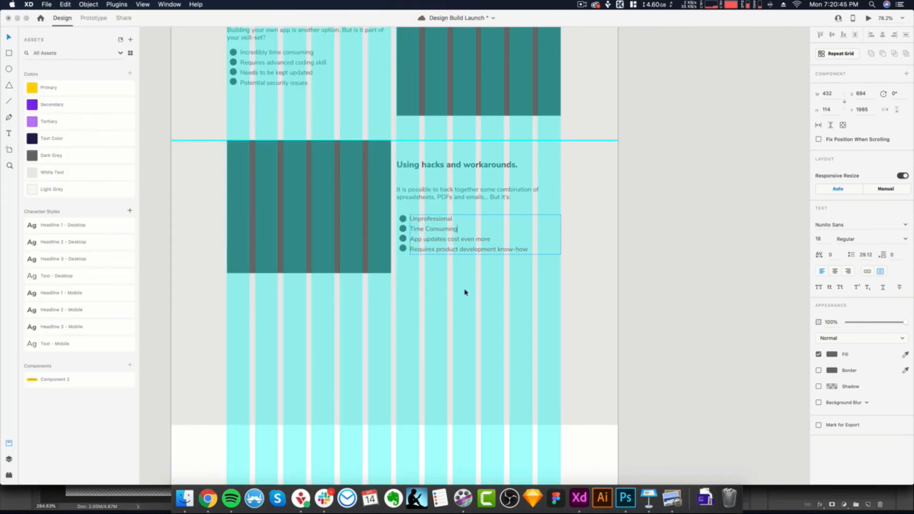
- Replace the third row's third bullet with "Not User-friendly" copied from the brief in Preview
key(super+Tab)
drag(114, 347, 37, 346)
key(super+c)
key(super+Tab)
drag(491, 239, 412, 238)
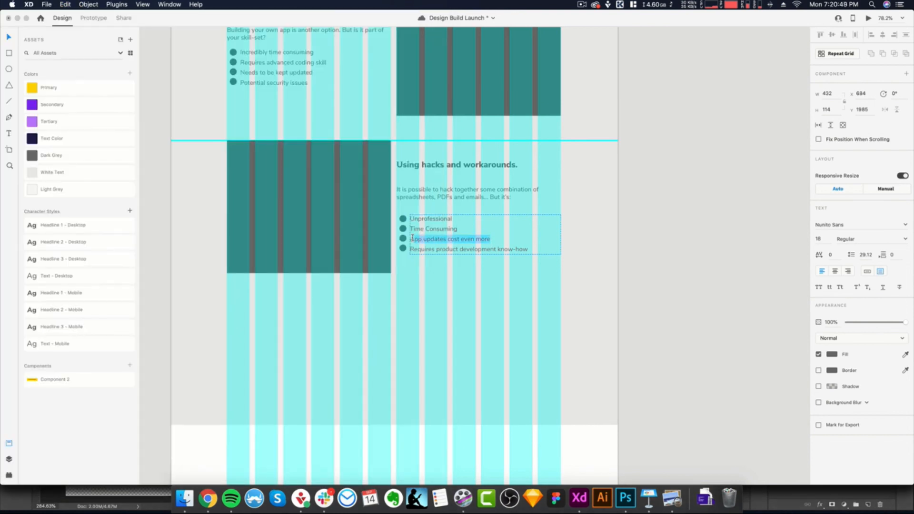
key(super+v)
- Replace the third row's fourth bullet with "Not scalable" copied from the brief in Preview
key(super+Tab)
drag(90, 360, 37, 361)
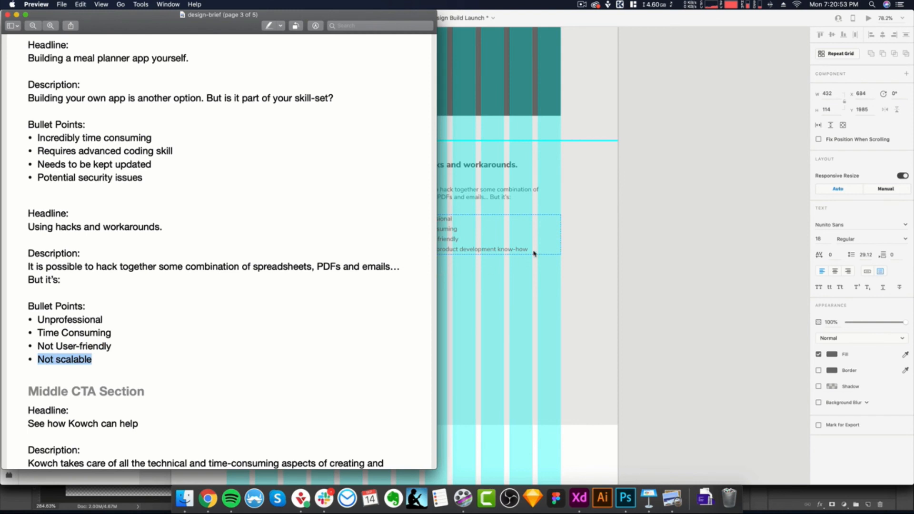
key(super+c)
key(super+Tab)
drag(529, 249, 410, 250)
key(super+v)
- Shorten the third row's description and heading text boxes to fit their text
click(452, 204)
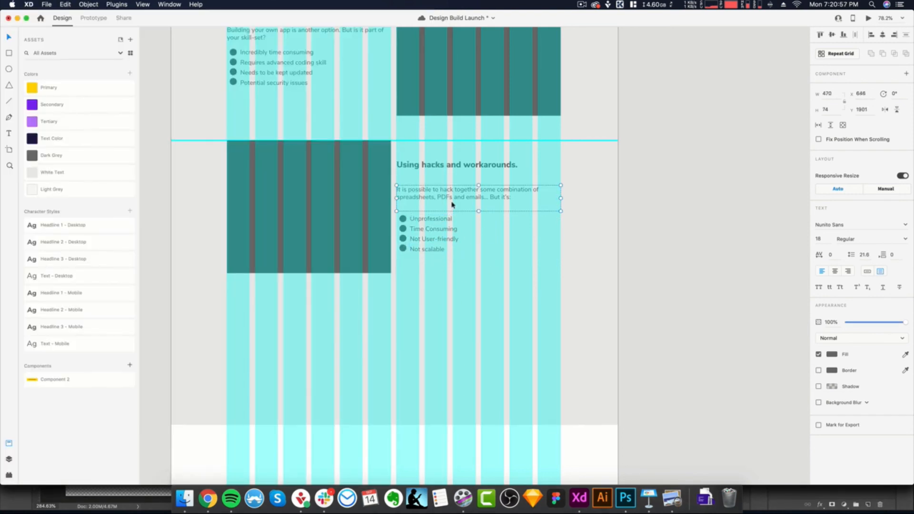
drag(479, 211, 479, 203)
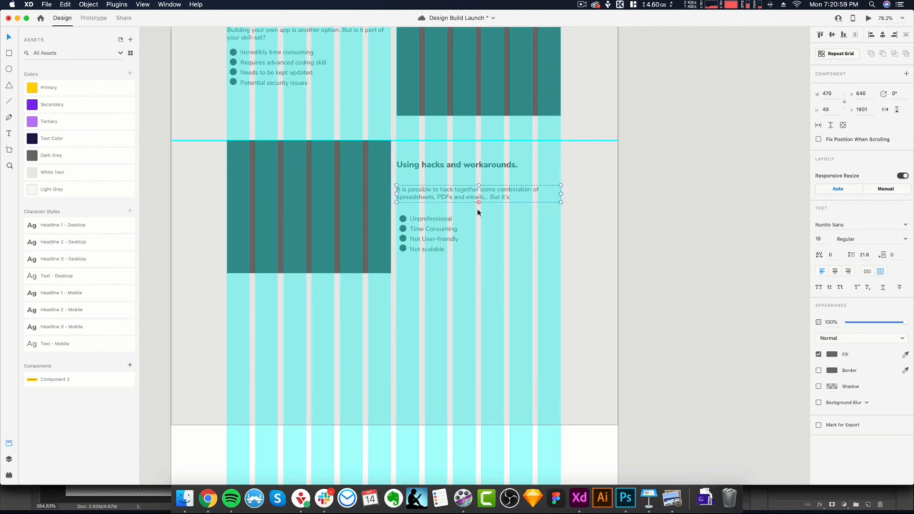
click(457, 168)
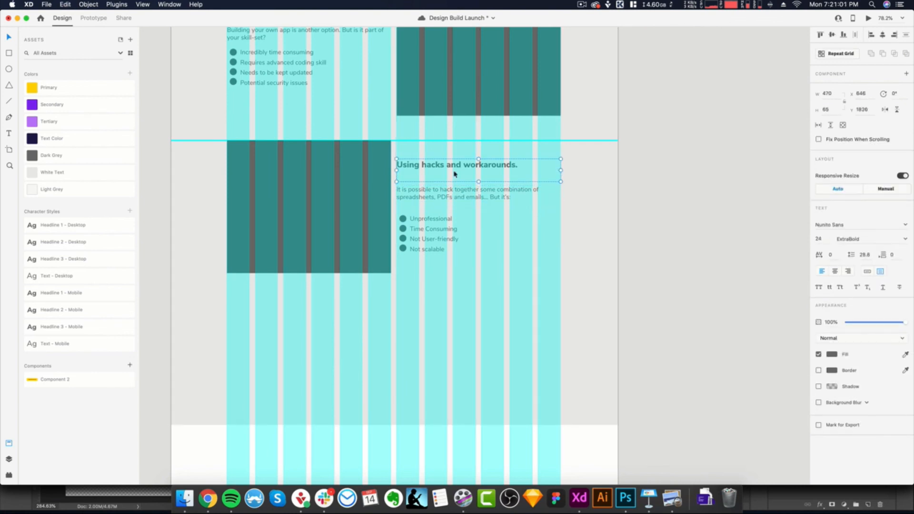
drag(478, 181, 479, 170)
- Move the third row's description and bullet list up to close the gaps beneath the heading
drag(461, 203, 460, 185)
click(397, 213)
drag(397, 209, 541, 262)
drag(428, 237, 427, 214)
click(419, 156)
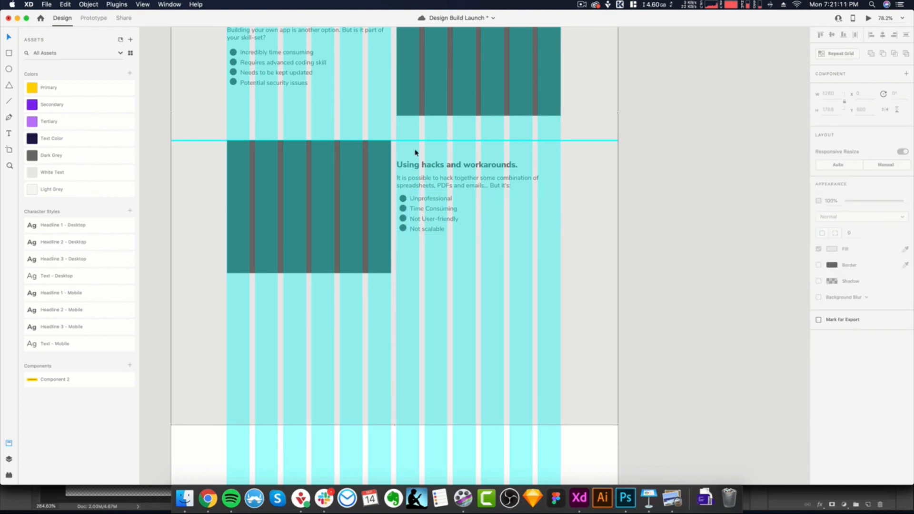
click(408, 212)
mouse_move(435, 216)
mouse_down()
mouse_move(434, 235)
mouse_move(435, 227)
mouse_up()
key(super+z)
- Select the third row's whole text block and move it down to centre it vertically beside the image placeholder
click(437, 266)
drag(395, 147, 406, 213)
click(446, 307)
- Review the page layout from the hero and Trusted By sections down to the third alternating row and the empty space below
scroll(446, 307, down, 3)
scroll(446, 307, up, 1)
scroll(449, 308, up, 3)
scroll(449, 309, down, 10)
scroll(449, 308, left, 2)
scroll(451, 308, up, 4)
scroll(451, 307, down, 3)
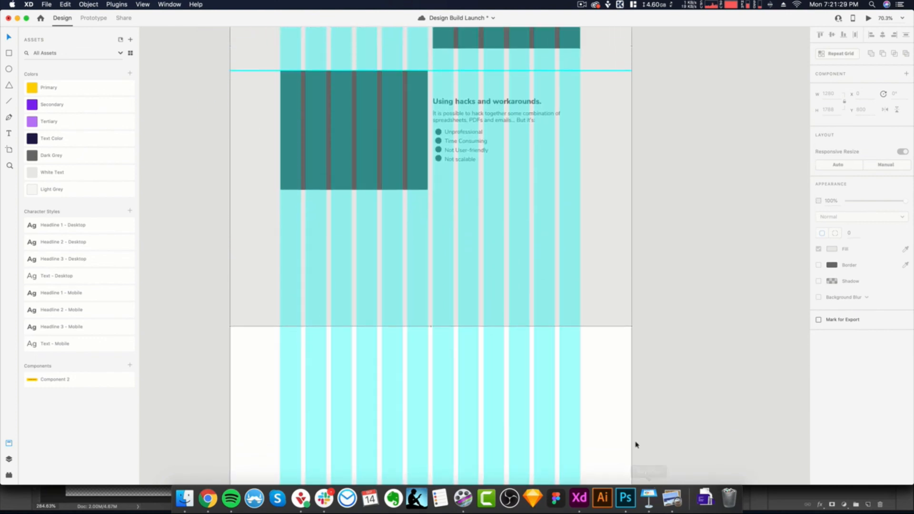
scroll(521, 353, up, 2)
scroll(520, 353, down, 1)
scroll(521, 353, up, 4)
scroll(520, 354, up, 12)
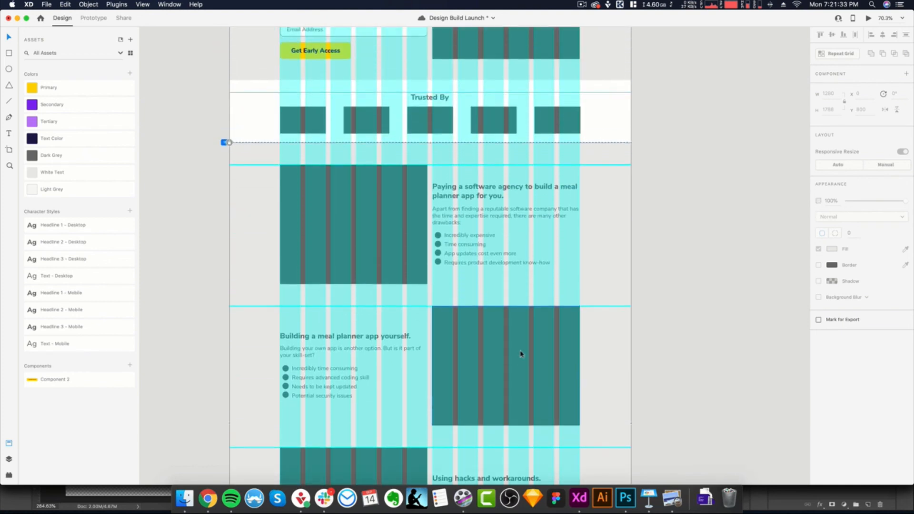
scroll(521, 354, up, 7)
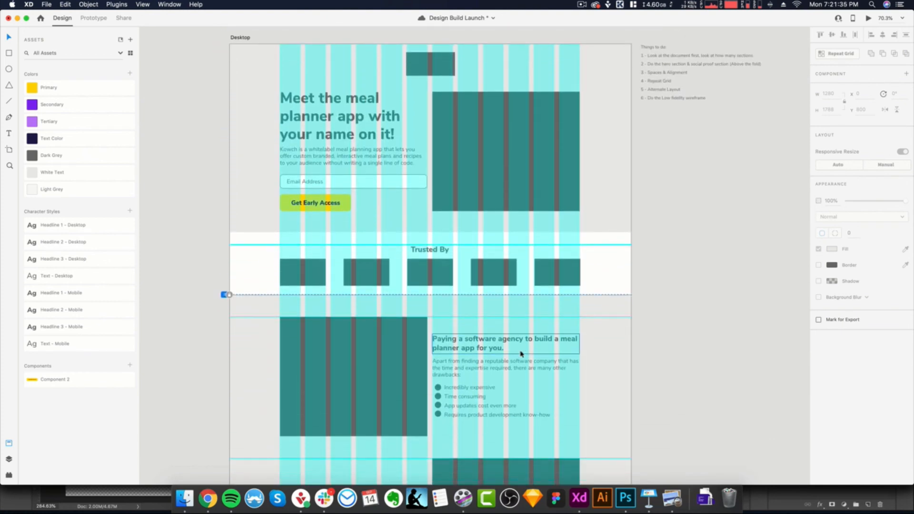
scroll(521, 354, down, 16)
scroll(521, 354, down, 4)
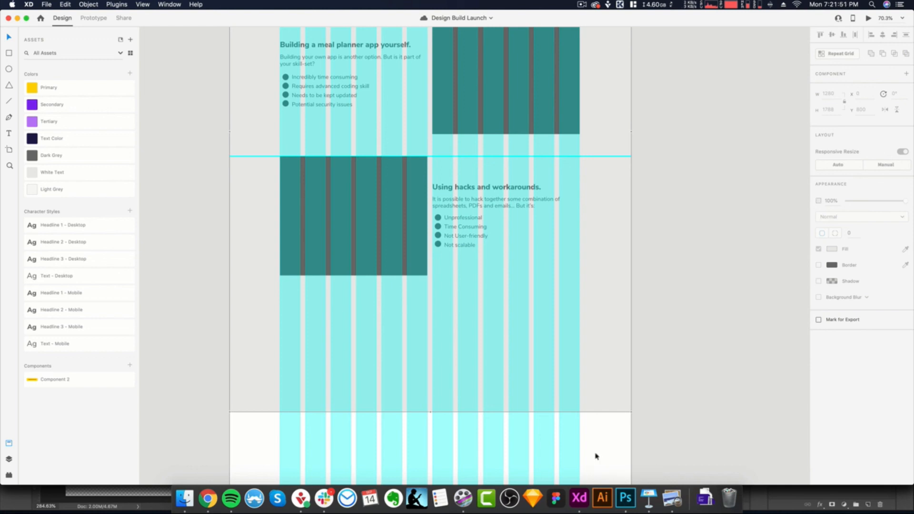
scroll(595, 456, down, 1)
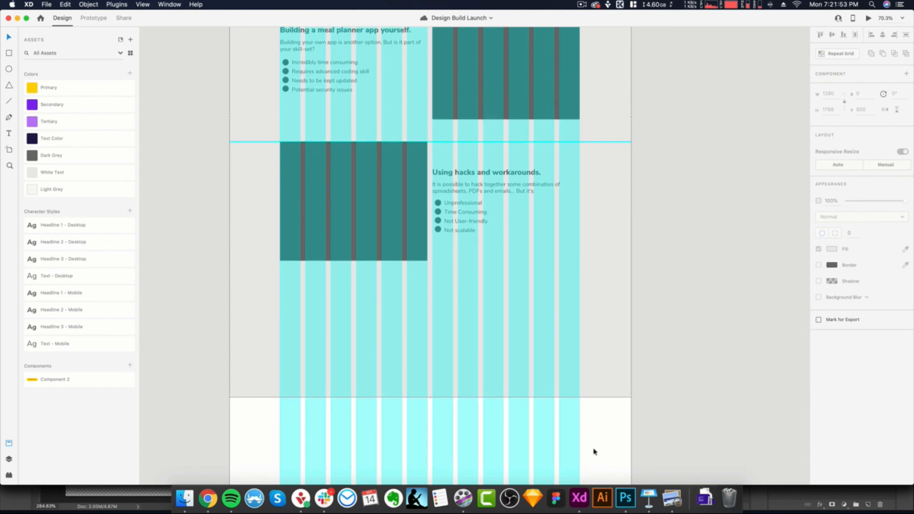